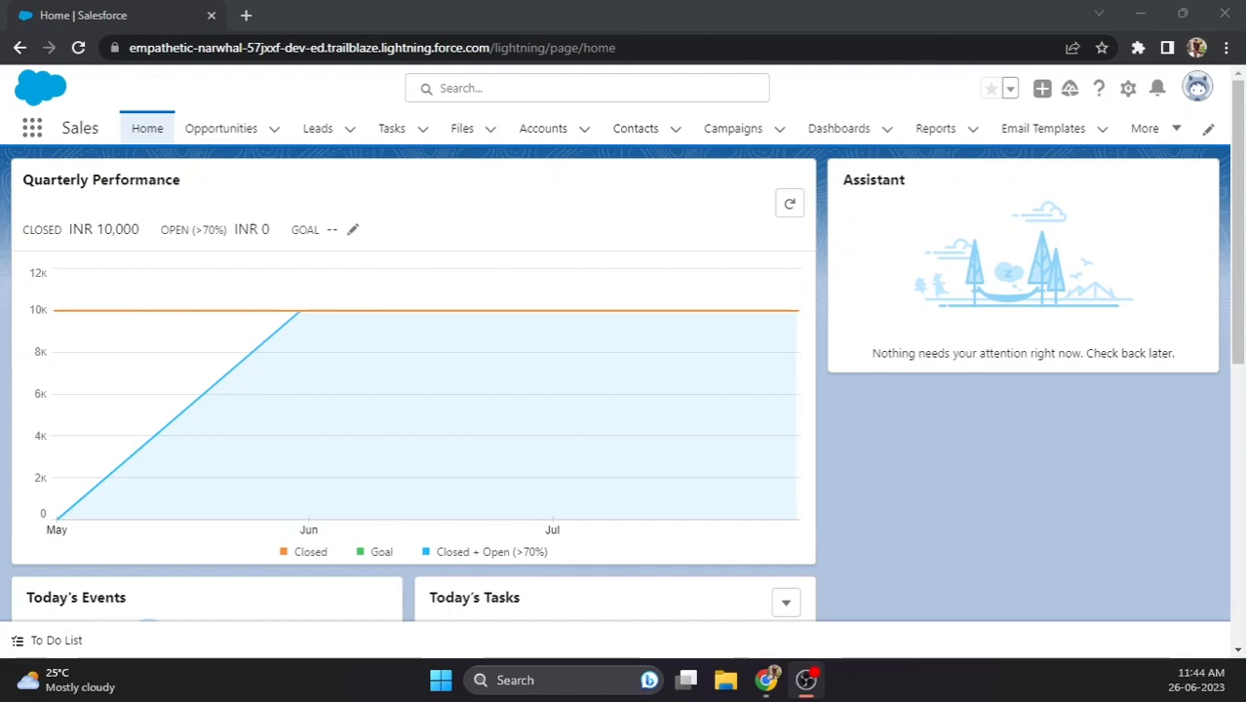
# - From Email Templates, open 'Notification of amount change' and review its details and HTML preview
pyautogui.click(1043, 133)
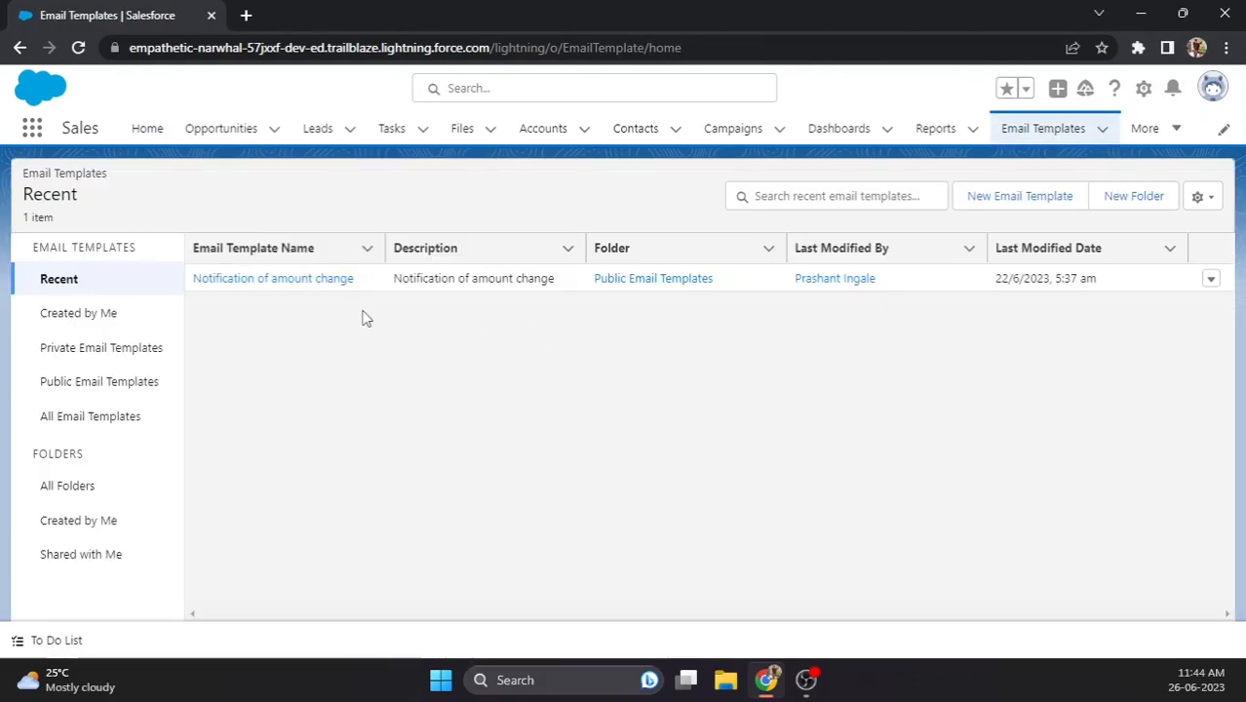
pyautogui.click(335, 281)
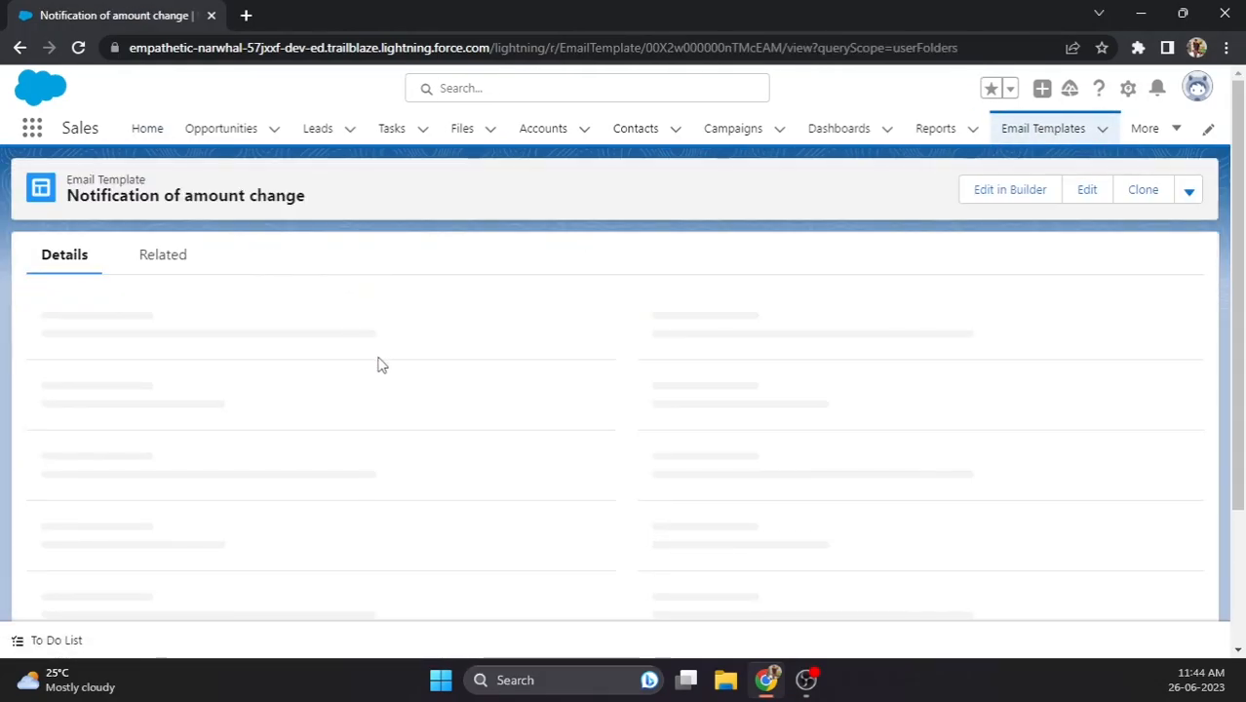
pyautogui.scroll(-3, 432, 456)
pyautogui.scroll(1, 429, 448)
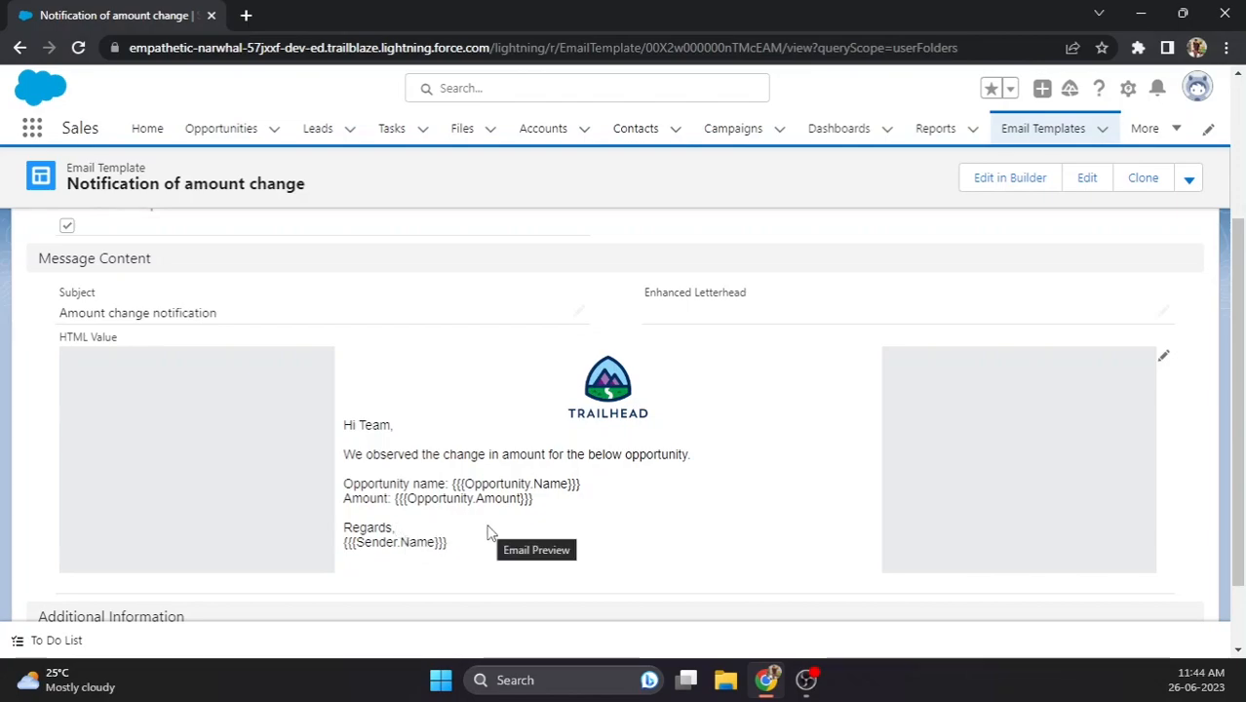
pyautogui.scroll(1, 490, 532)
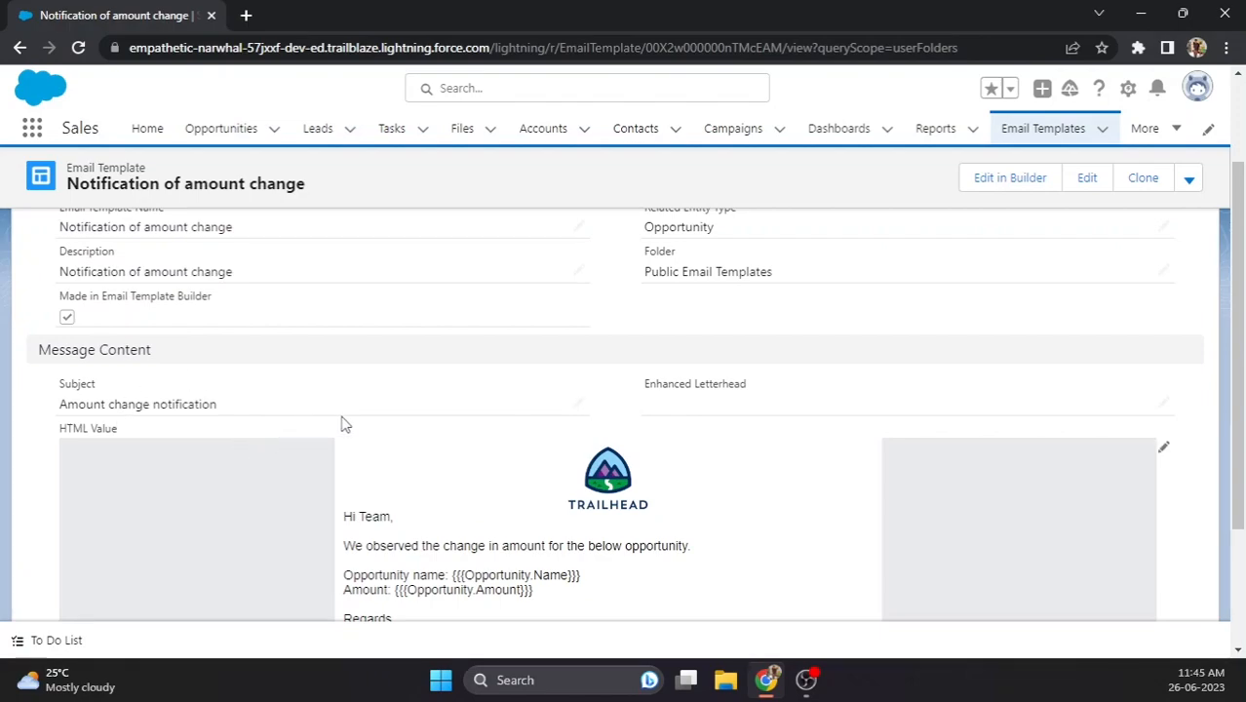
pyautogui.scroll(2, 390, 436)
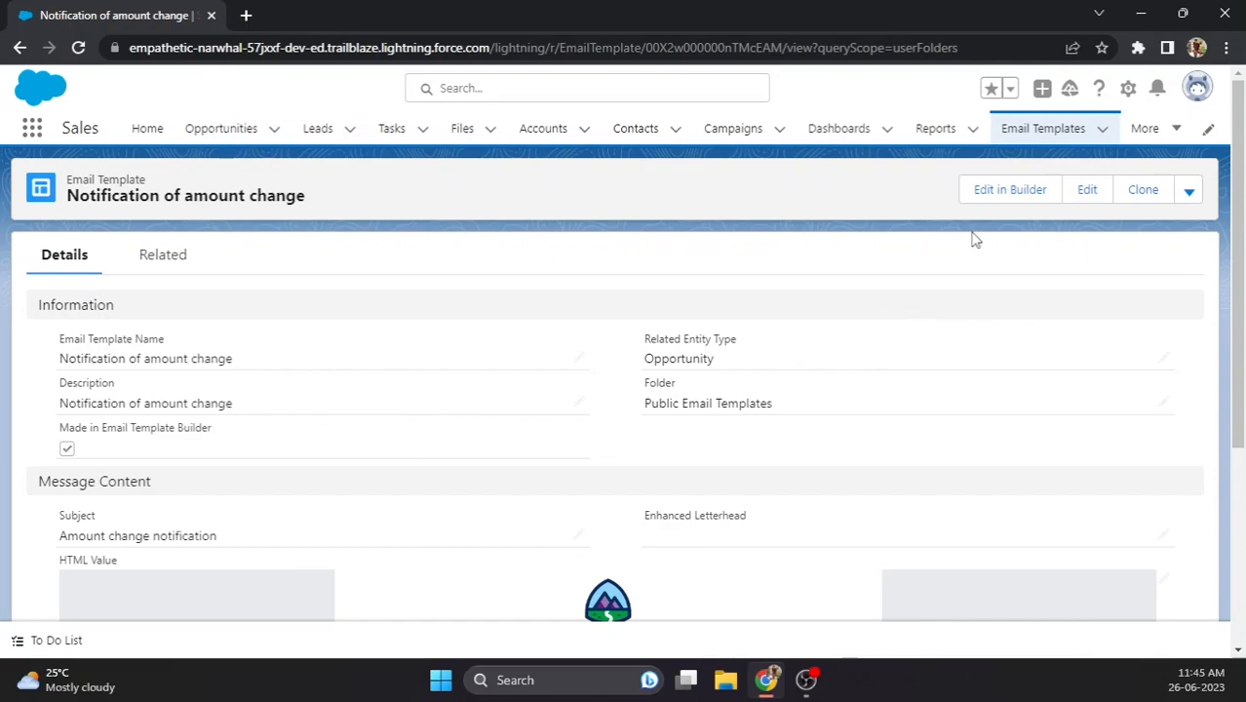
# - Open Setup from the gear menu in a new browser tab and switch to it
pyautogui.click(1126, 89)
pyautogui.click(1059, 144)
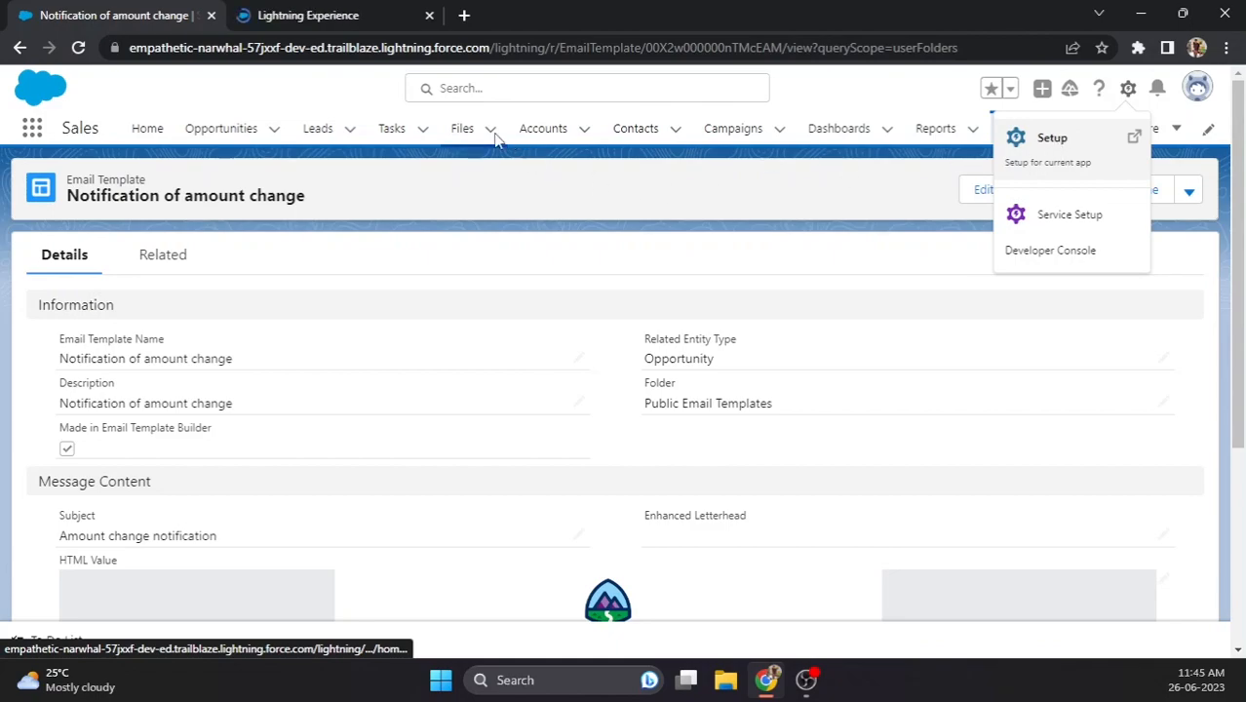
pyautogui.click(331, 15)
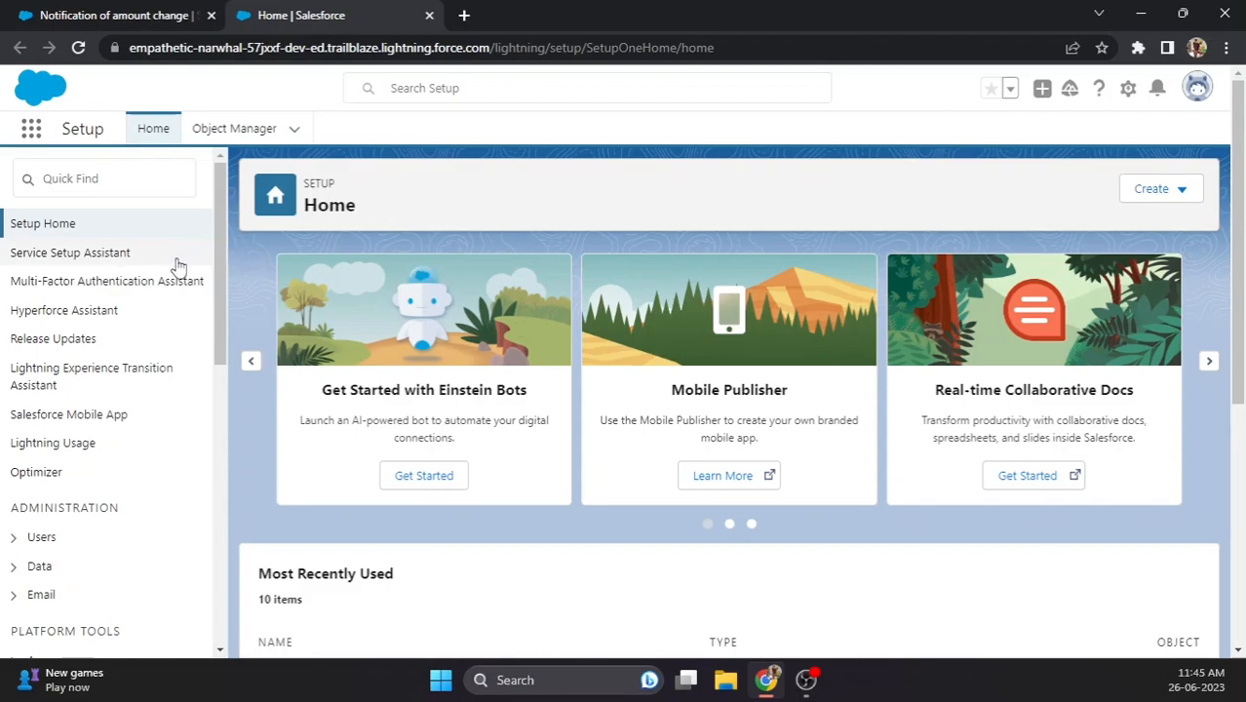
# - Search Quick Find for 'email alerts' and open the Email Alerts list past the workflow notice
pyautogui.click(113, 173)
pyautogui.write('email alert')
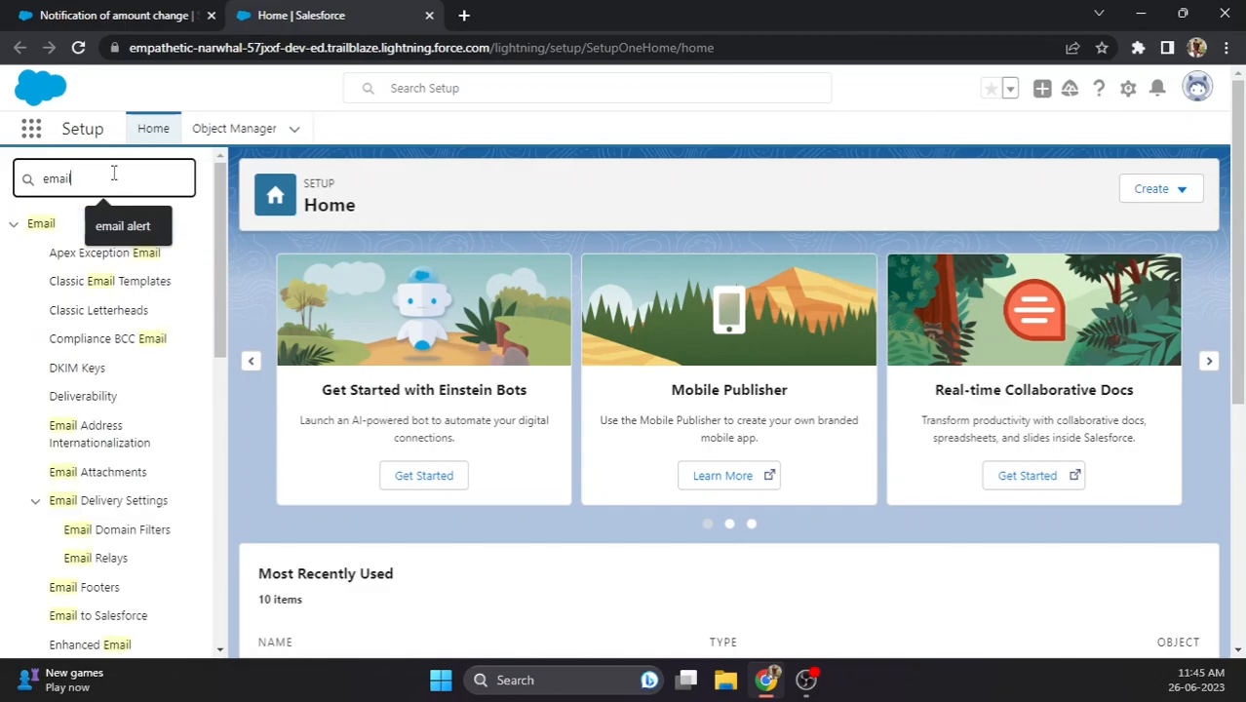
pyautogui.write('s')
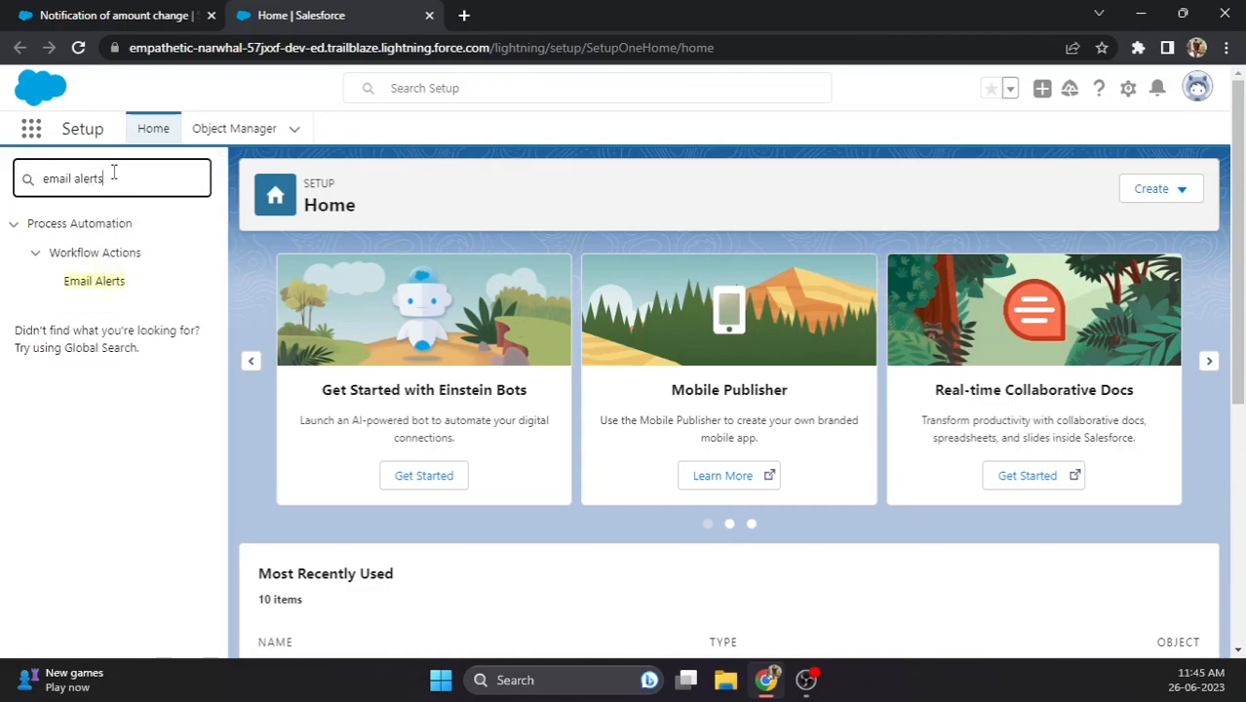
pyautogui.click(108, 289)
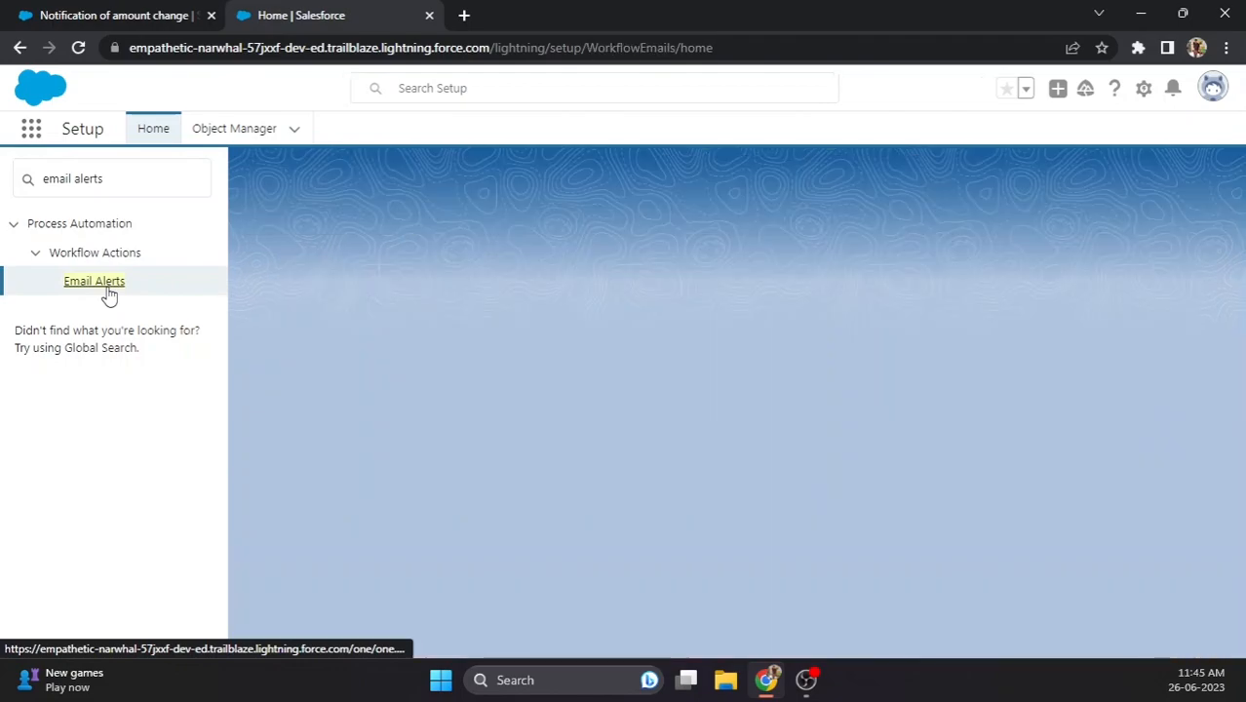
pyautogui.scroll(-2, 517, 403)
pyautogui.scroll(-1, 503, 405)
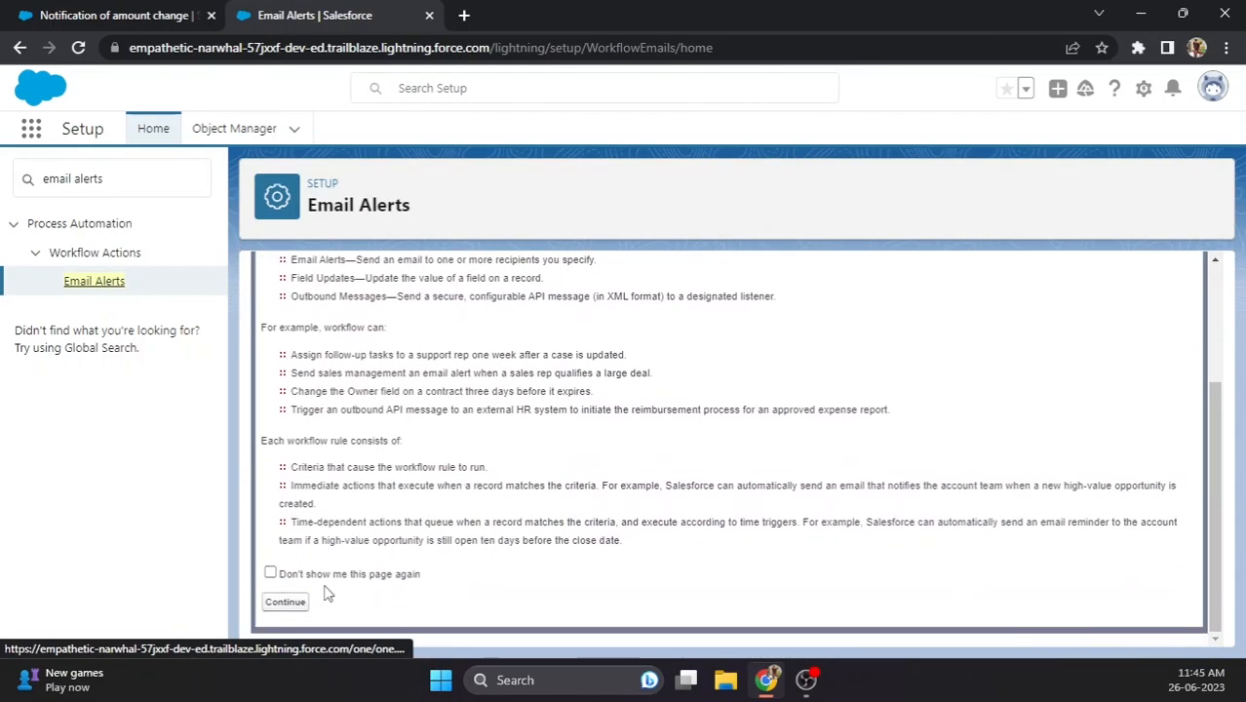
pyautogui.click(284, 600)
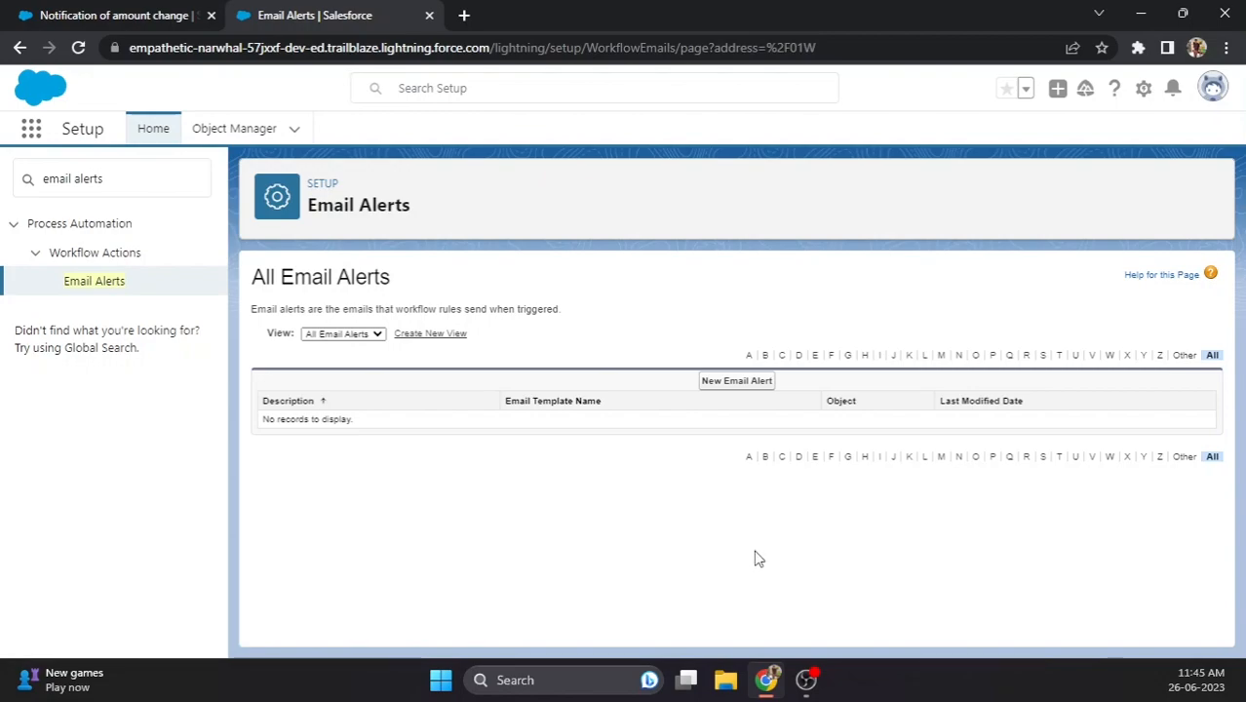
# - Create a new email alert with description and unique name 'AmountChangeNotification'
pyautogui.click(734, 384)
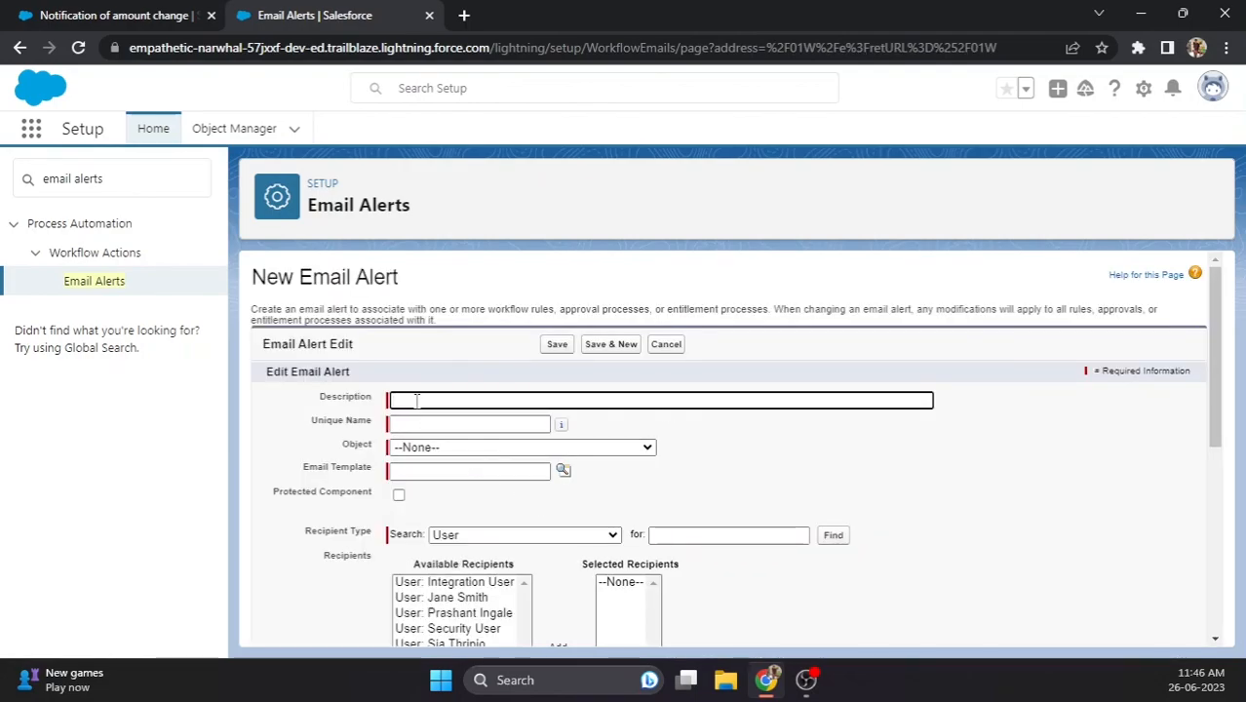
pyautogui.write('Amount')
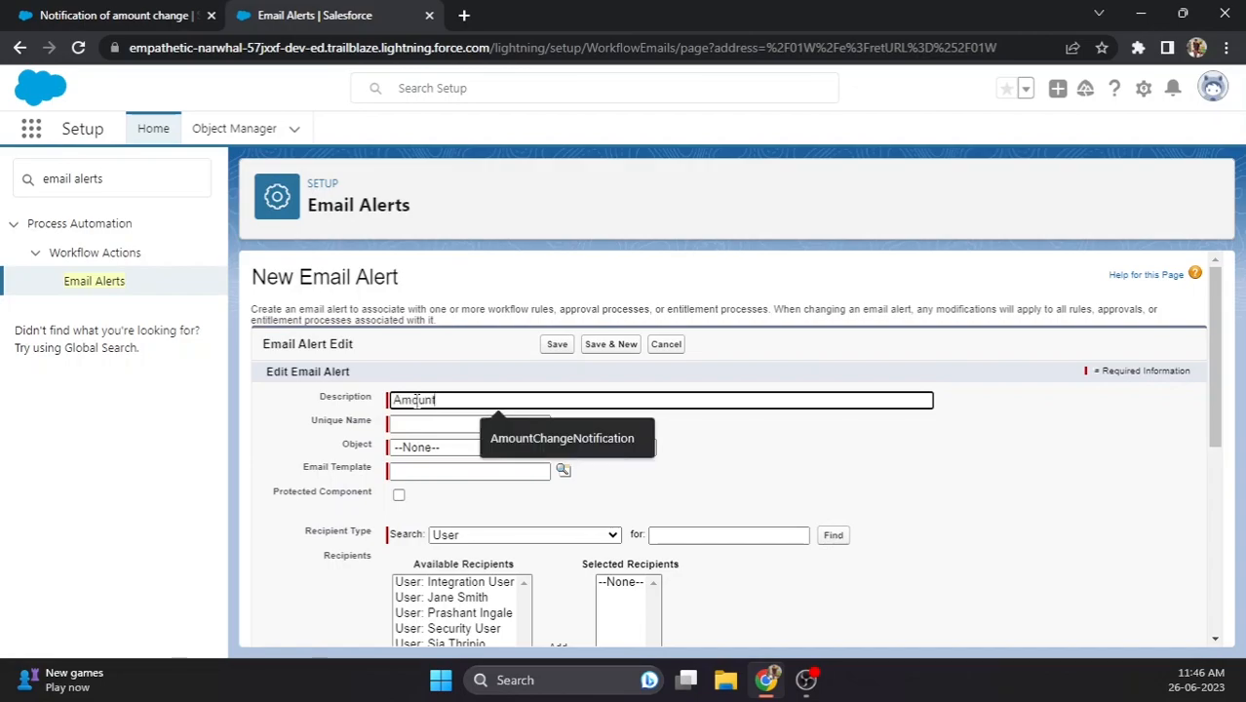
pyautogui.write('ChangeNotification')
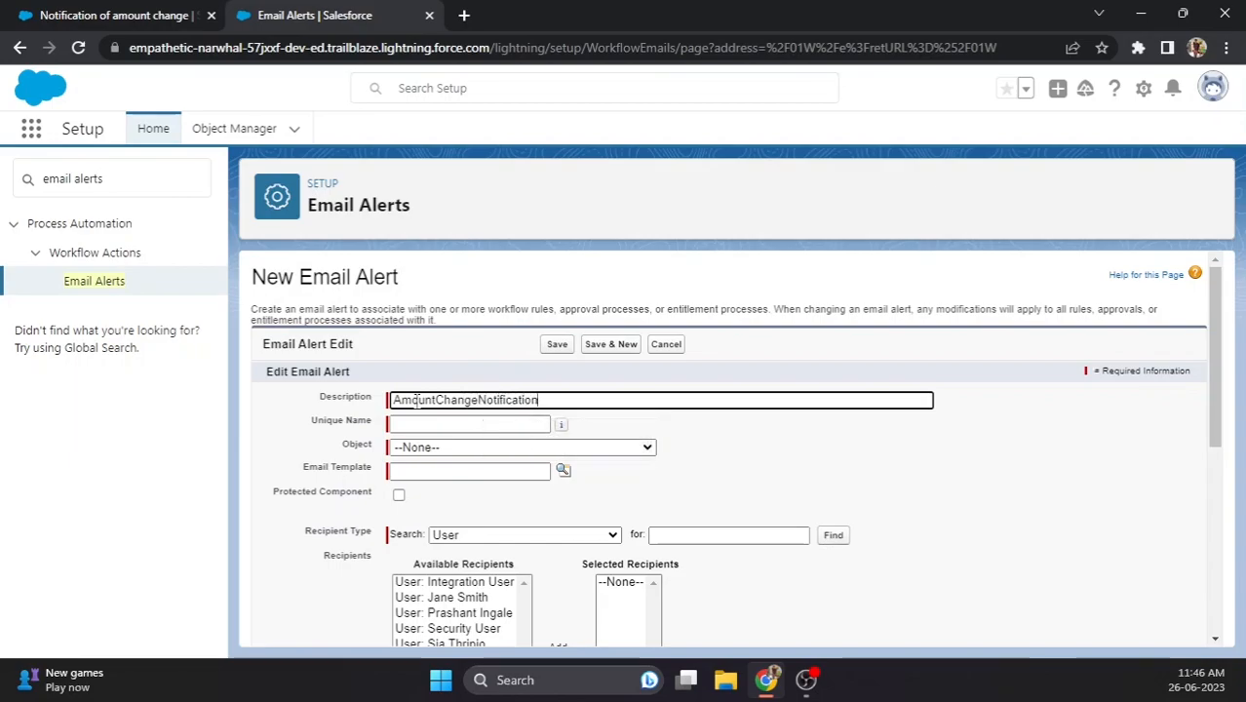
pyautogui.press('Tab')
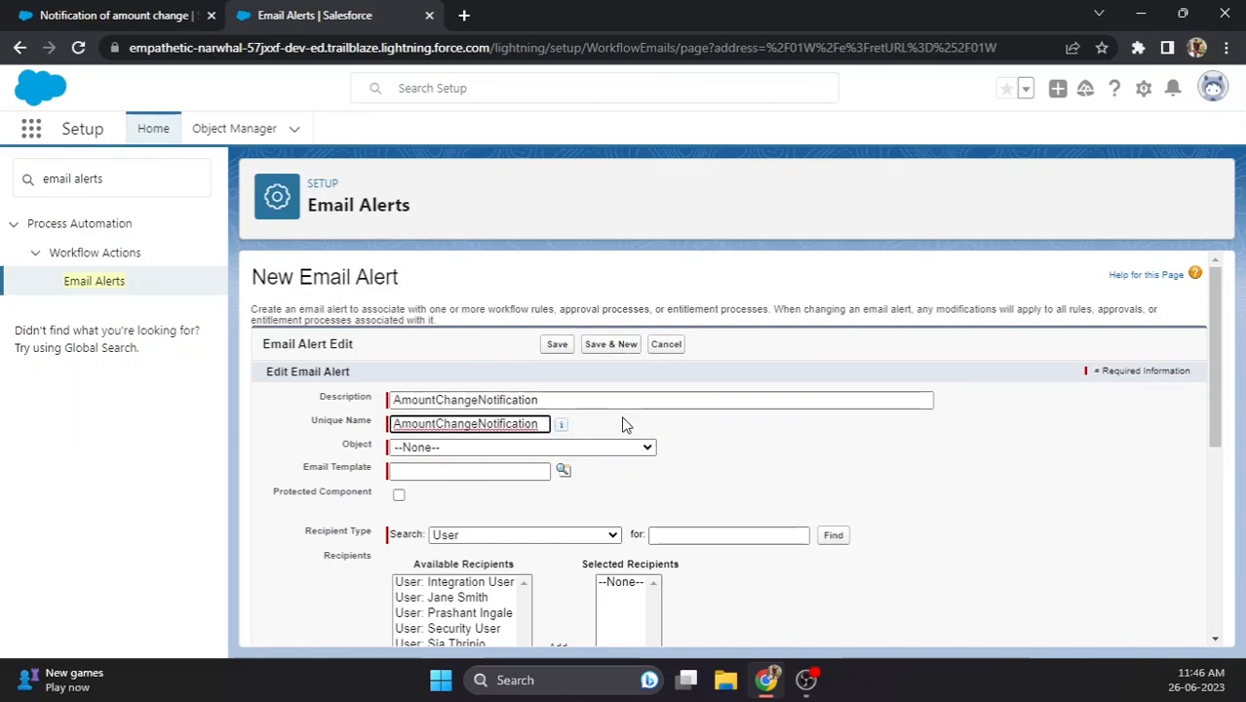
# - Set the email alert's object to Opportunity
pyautogui.click(516, 448)
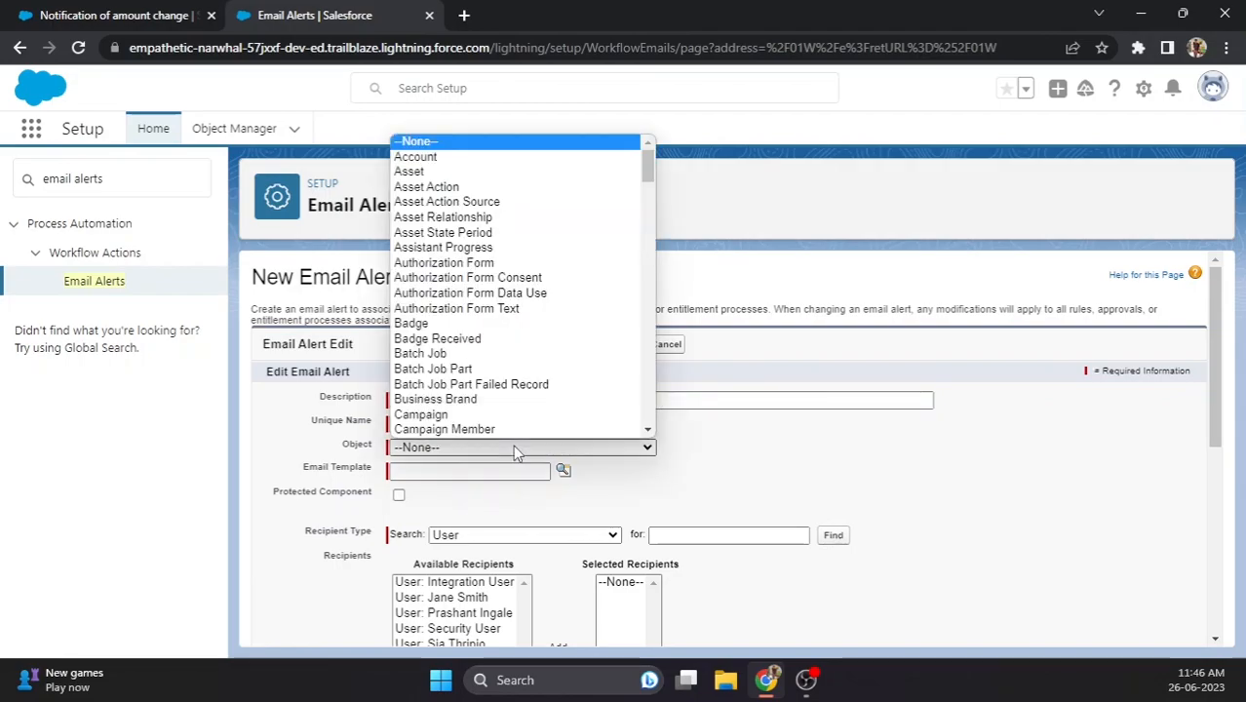
pyautogui.scroll(-8, 499, 337)
pyautogui.scroll(-10, 499, 336)
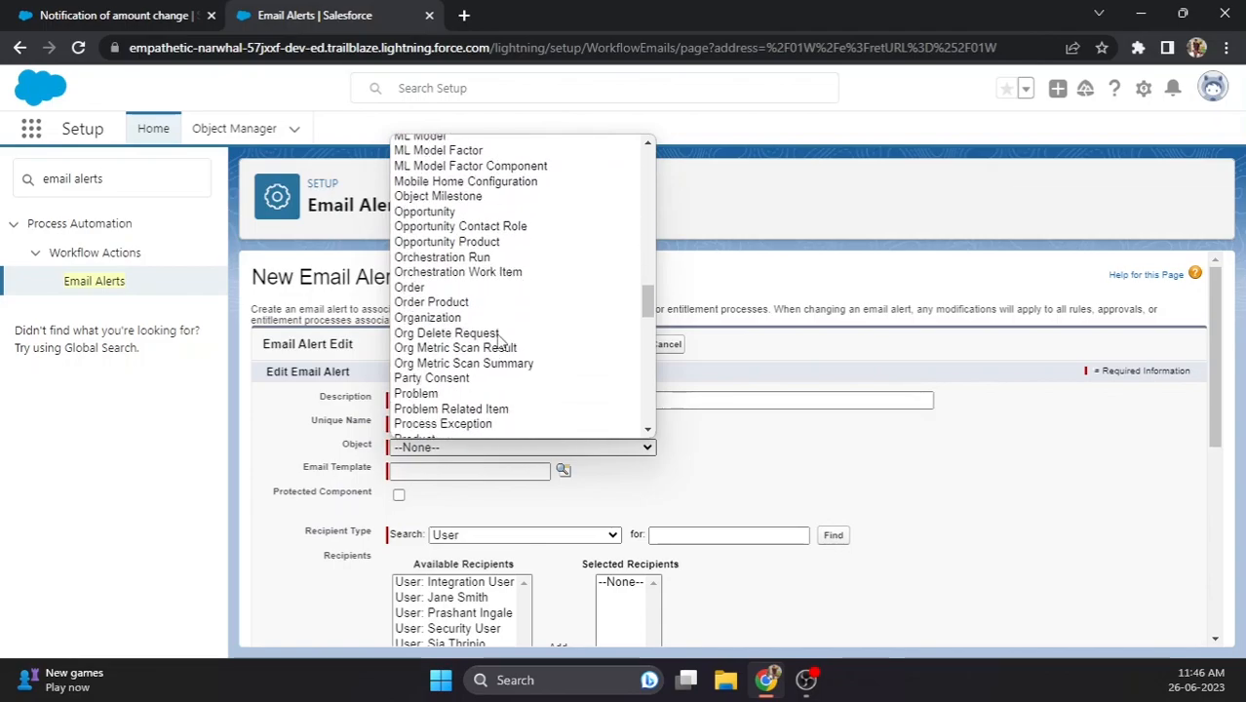
pyautogui.click(468, 211)
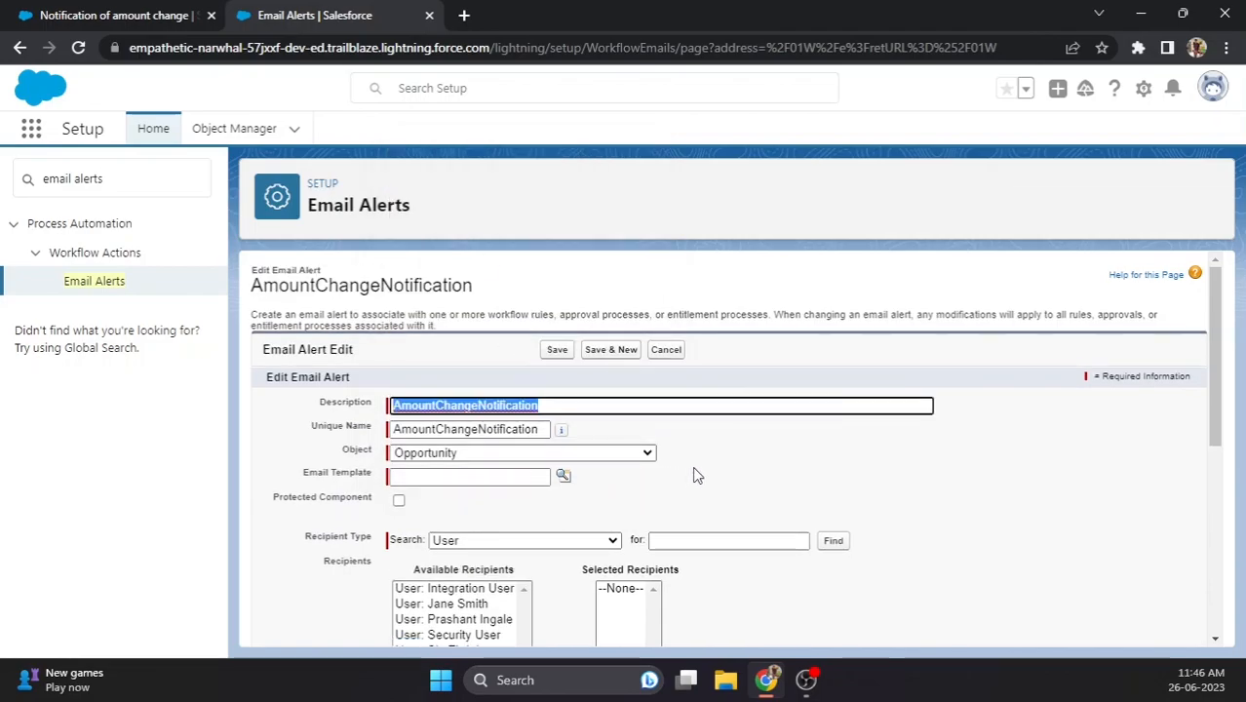
pyautogui.scroll(-1, 622, 479)
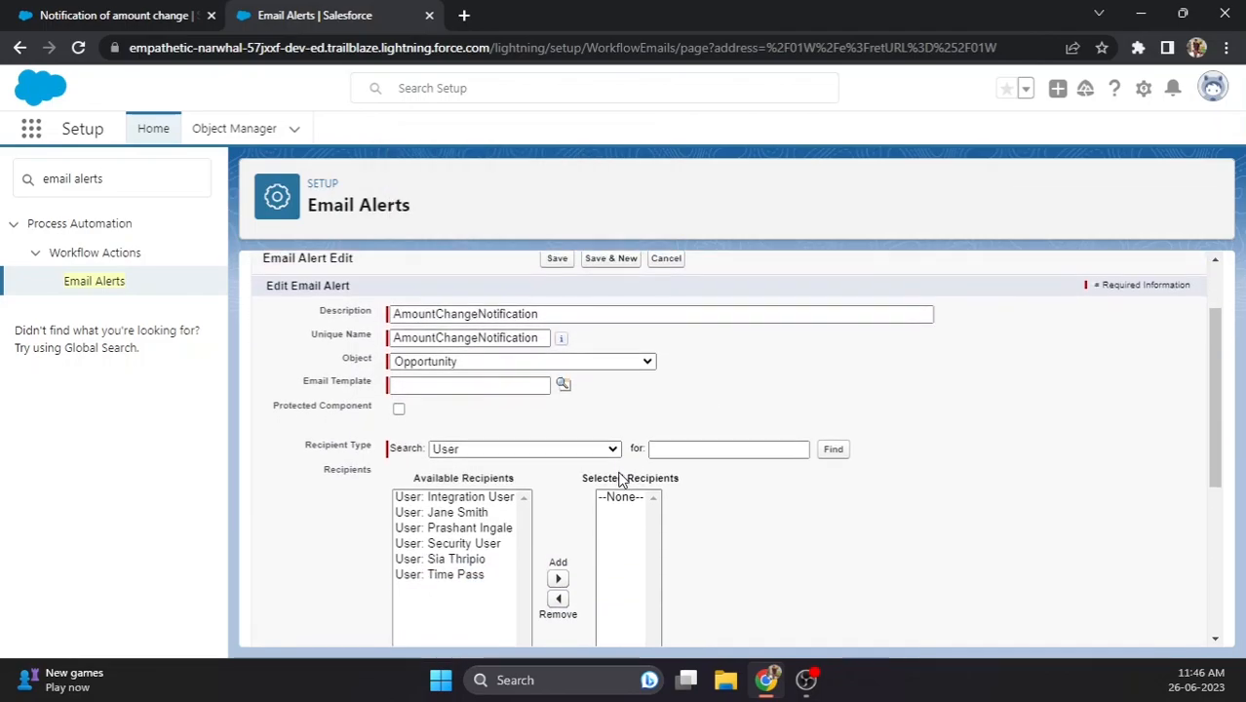
# - Choose the Lightning template 'Notification of amount change' as the alert's email template
pyautogui.click(562, 385)
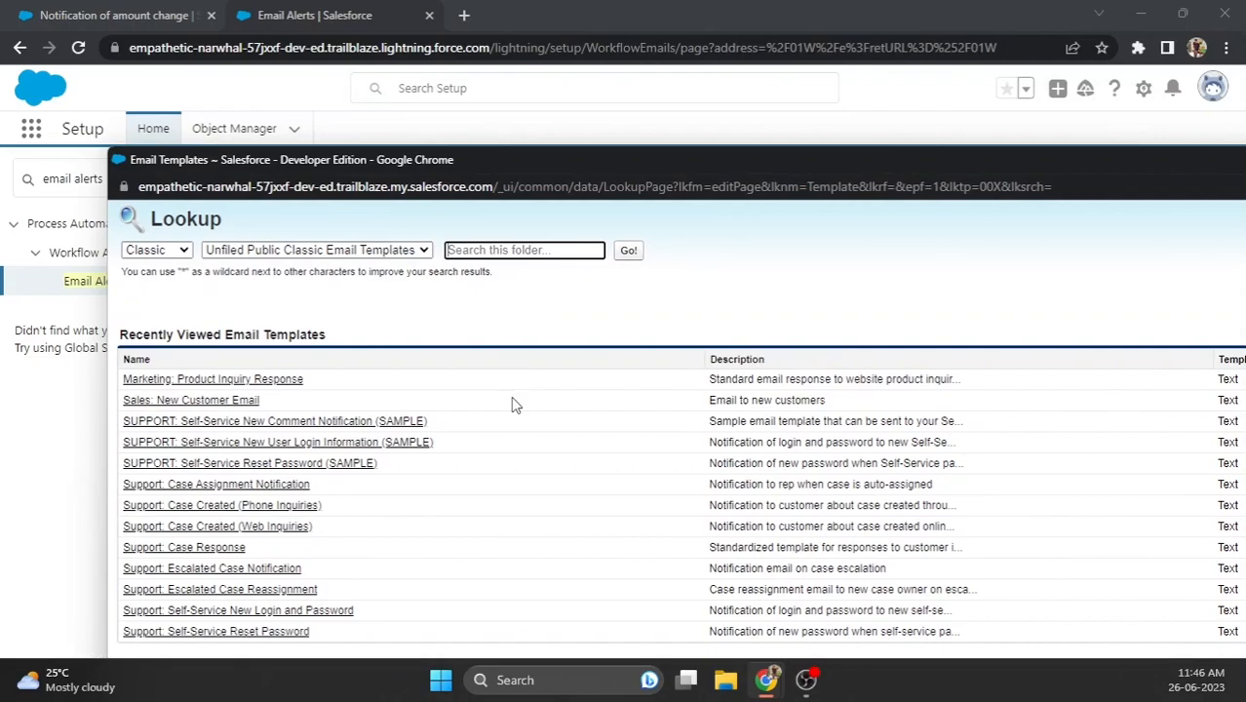
pyautogui.moveTo(658, 160); pyautogui.dragTo(565, 93)
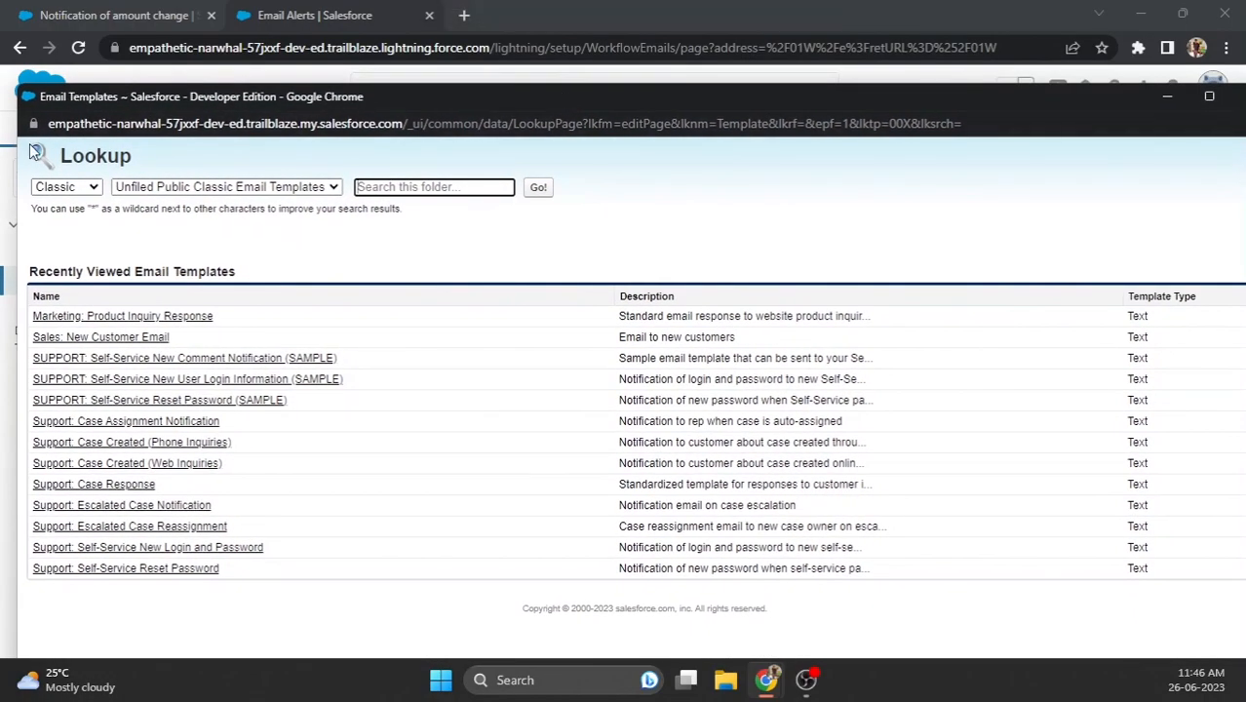
pyautogui.click(85, 194)
pyautogui.click(59, 219)
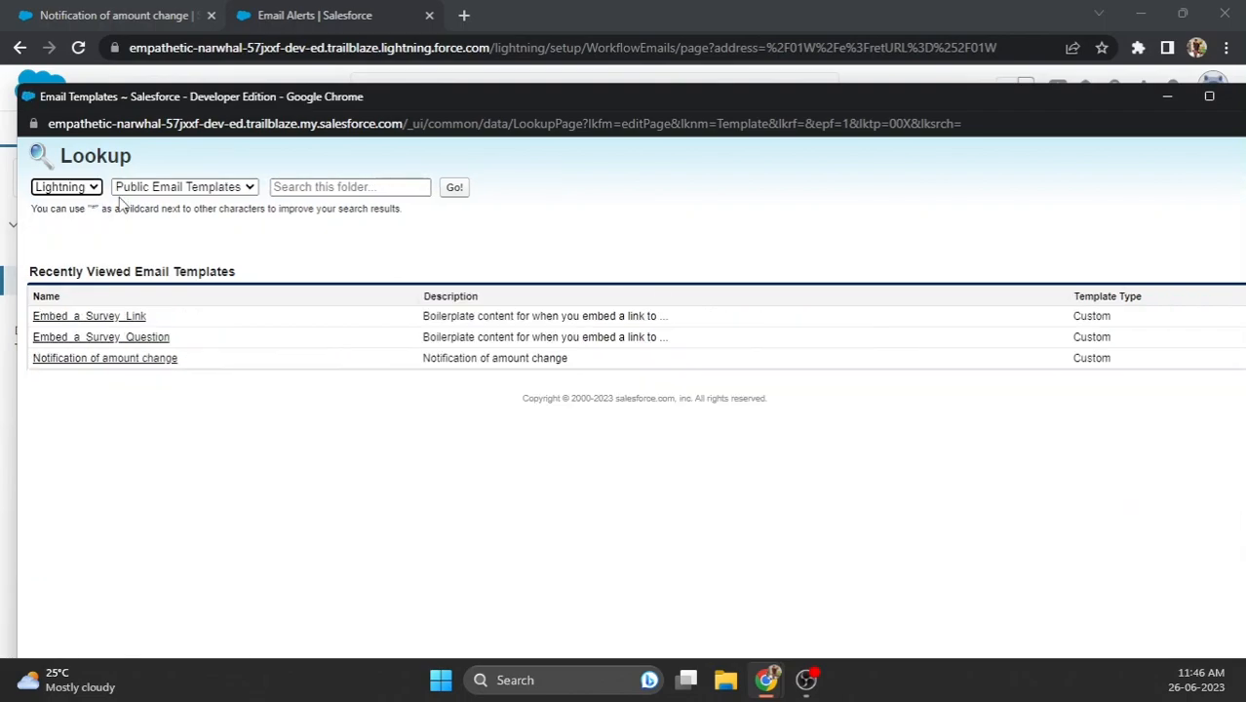
pyautogui.click(152, 361)
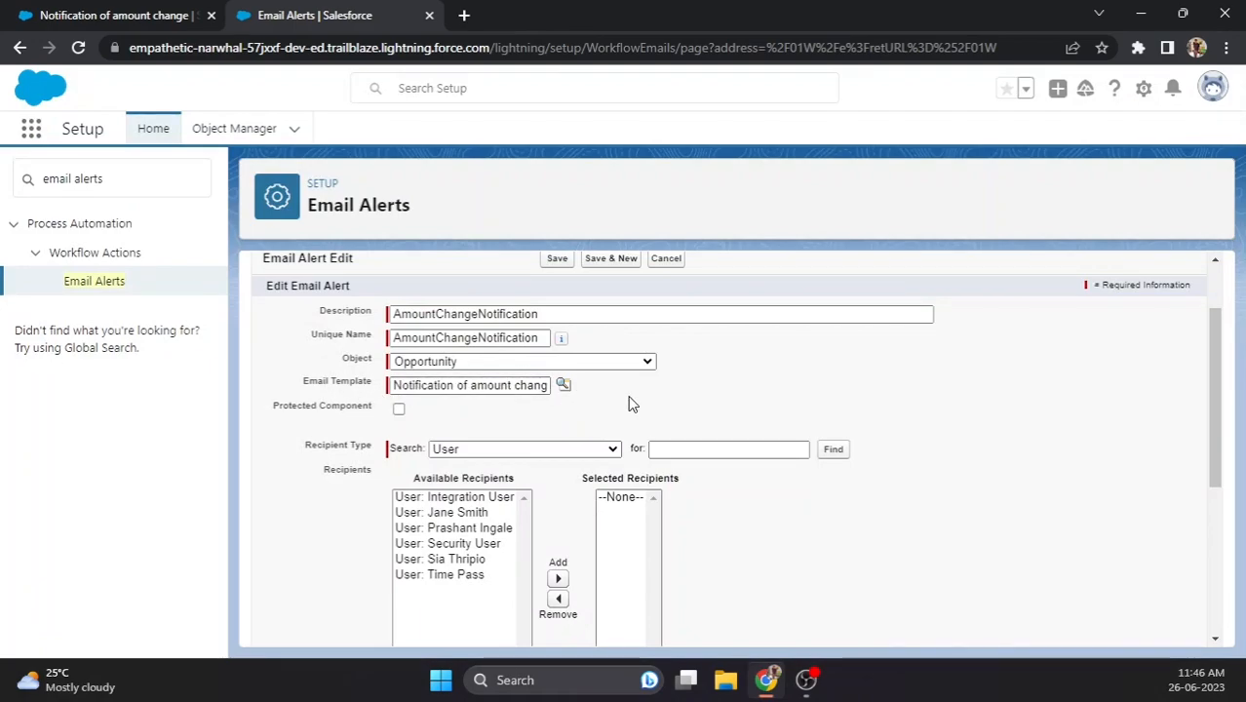
# - Try Role as recipient type, browsing the COO and CFO roles
pyautogui.scroll(-1, 630, 392)
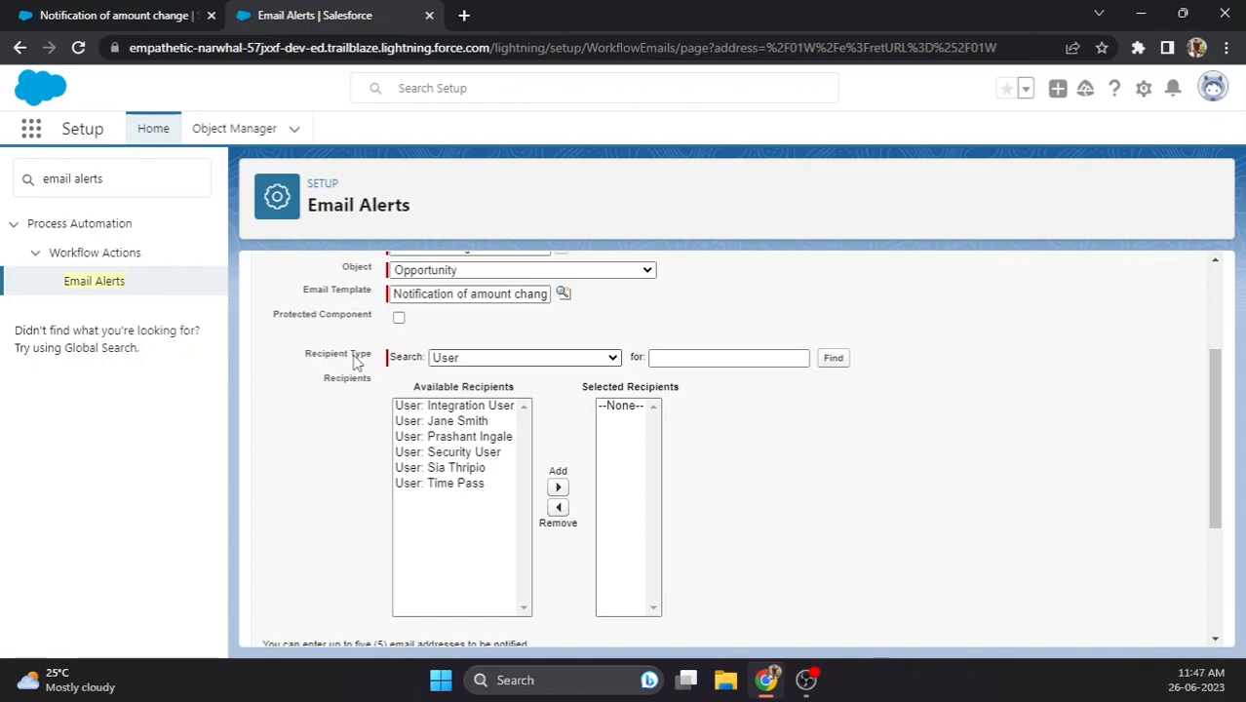
pyautogui.click(477, 360)
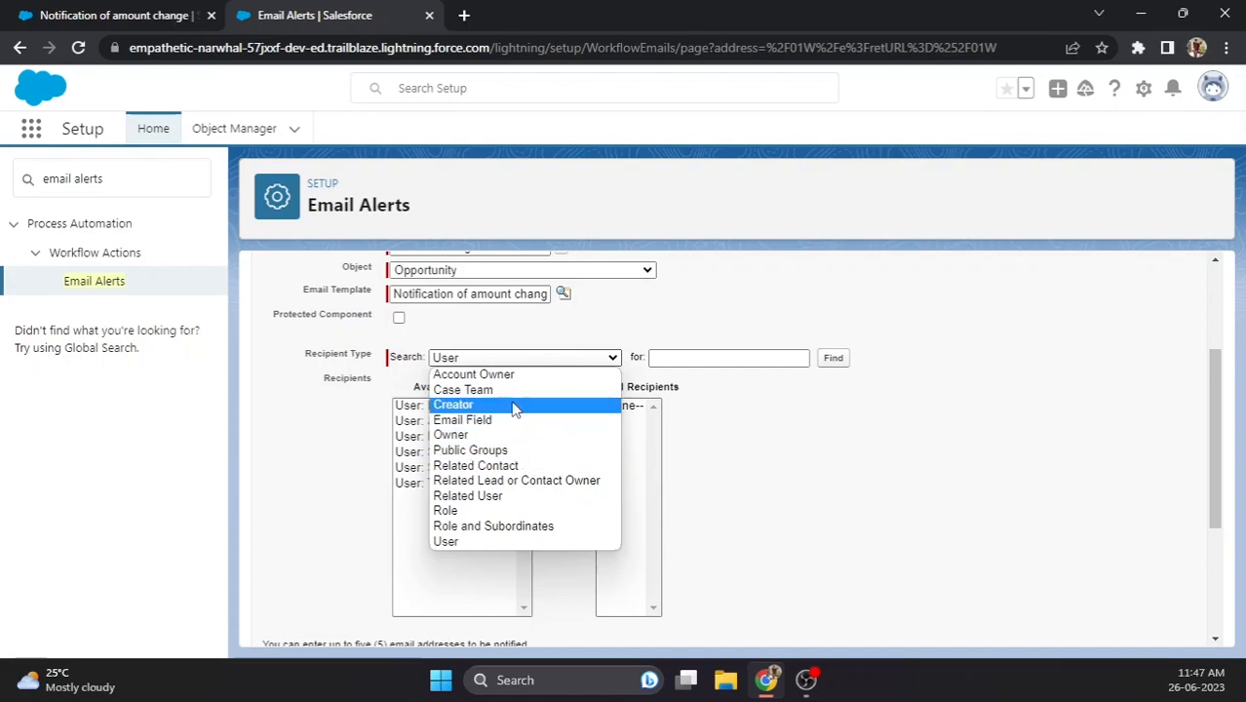
pyautogui.click(468, 511)
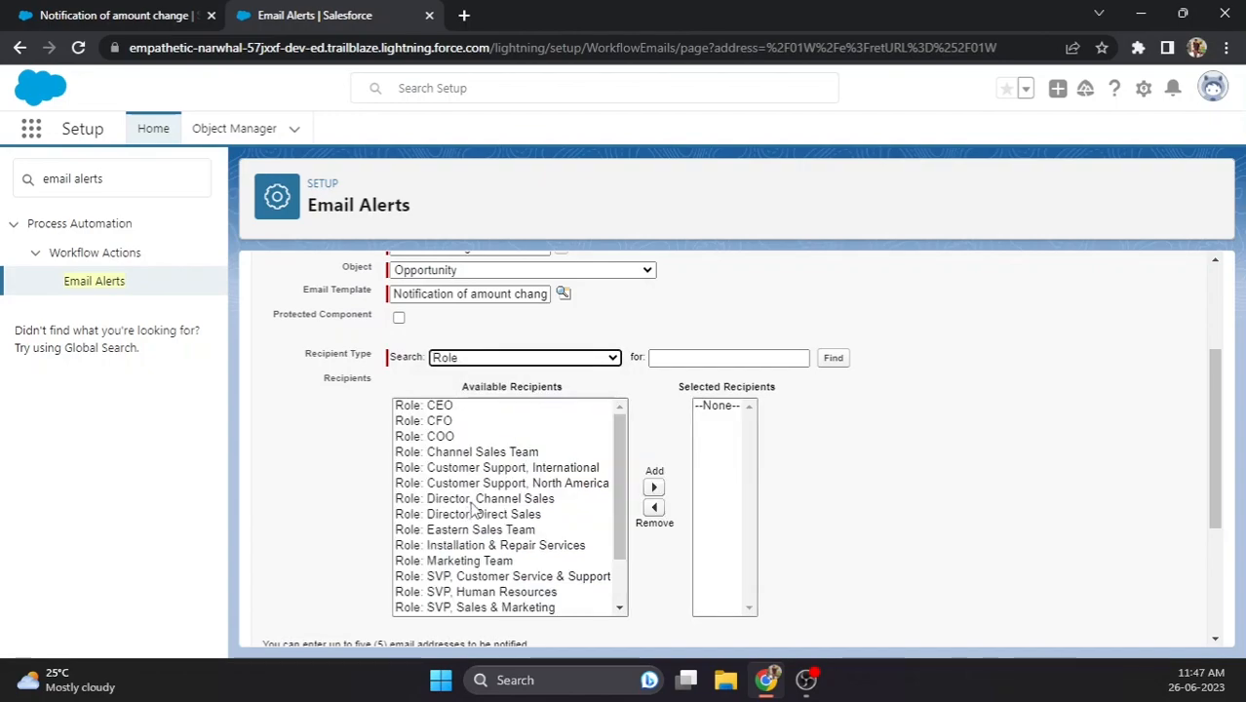
pyautogui.scroll(-2, 500, 517)
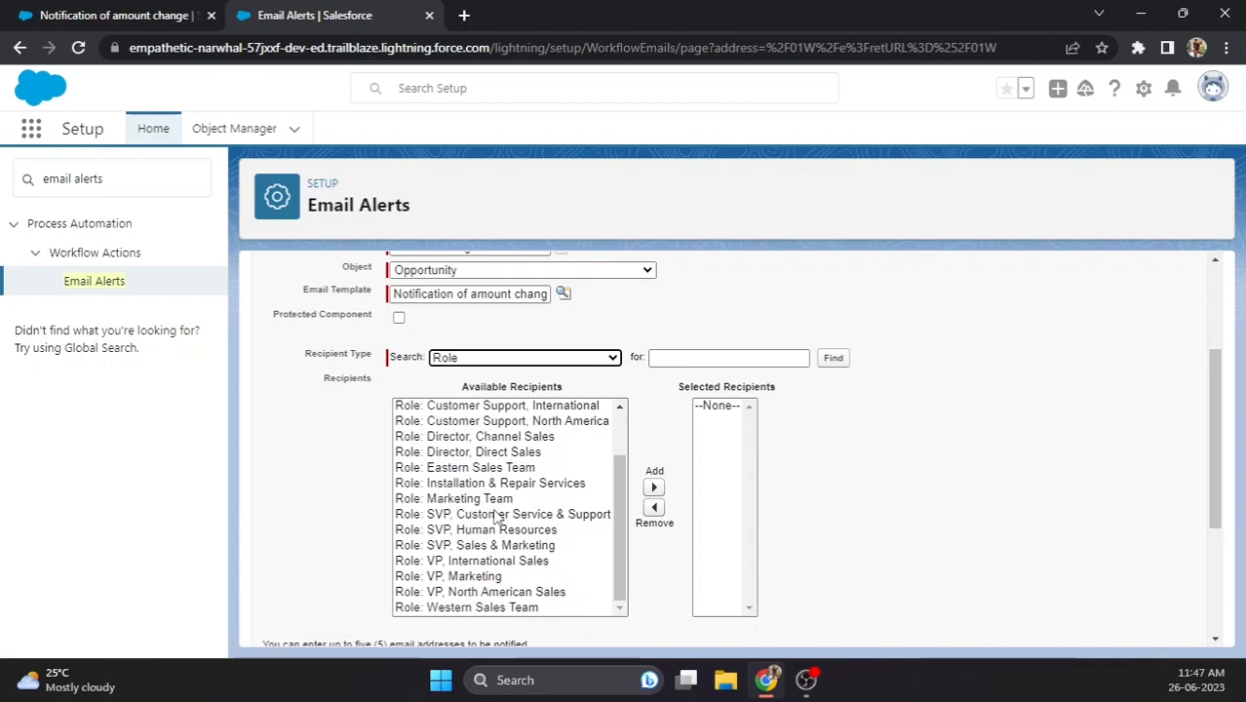
pyautogui.scroll(2, 495, 517)
pyautogui.click(449, 438)
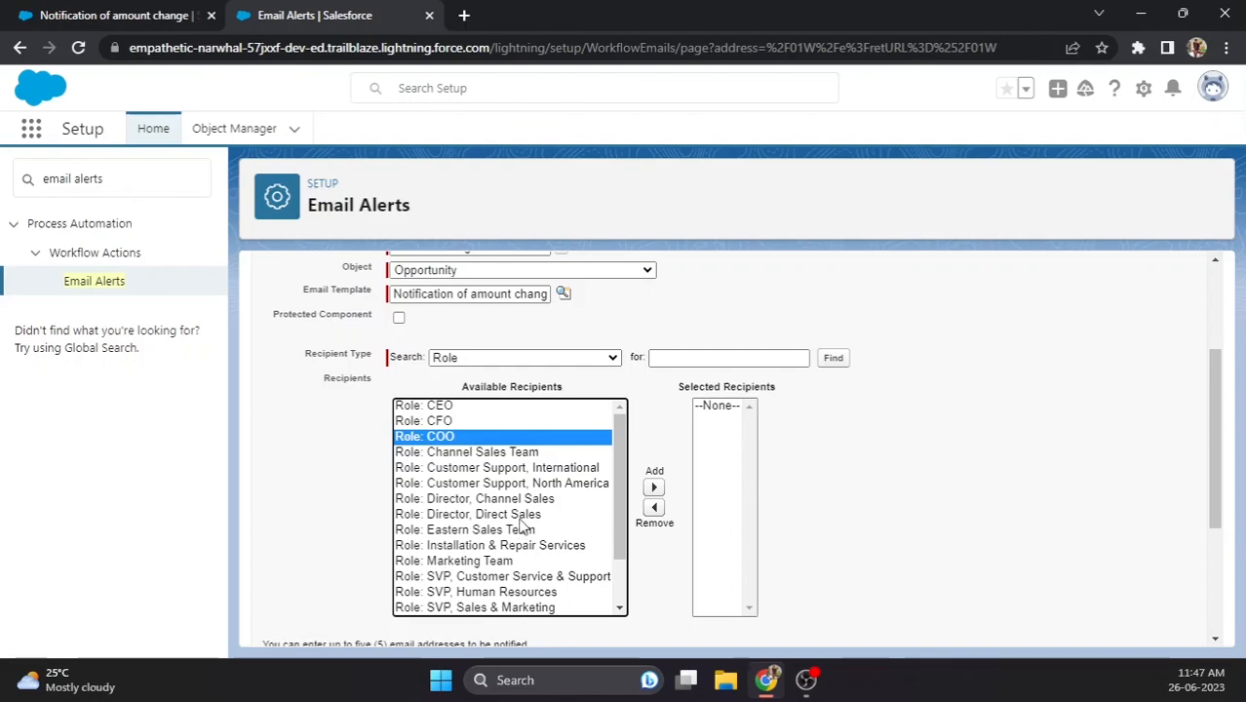
pyautogui.click(491, 422)
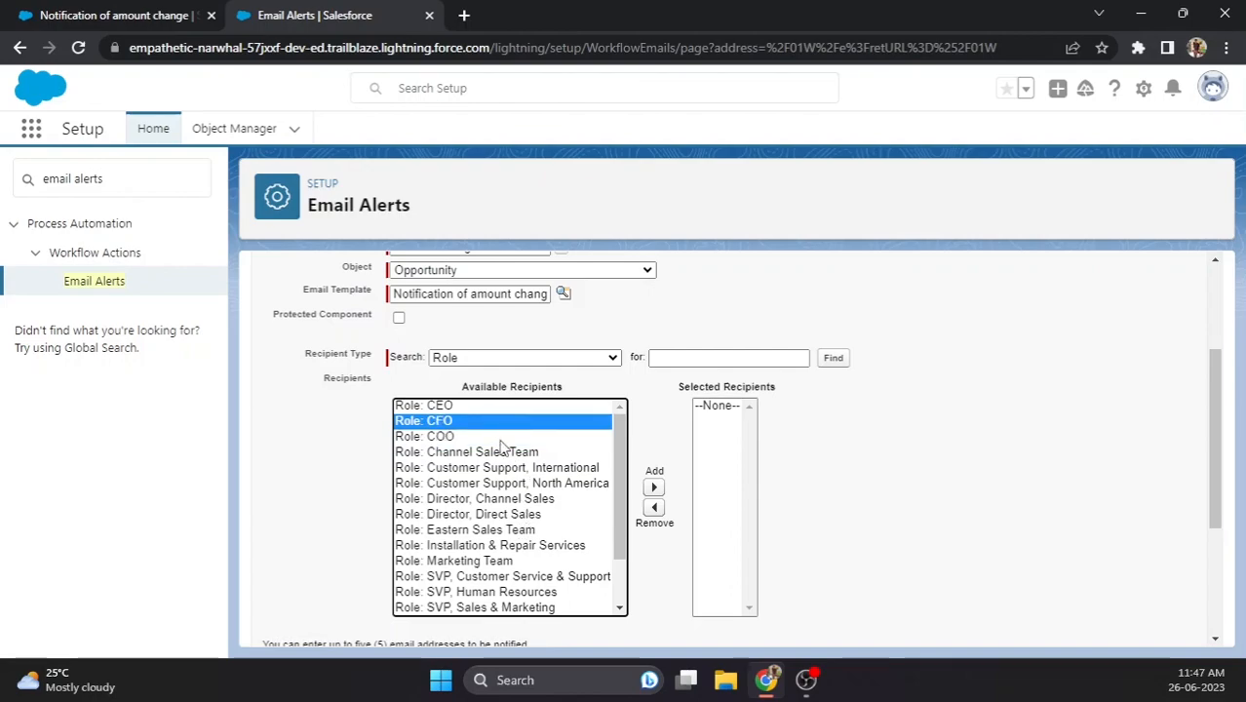
# - Switch the recipient type to User and add the chosen user to Selected Recipients
pyautogui.click(508, 358)
pyautogui.press('Down')
pyautogui.press('Down')
pyautogui.press('Return')
pyautogui.click(336, 466)
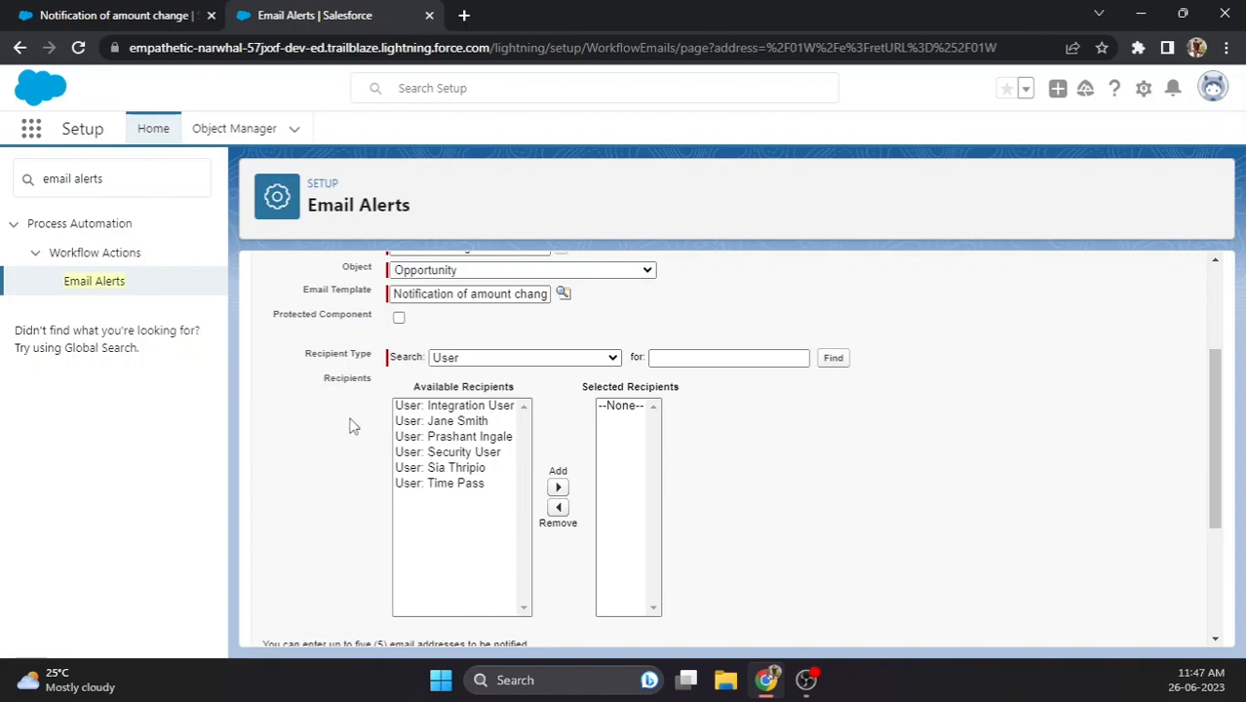
pyautogui.click(468, 440)
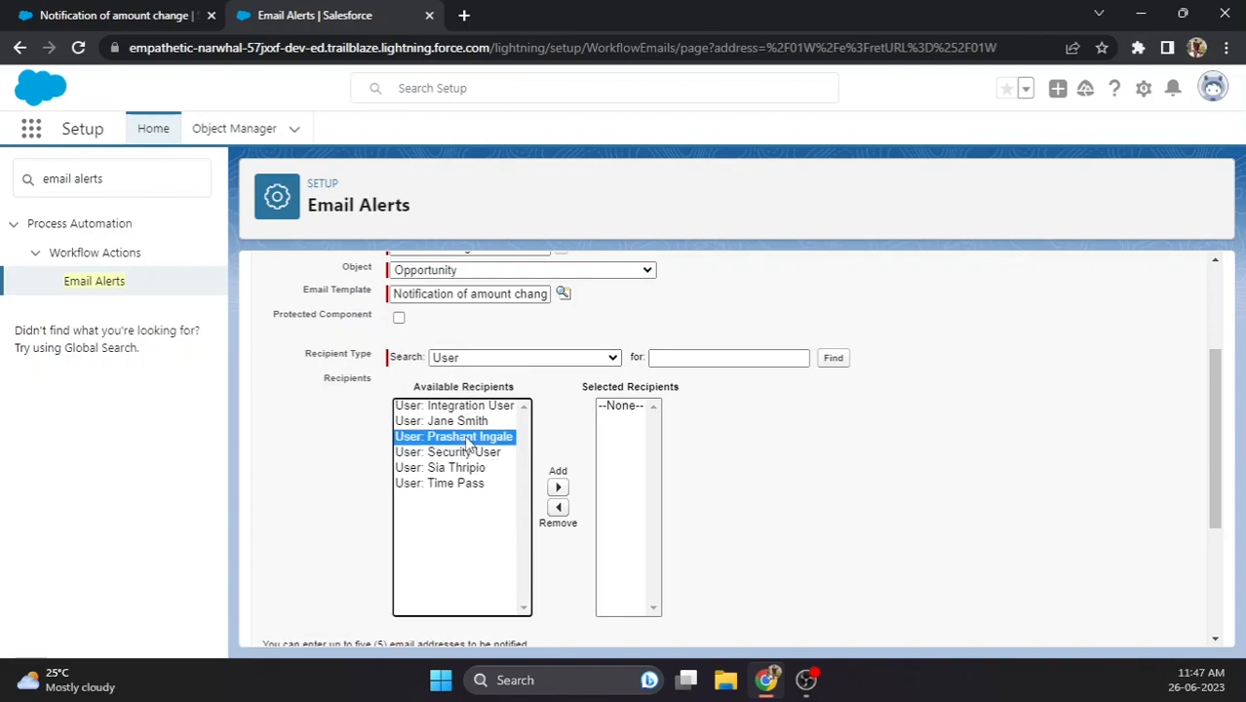
pyautogui.click(557, 487)
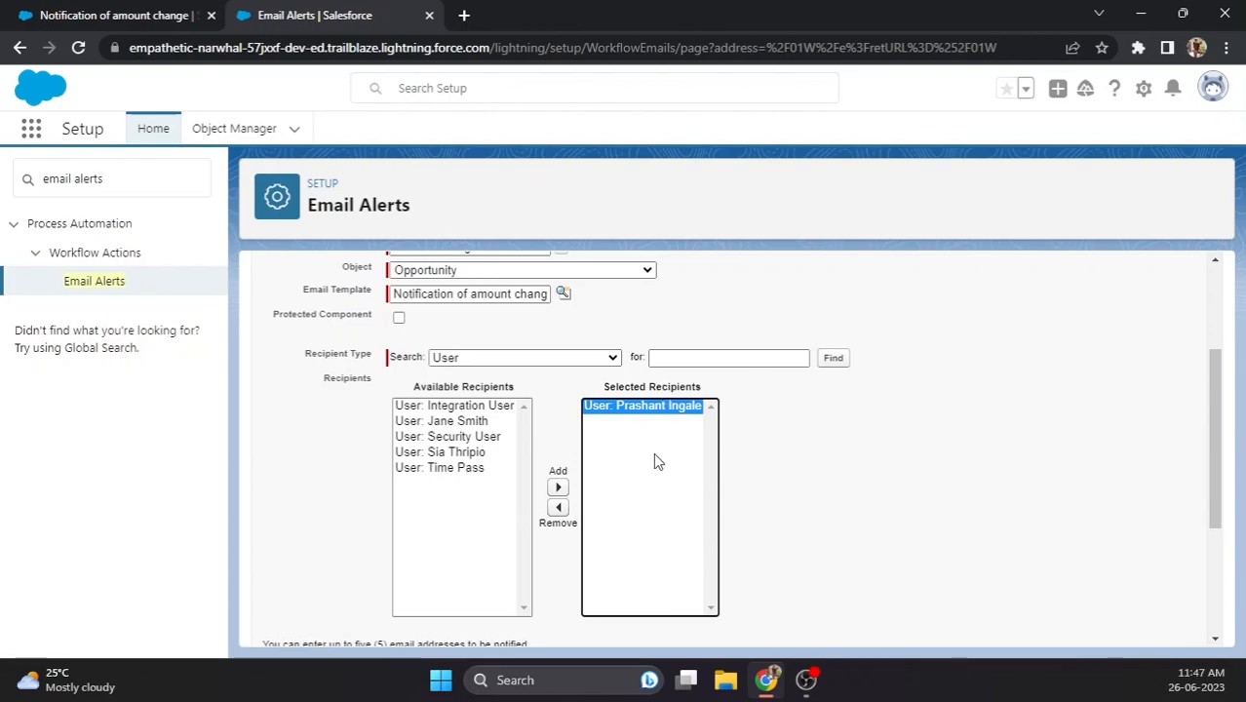
# - Enter the external Gmail address in the alert's Additional Emails field
pyautogui.click(763, 453)
pyautogui.scroll(-2, 756, 458)
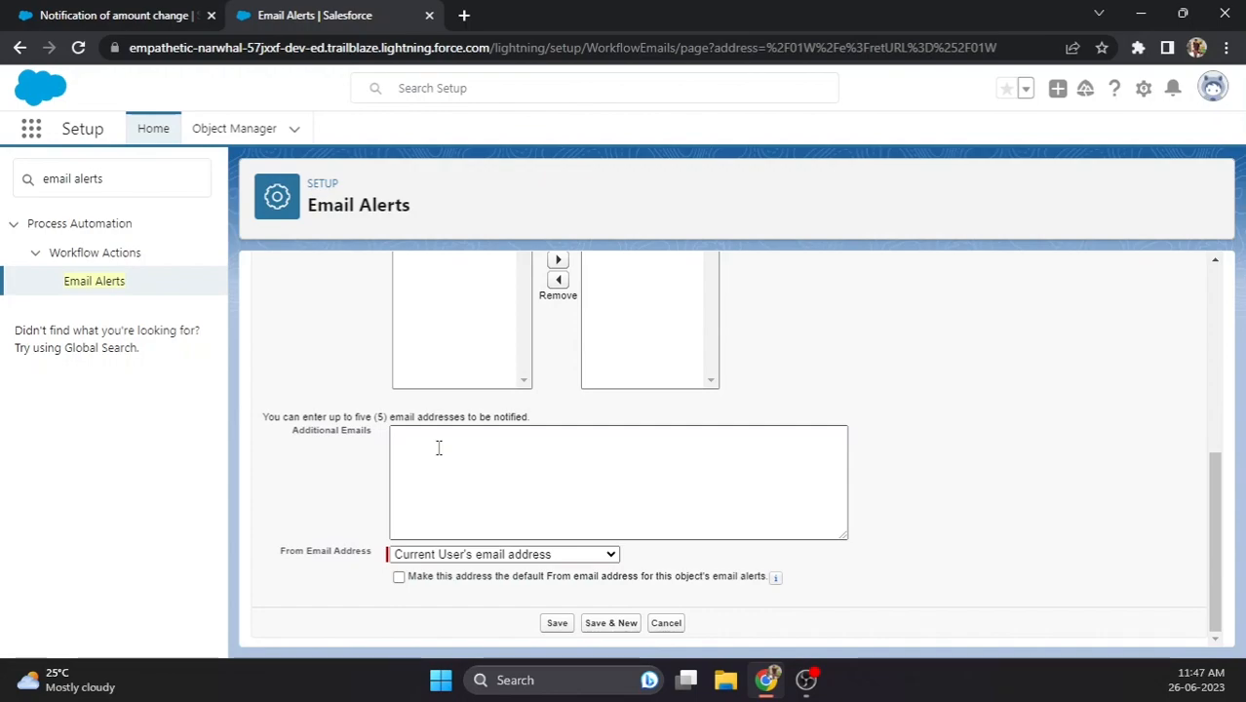
pyautogui.click(439, 448)
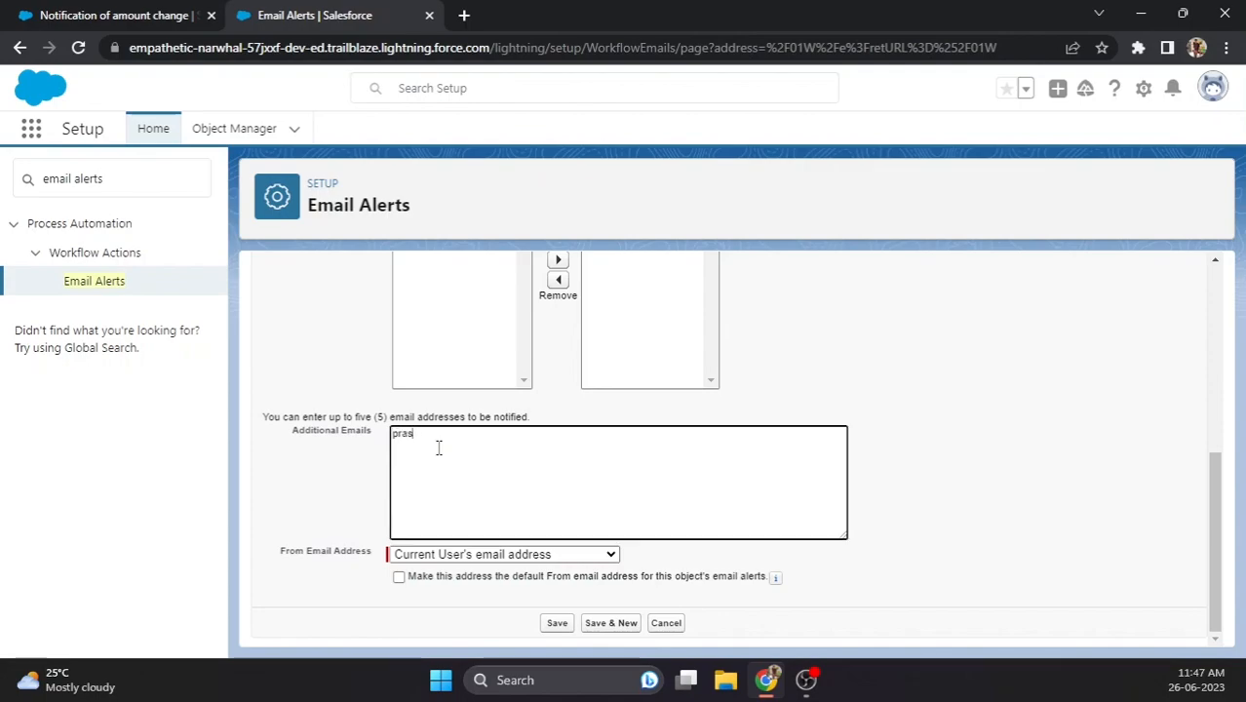
pyautogui.click(353, 475)
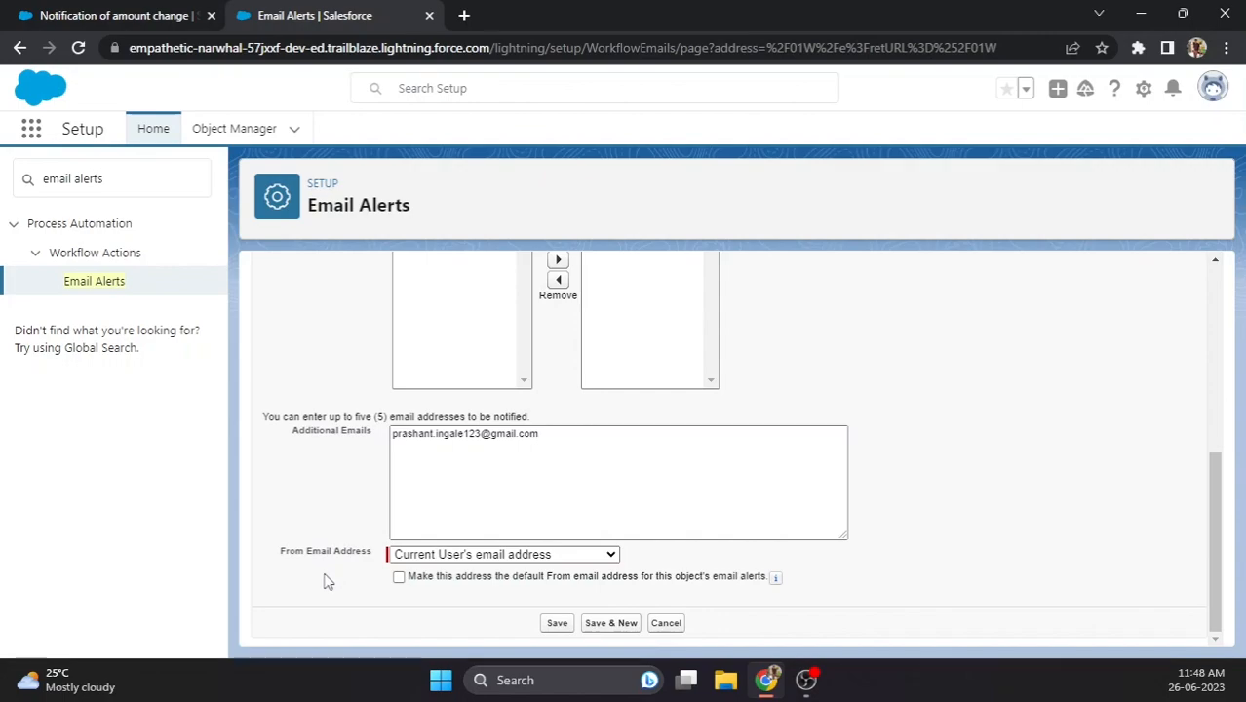
pyautogui.click(419, 554)
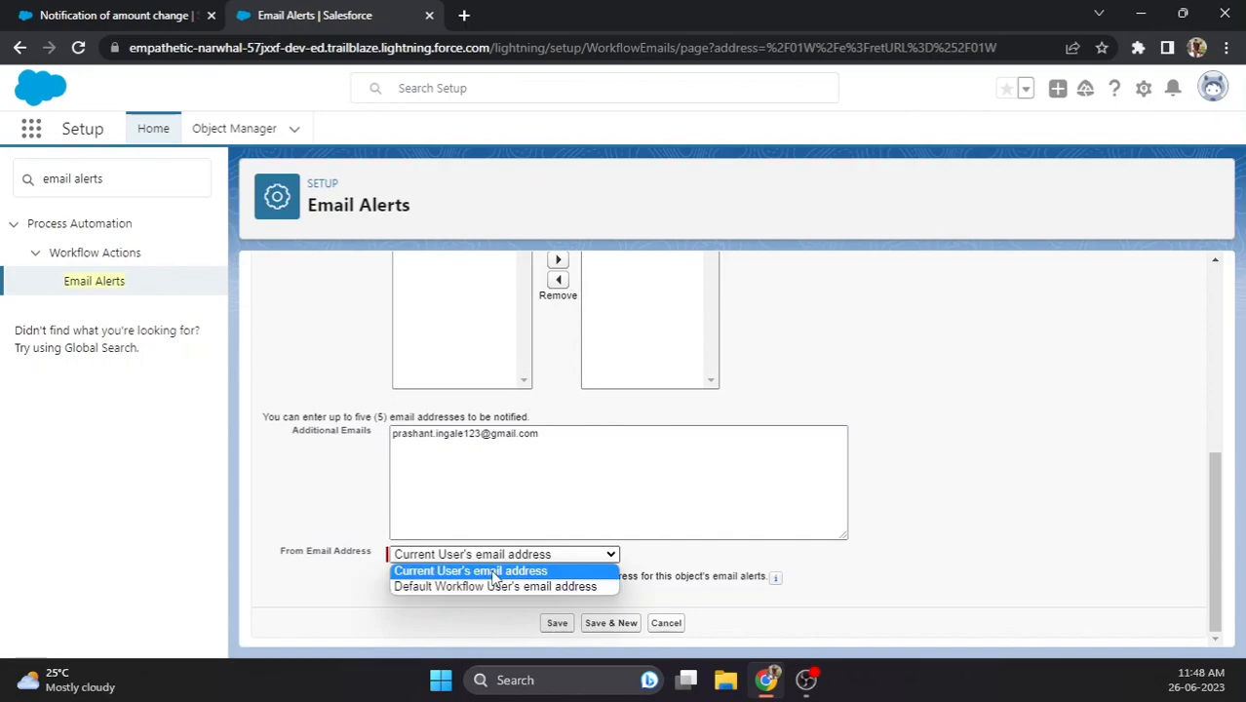
pyautogui.click(495, 573)
pyautogui.doubleClick(329, 589)
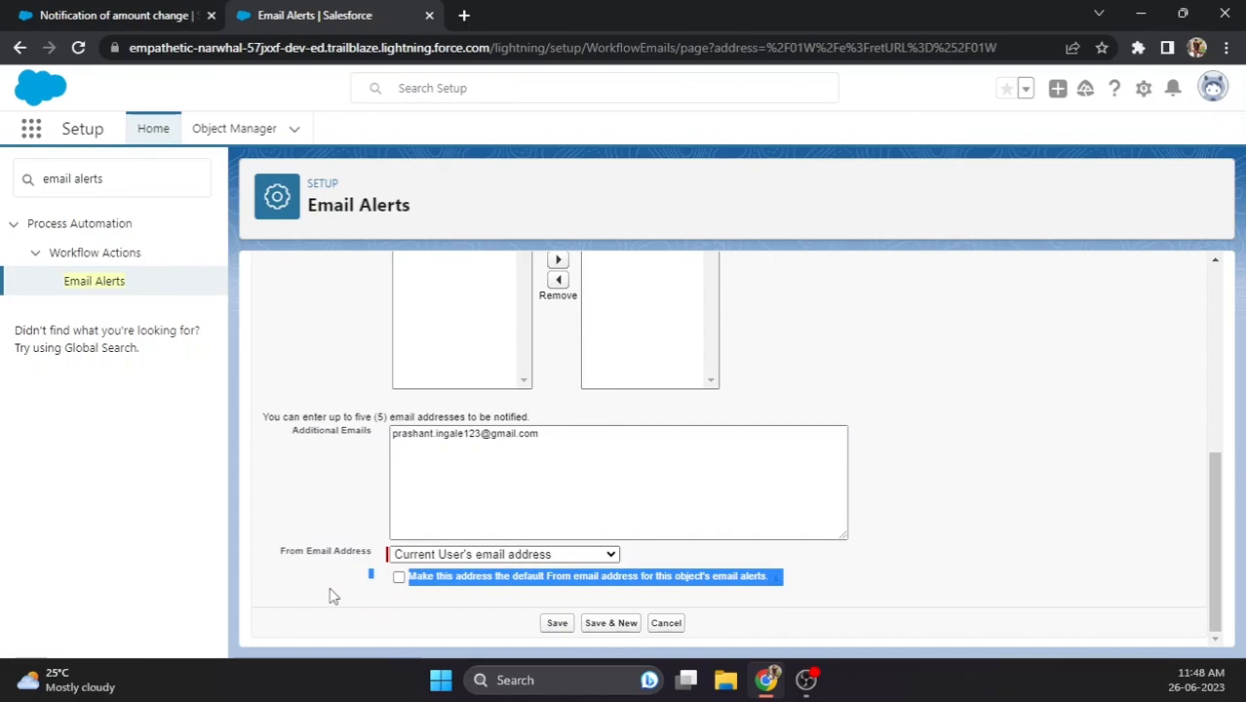
pyautogui.scroll(1, 345, 573)
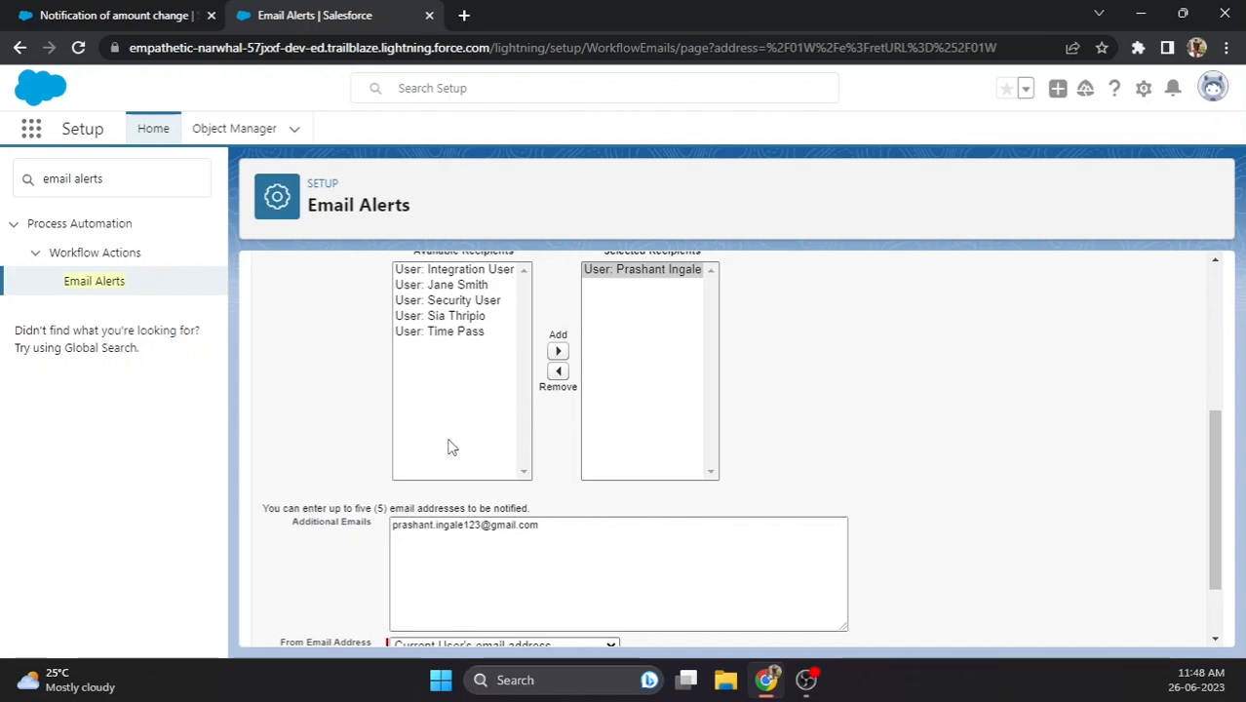
pyautogui.scroll(-1, 409, 492)
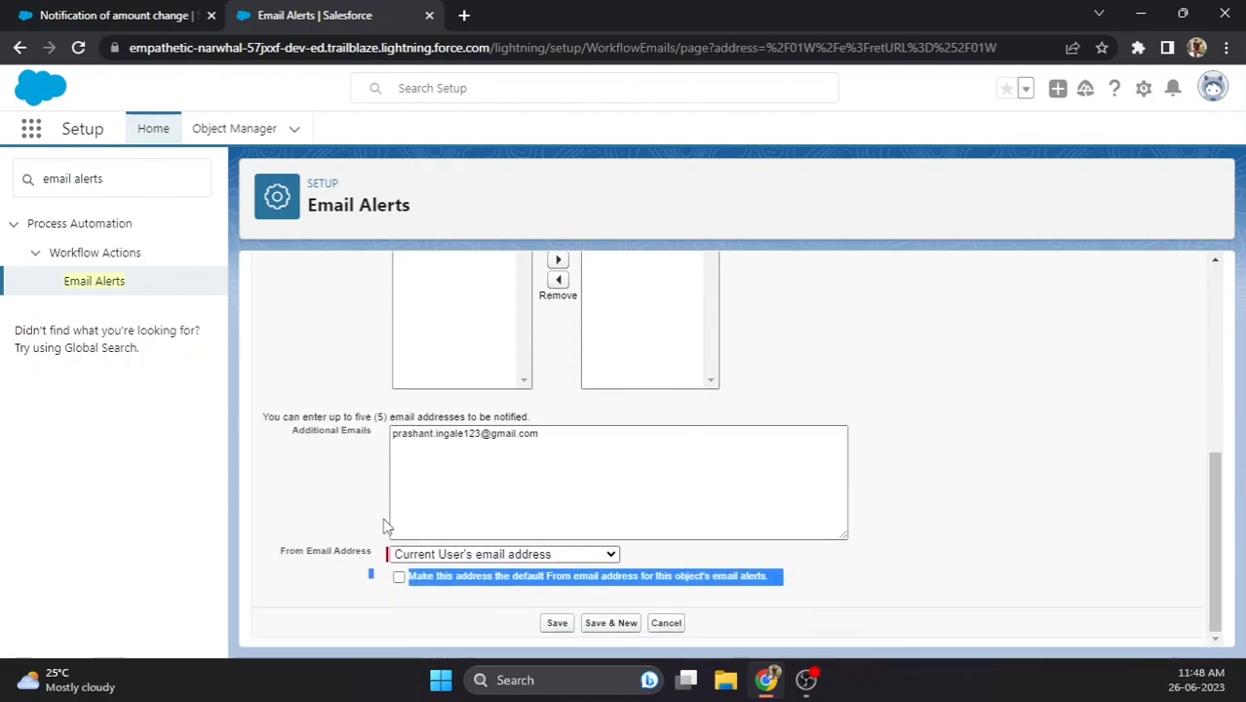
pyautogui.click(335, 530)
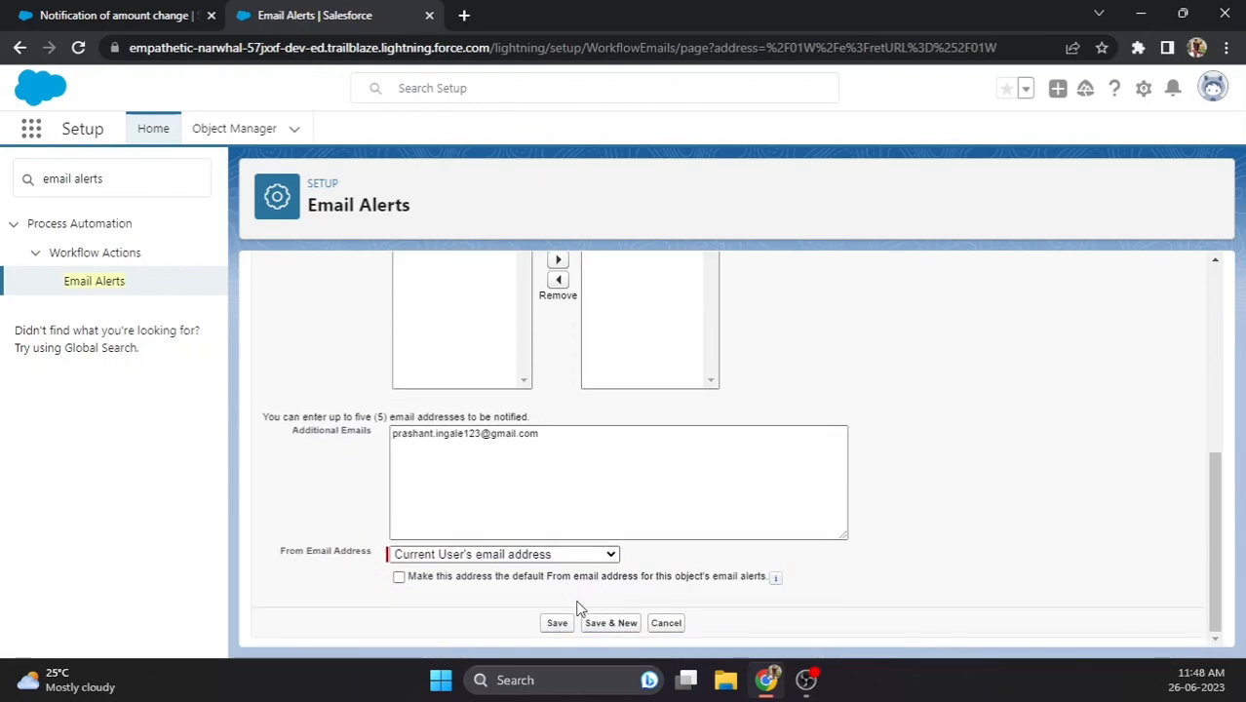
pyautogui.click(558, 624)
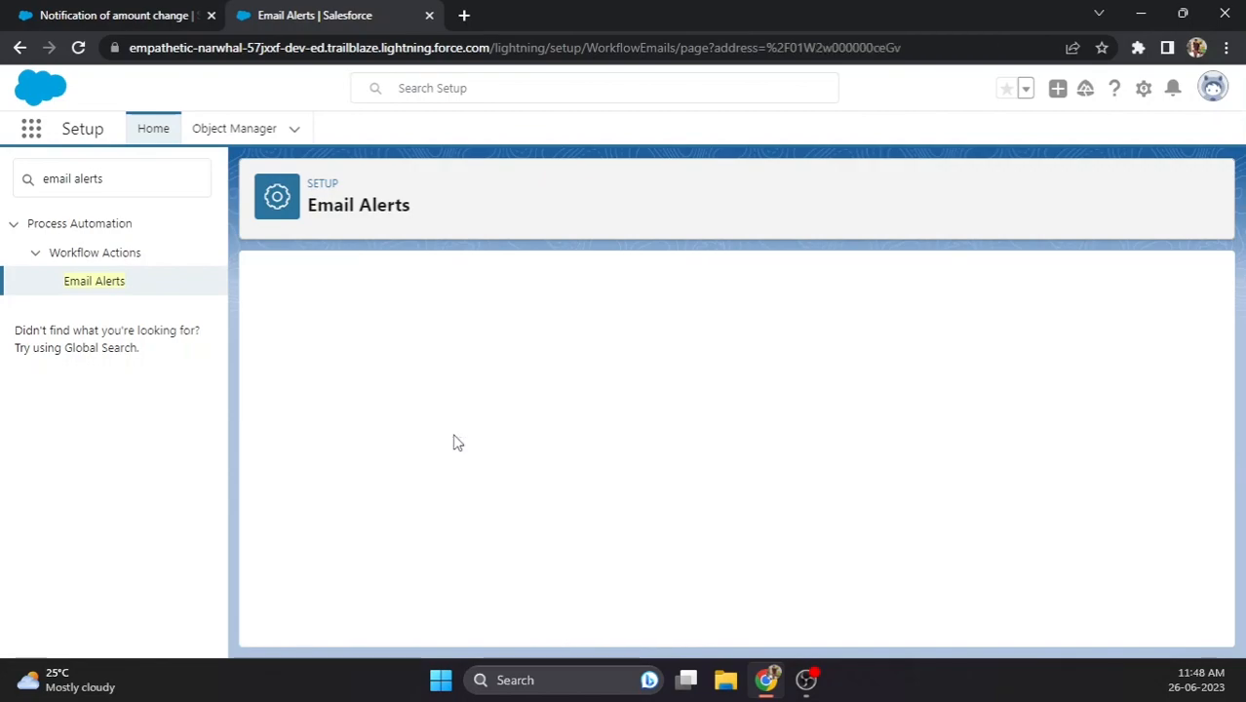
# - In Object Manager, filter the objects with Quick Find 'opp' to show Opportunity
pyautogui.scroll(-1, 614, 458)
pyautogui.scroll(1, 617, 470)
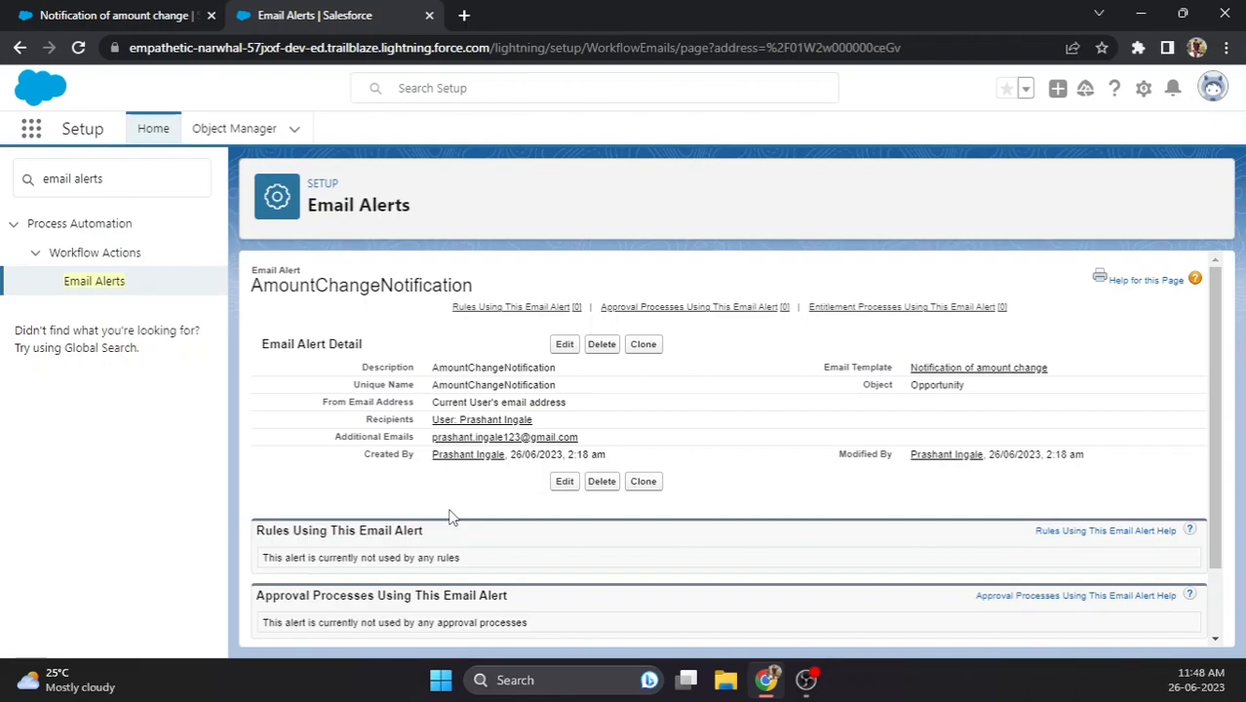
pyautogui.click(255, 138)
pyautogui.click(884, 192)
pyautogui.write('opp')
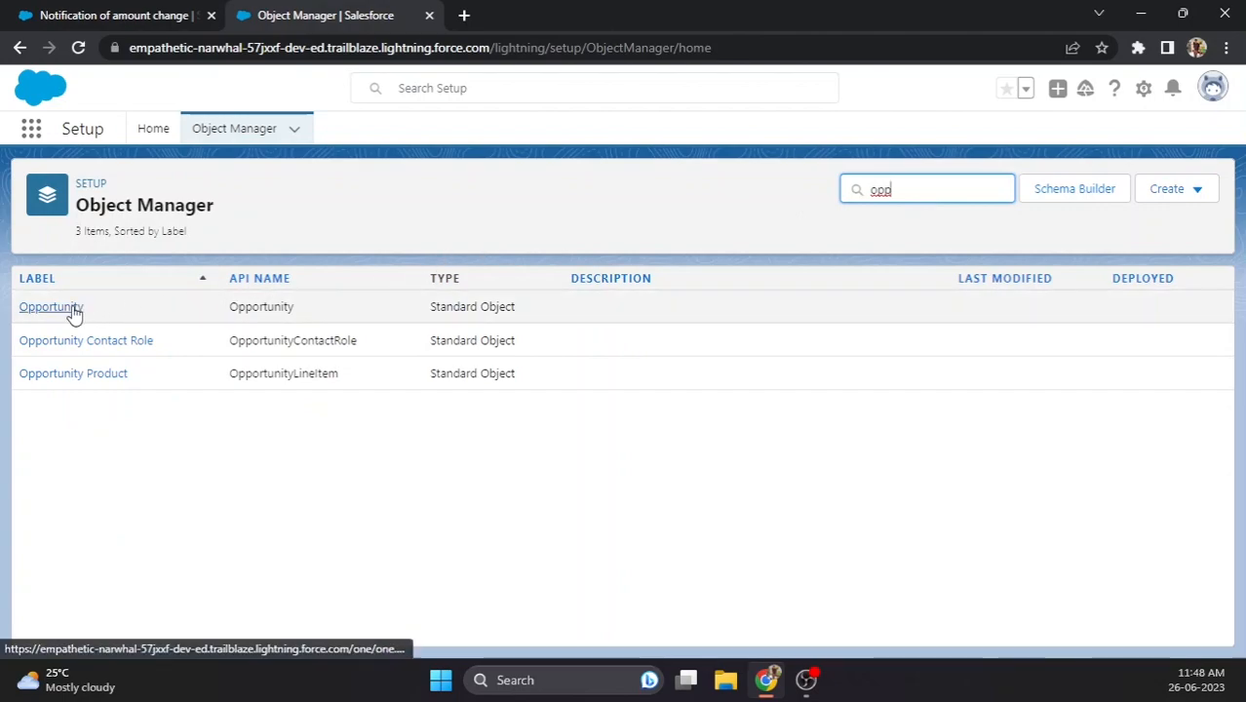
# - From the Opportunity object's Flow Triggers page, launch a new flow in Flow Builder
pyautogui.click(72, 307)
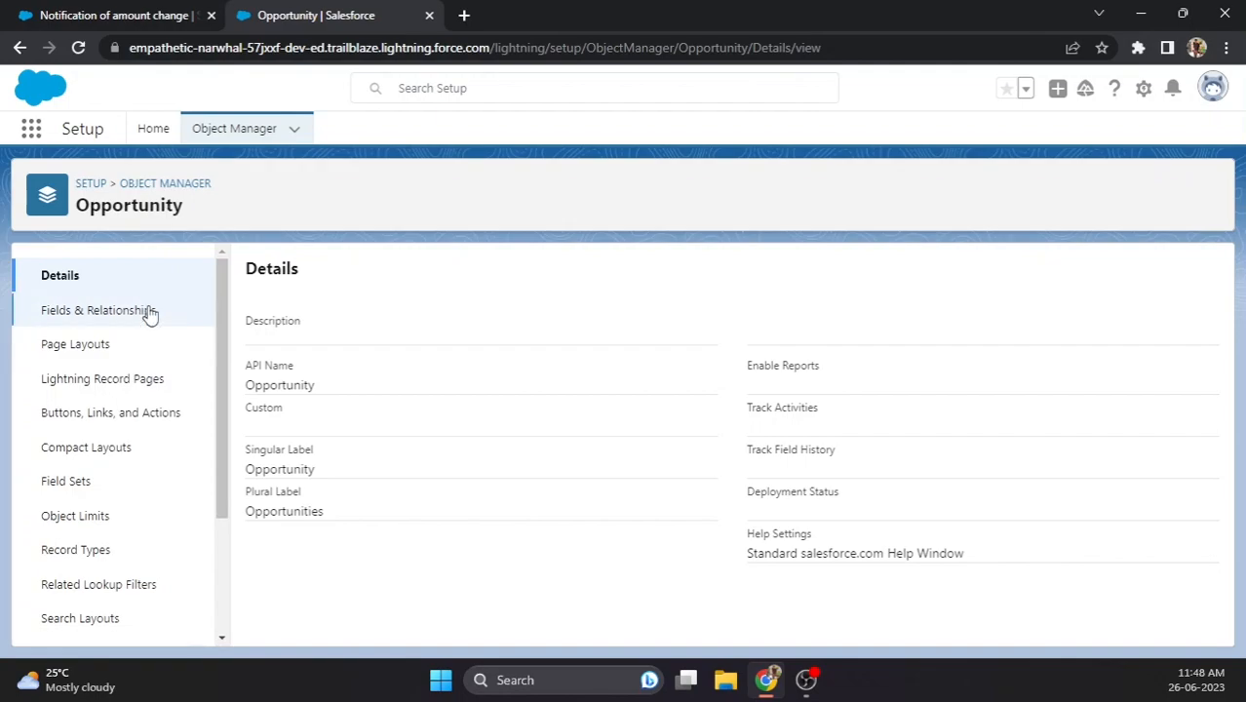
pyautogui.scroll(-3, 117, 437)
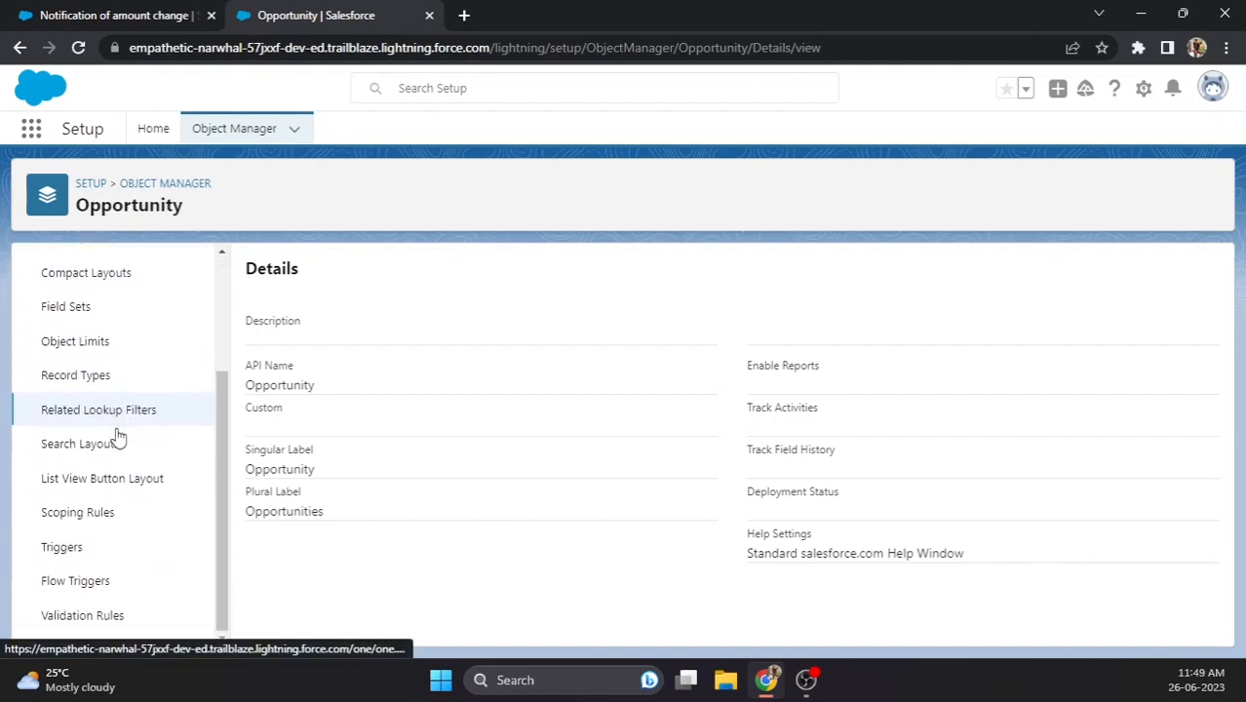
pyautogui.click(85, 592)
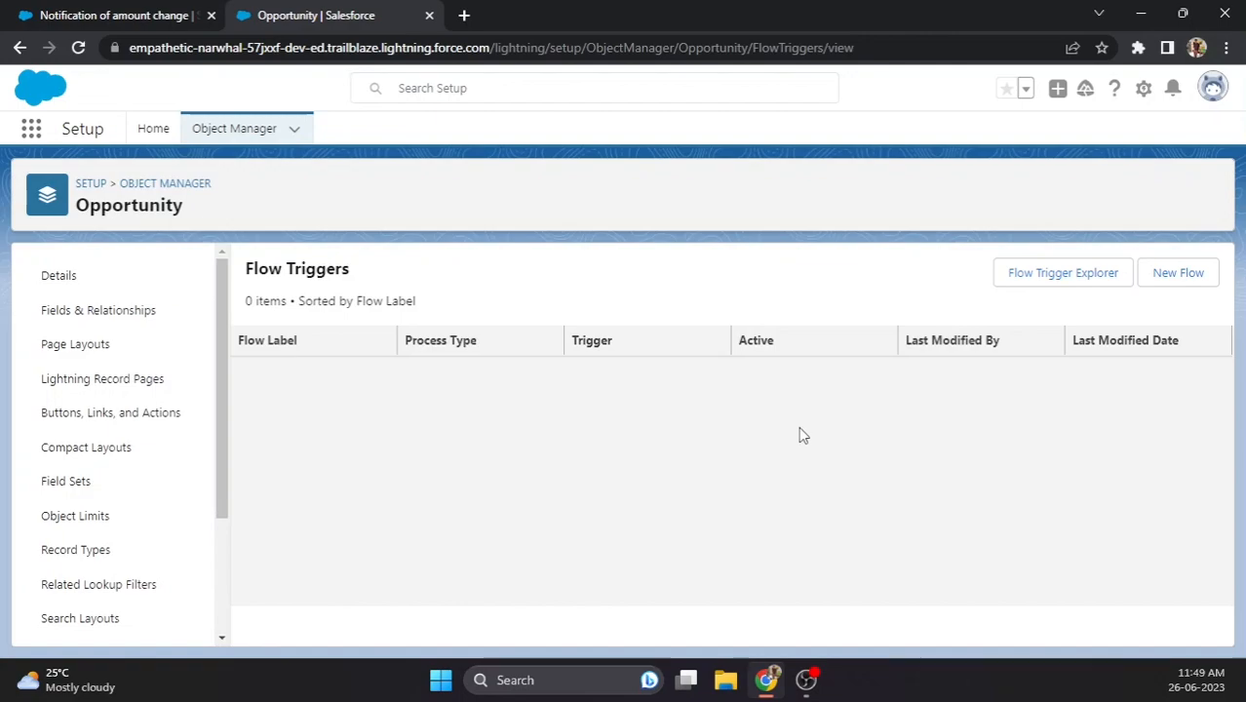
pyautogui.click(1176, 273)
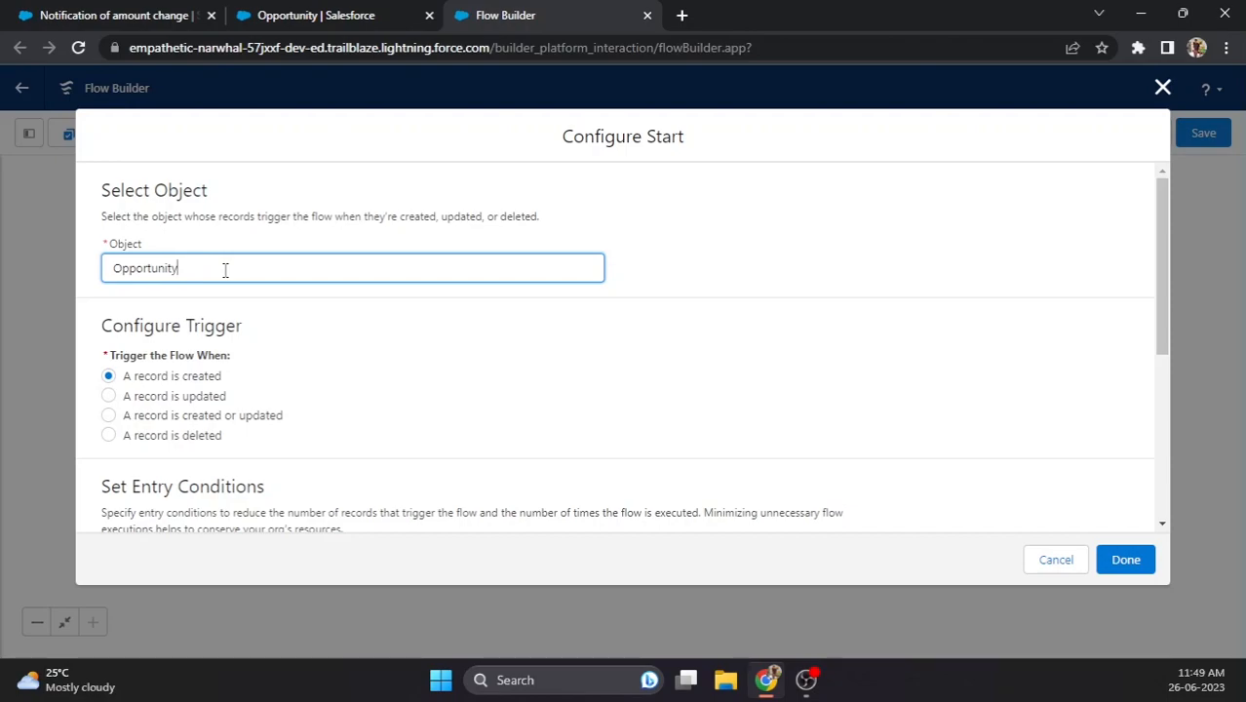
# - Set the flow to trigger when an Opportunity record is created or updated
pyautogui.scroll(-1, 225, 270)
pyautogui.scroll(1, 234, 259)
pyautogui.click(108, 419)
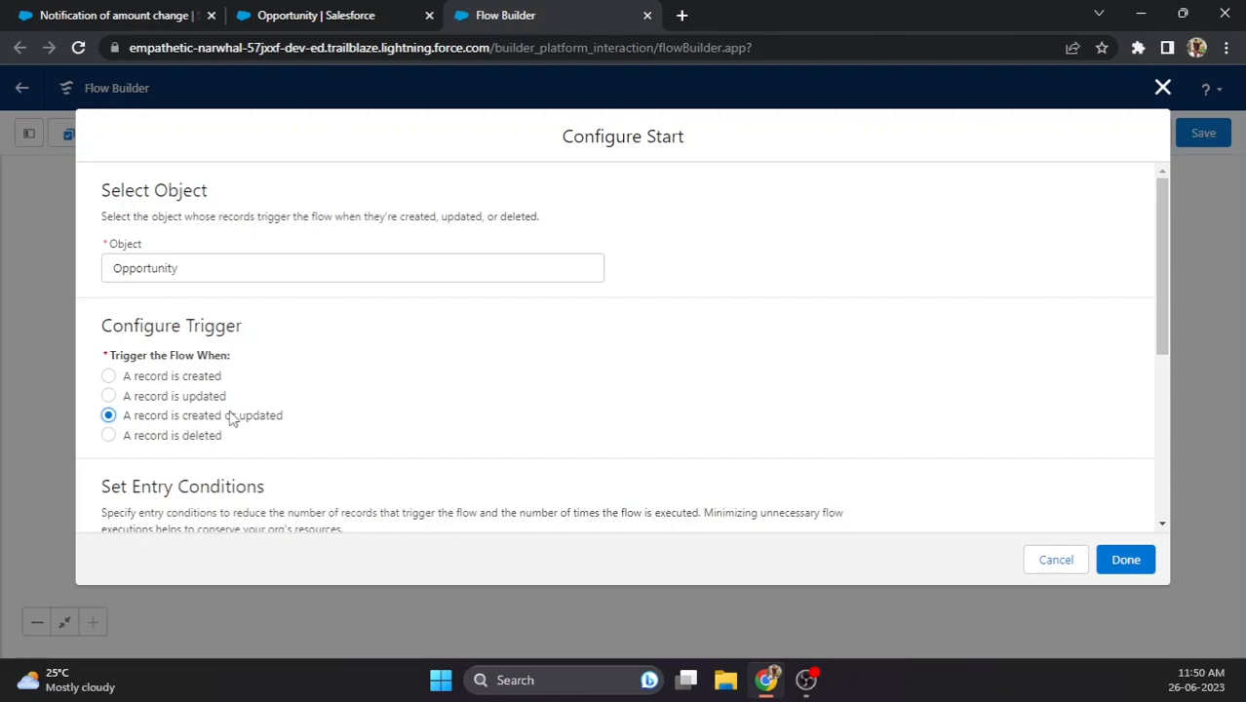
pyautogui.scroll(-3, 234, 417)
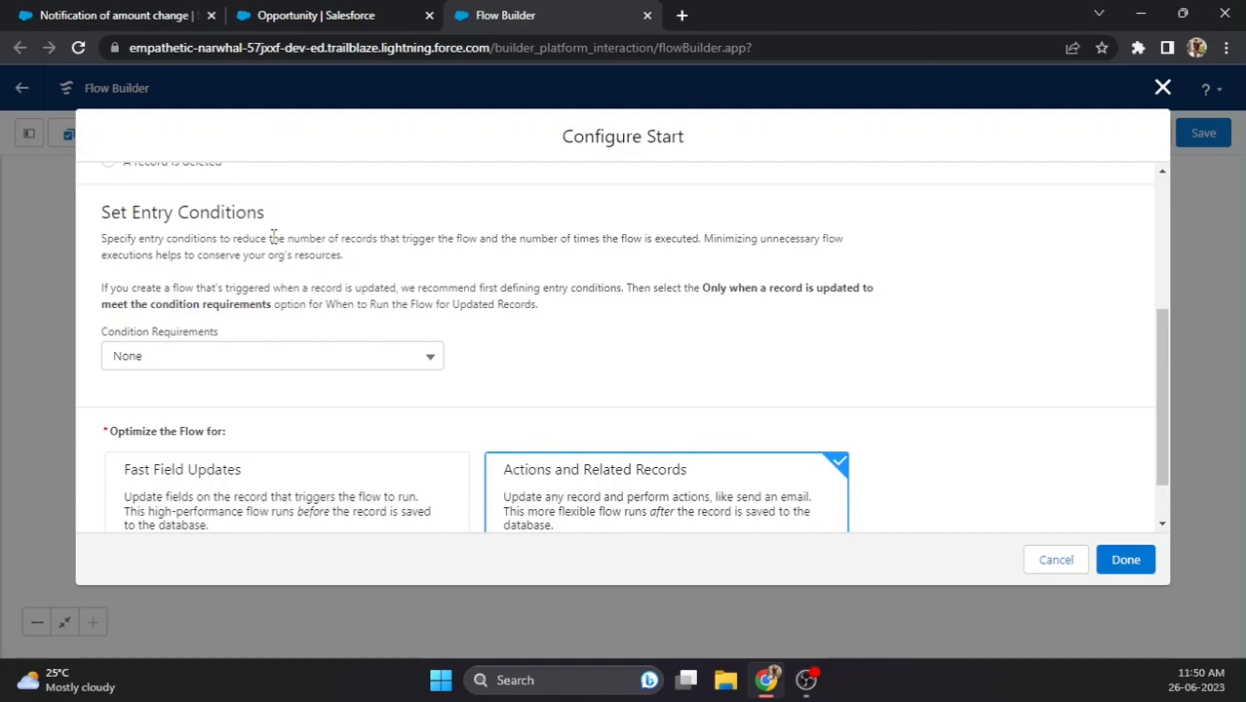
# - Set condition requirements to All Conditions Are Met (AND) and add a second condition row
pyautogui.click(230, 360)
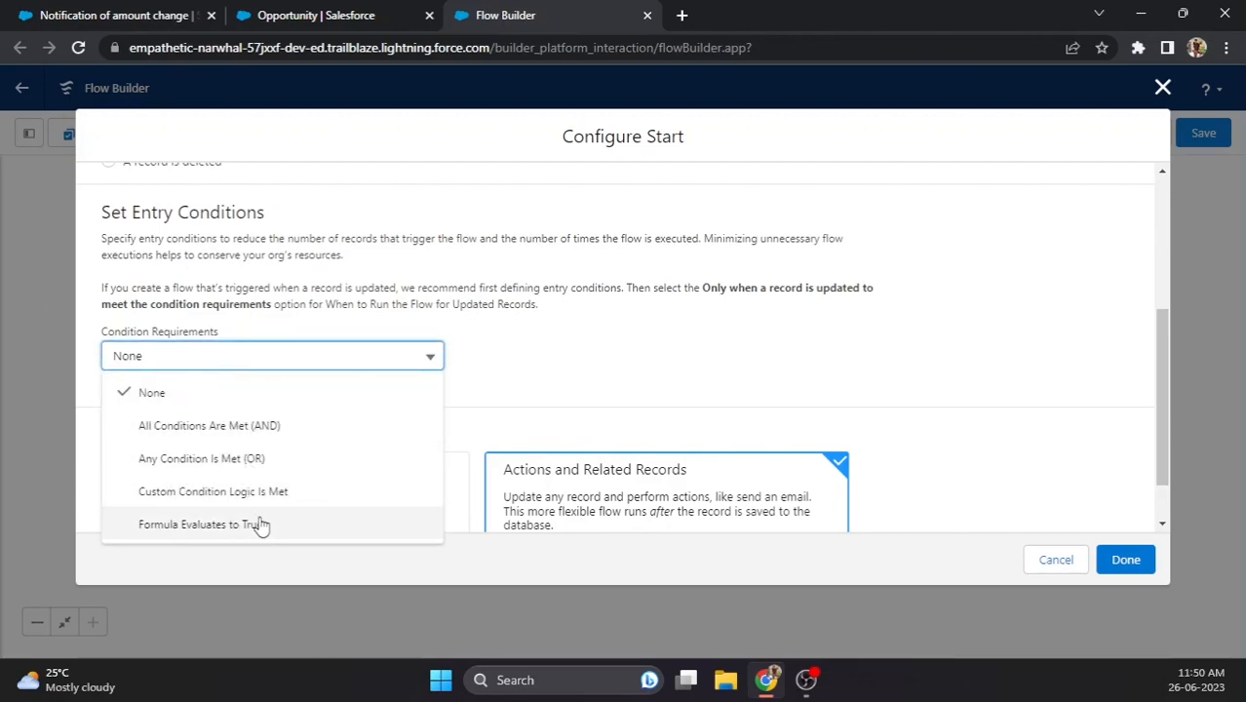
pyautogui.click(218, 426)
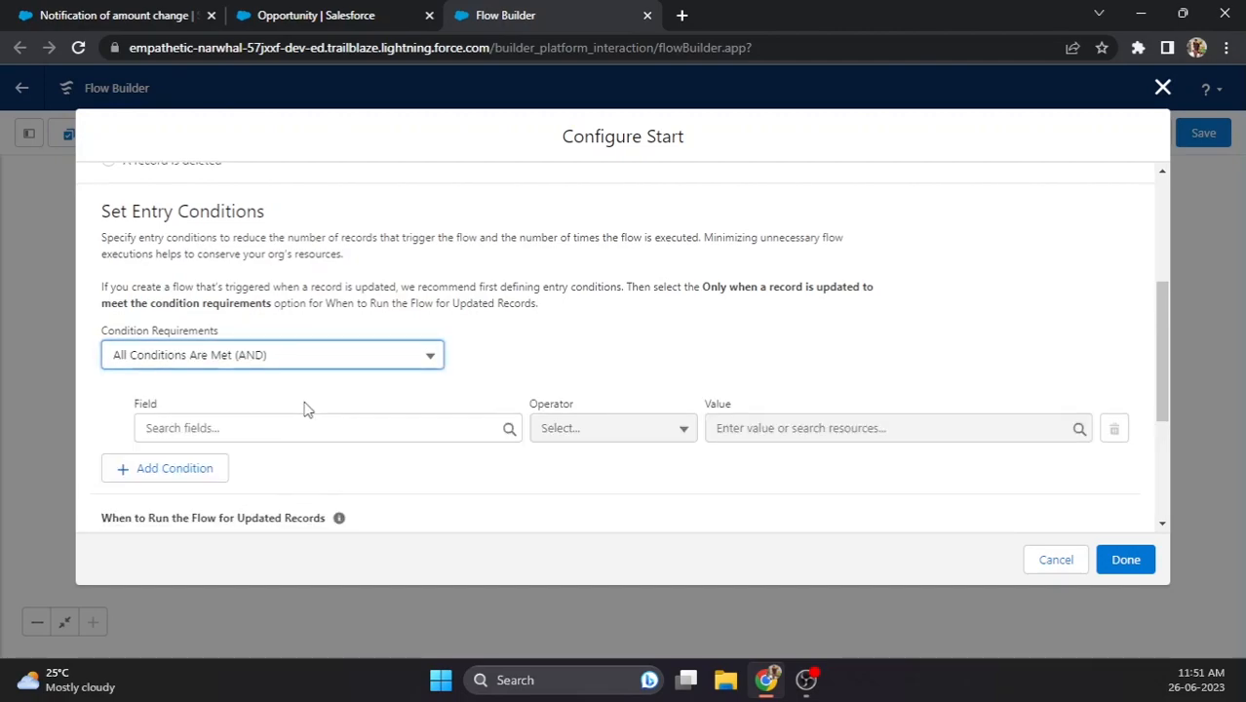
pyautogui.scroll(-1, 305, 409)
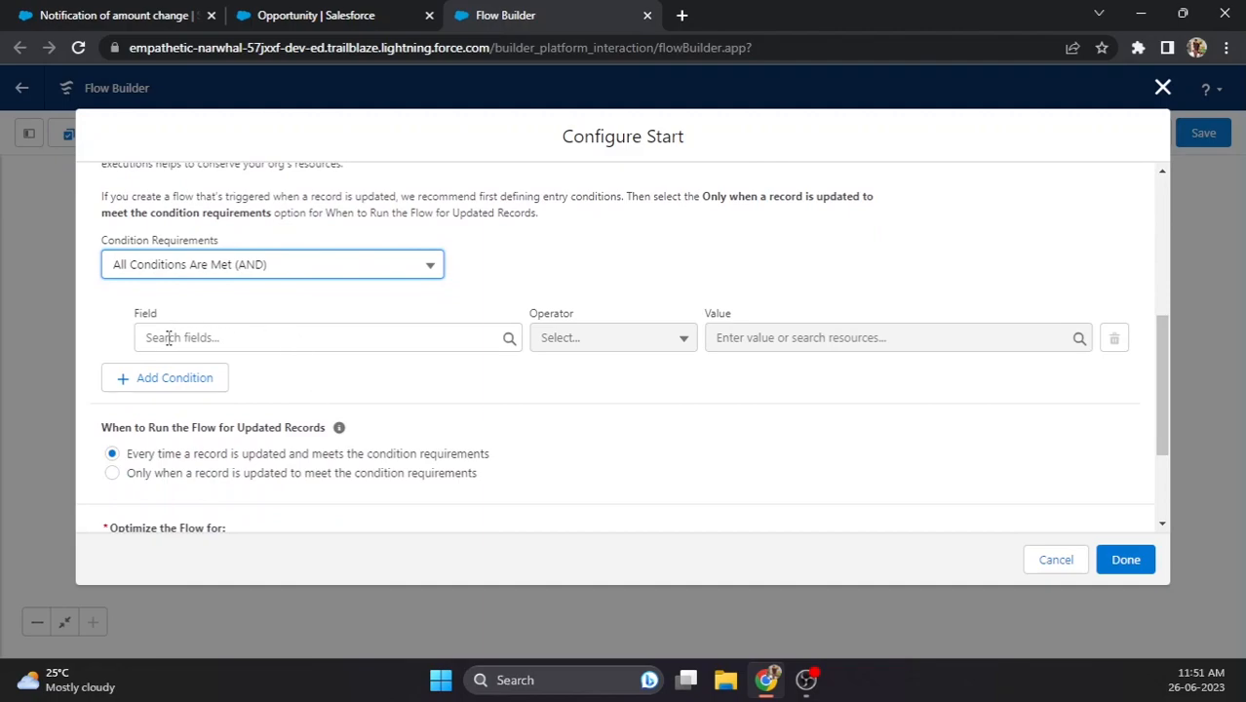
pyautogui.click(187, 377)
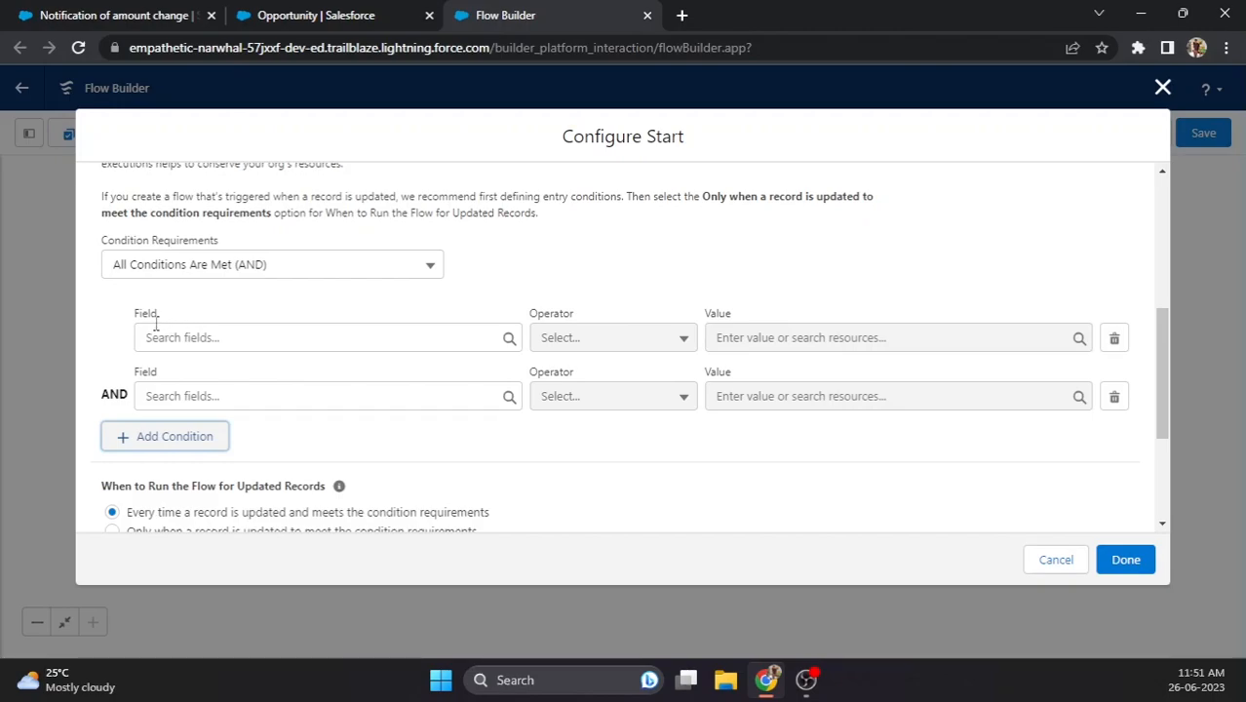
pyautogui.click(113, 394)
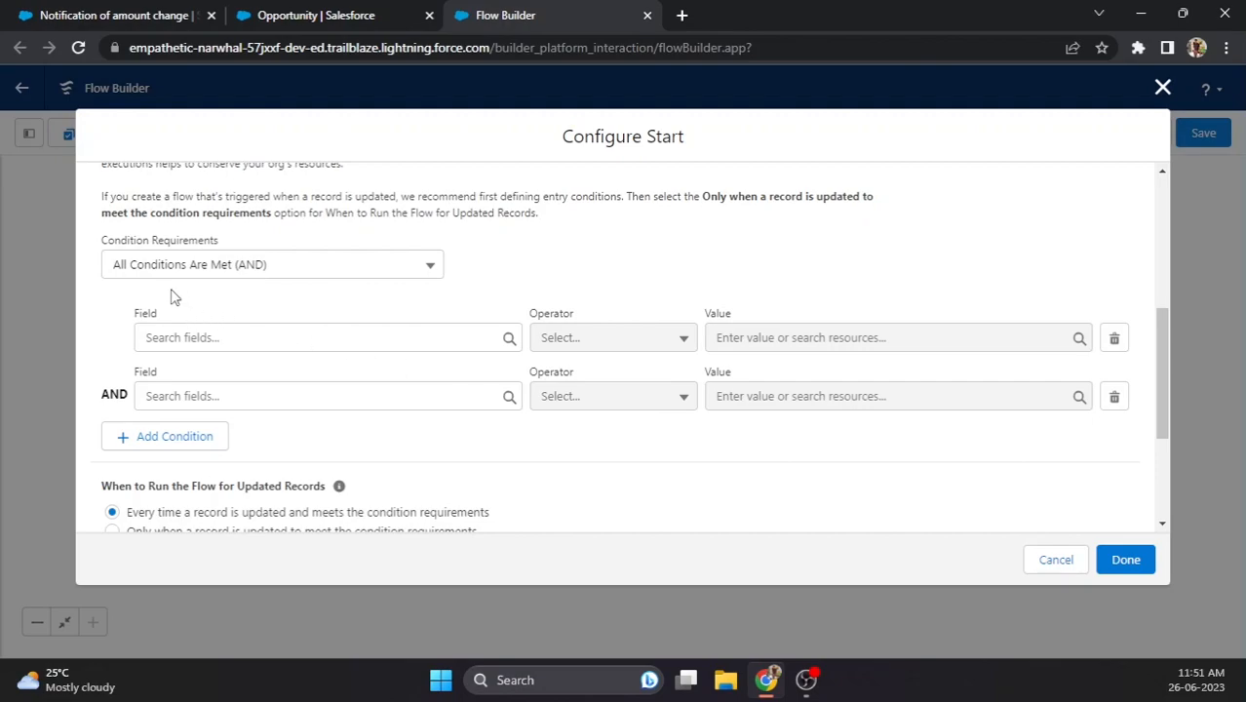
# - Try Any Condition Is Met (OR), then Custom Condition Logic with a third condition and 'AND 3'
pyautogui.click(216, 276)
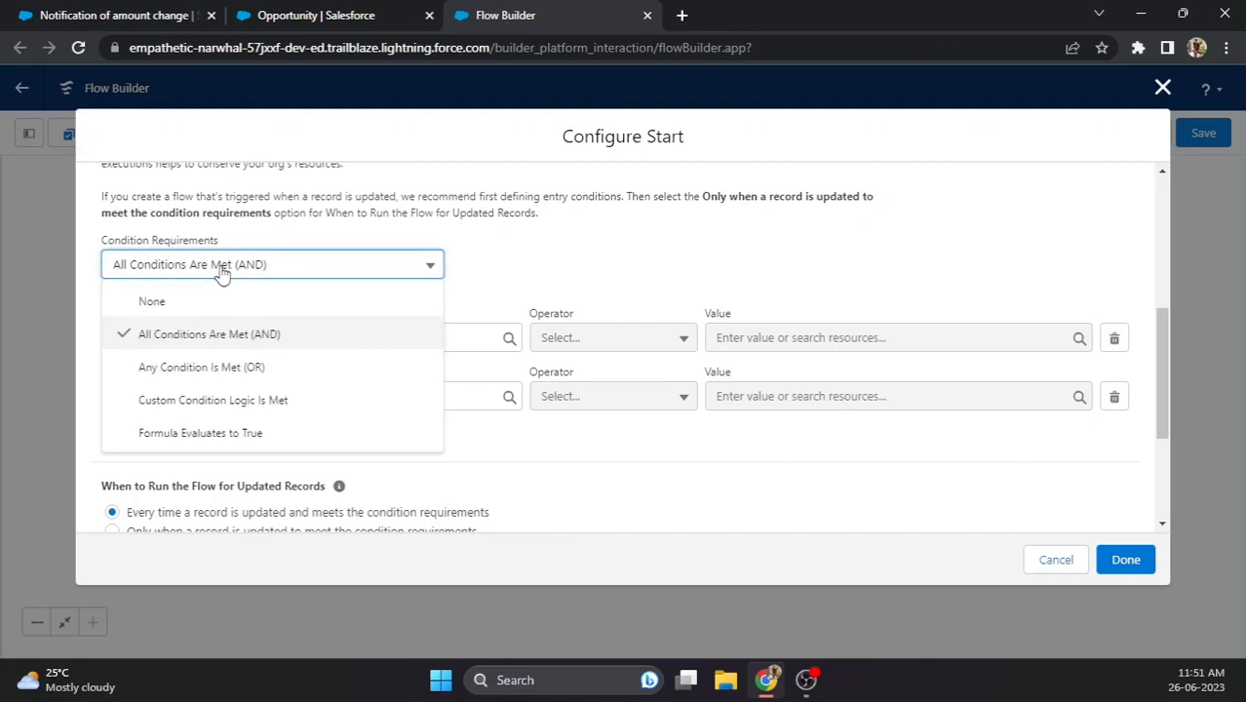
pyautogui.click(262, 365)
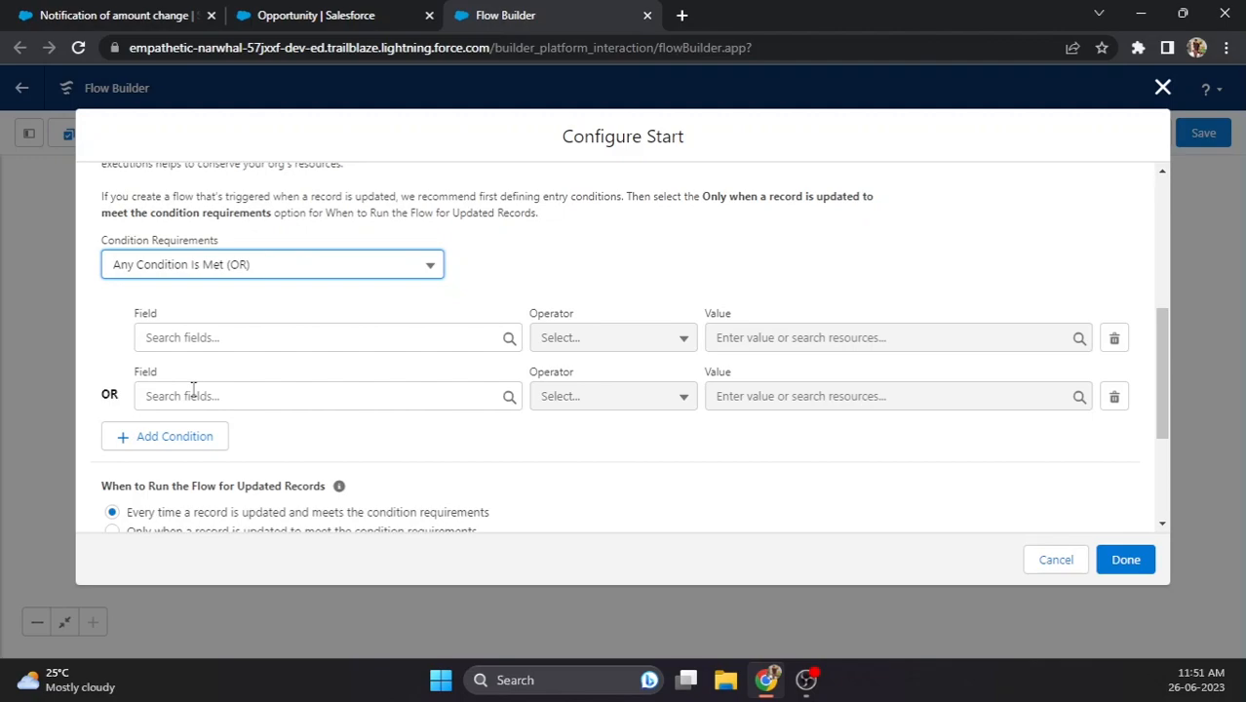
pyautogui.click(228, 269)
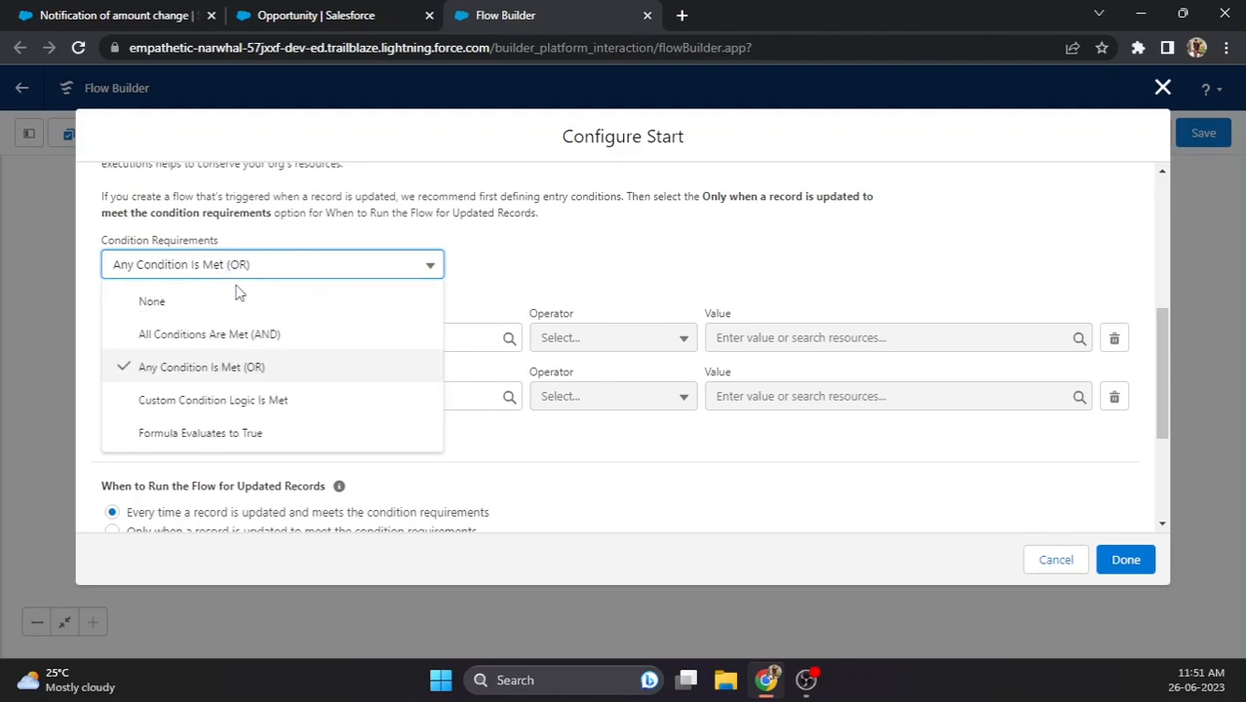
pyautogui.click(219, 408)
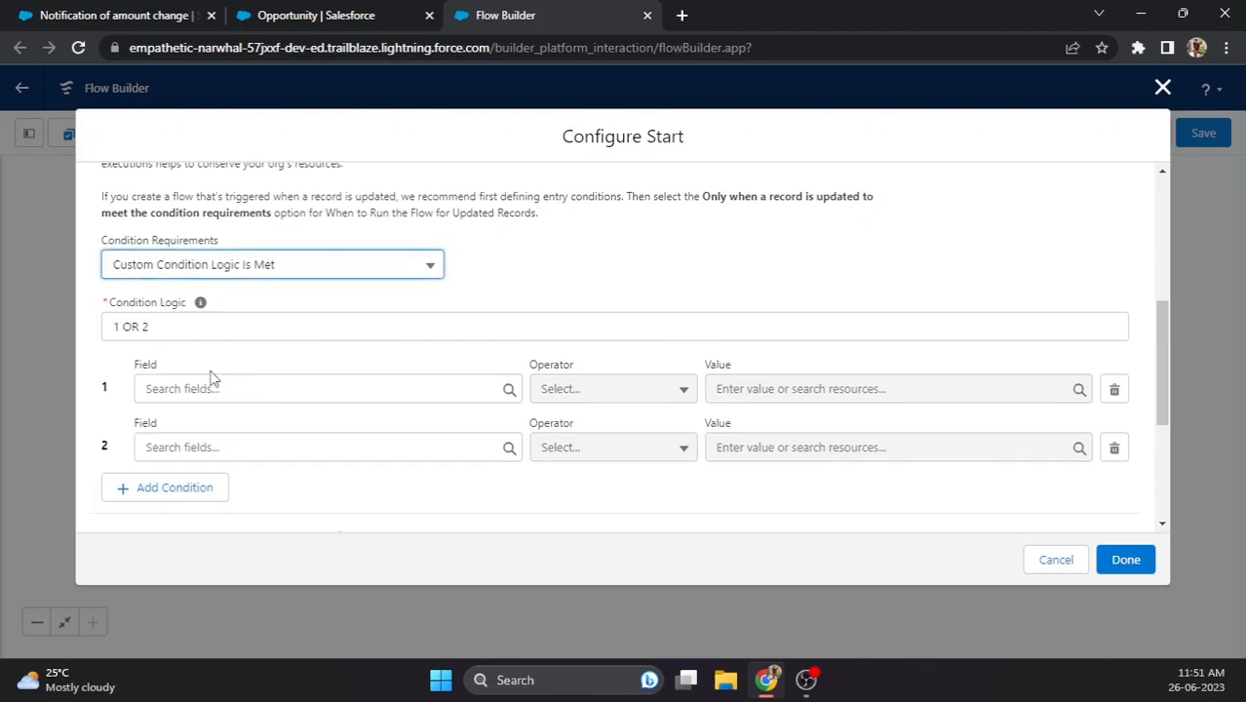
pyautogui.scroll(-1, 195, 409)
pyautogui.click(164, 396)
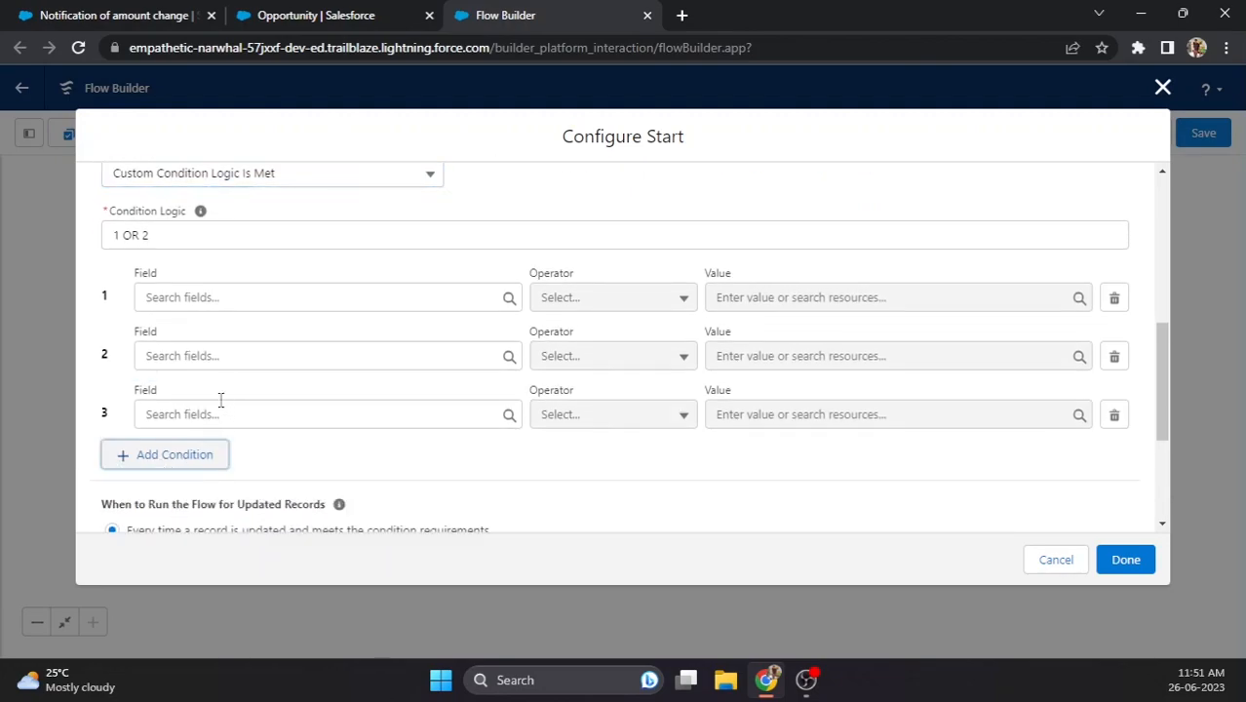
pyautogui.click(168, 238)
pyautogui.write('A')
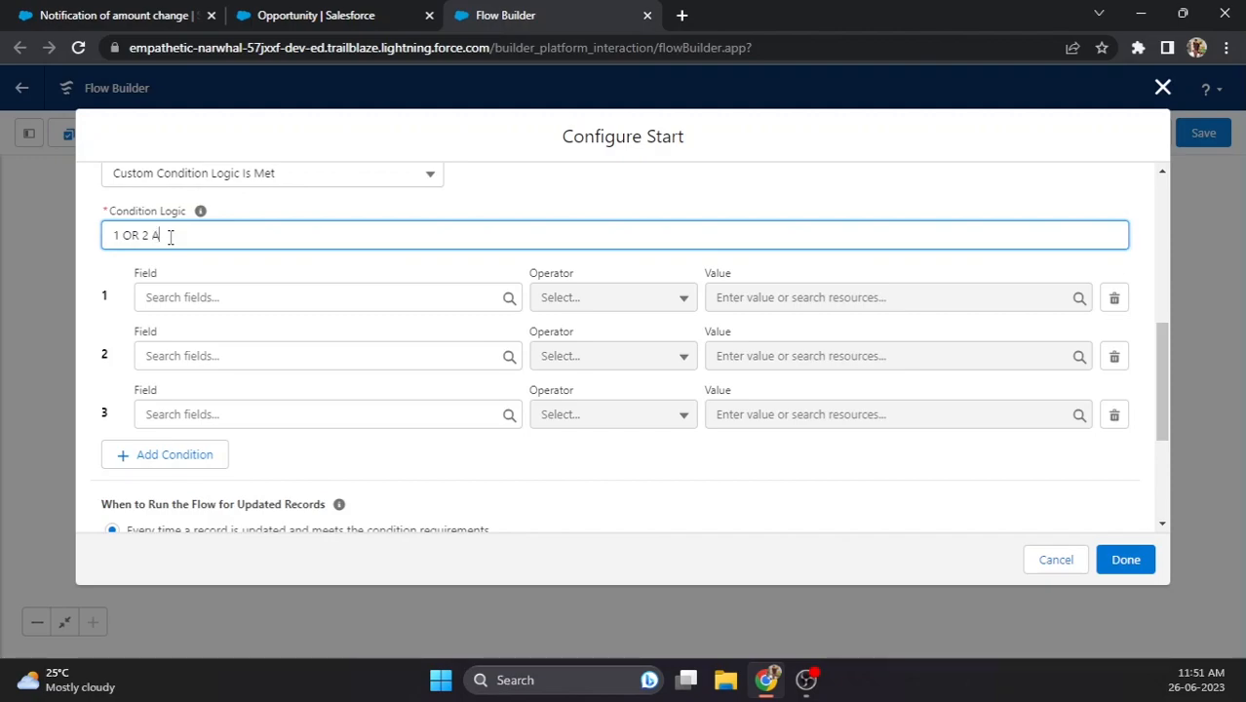
pyautogui.write('ND 3')
pyautogui.scroll(2, 200, 402)
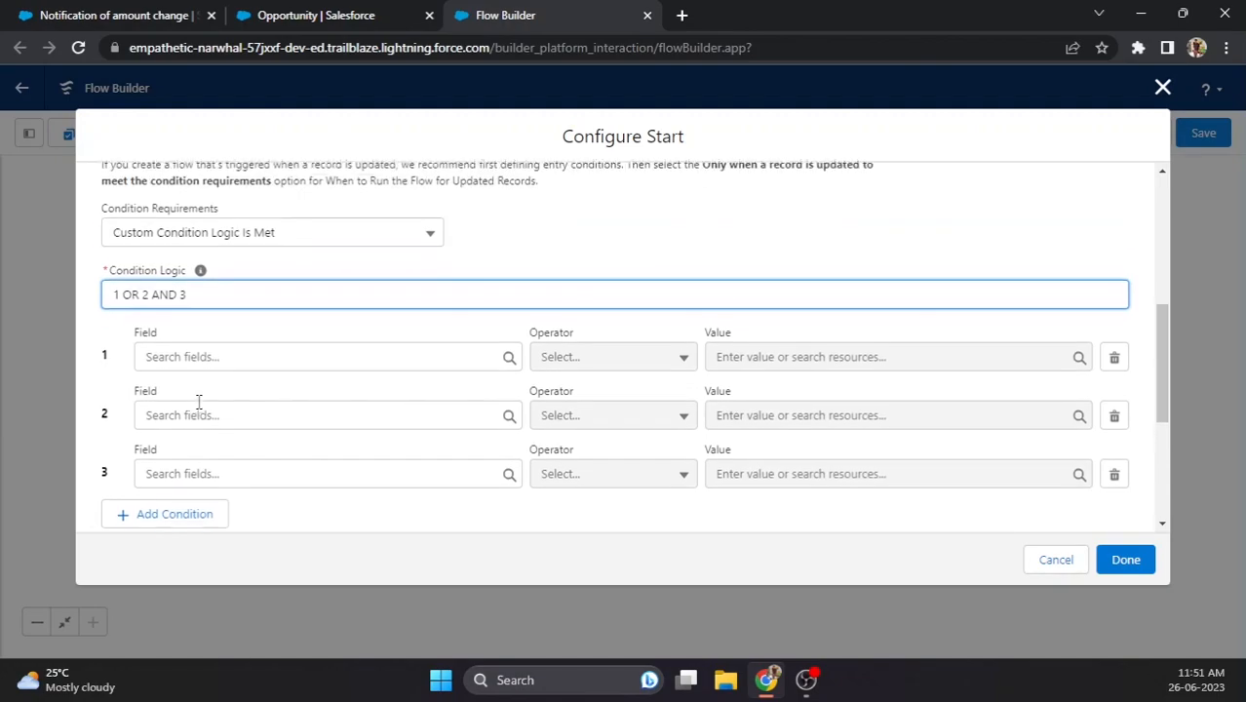
# - Try the Formula requirement, then switch back to All Conditions Are Met (AND)
pyautogui.click(250, 264)
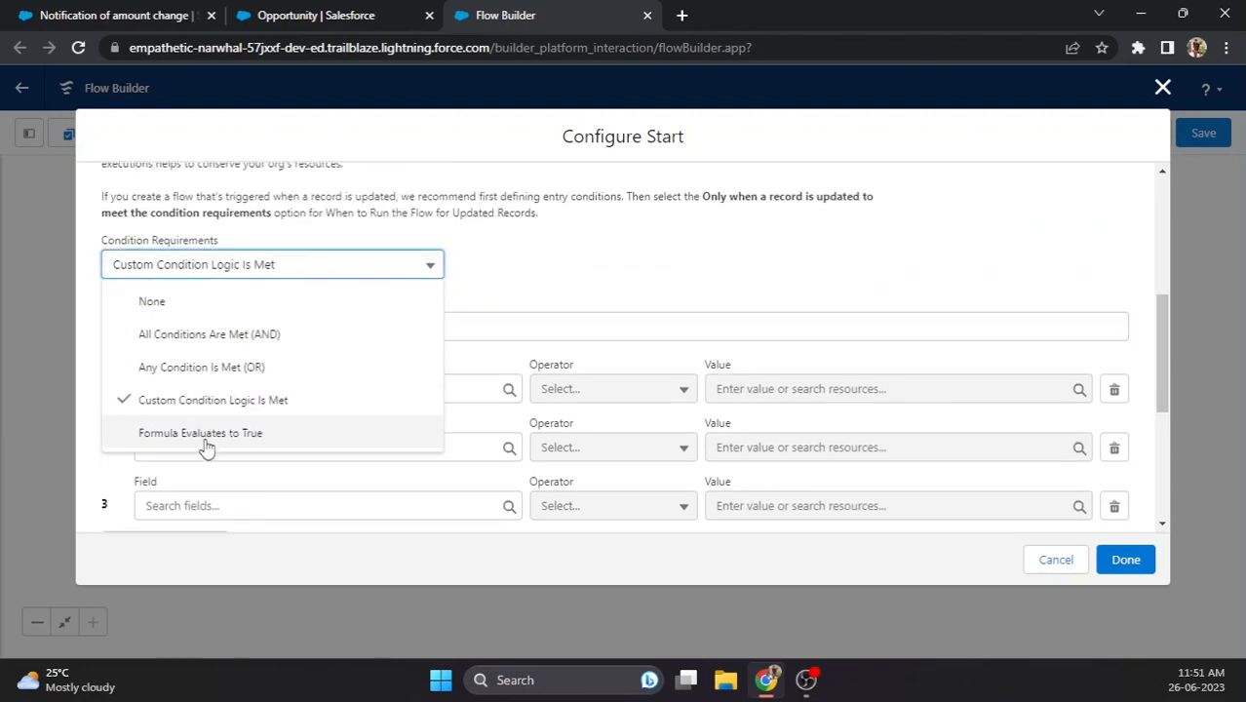
pyautogui.click(170, 444)
pyautogui.click(258, 402)
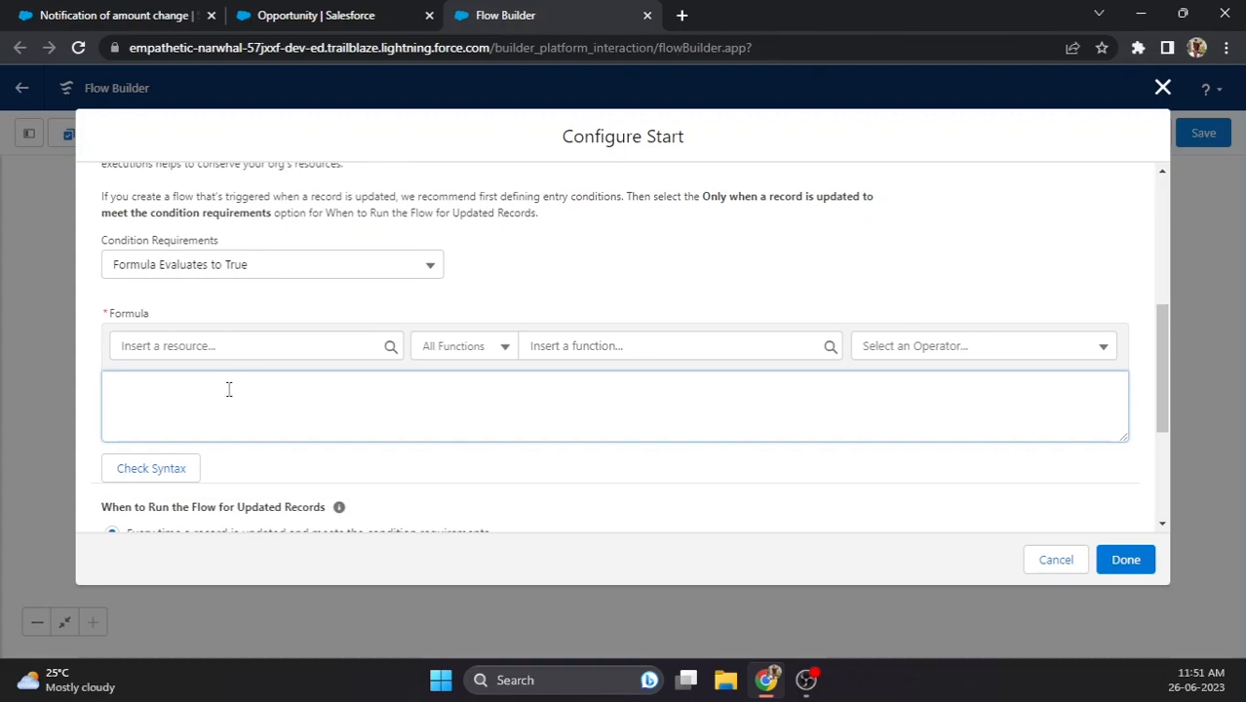
pyautogui.click(221, 277)
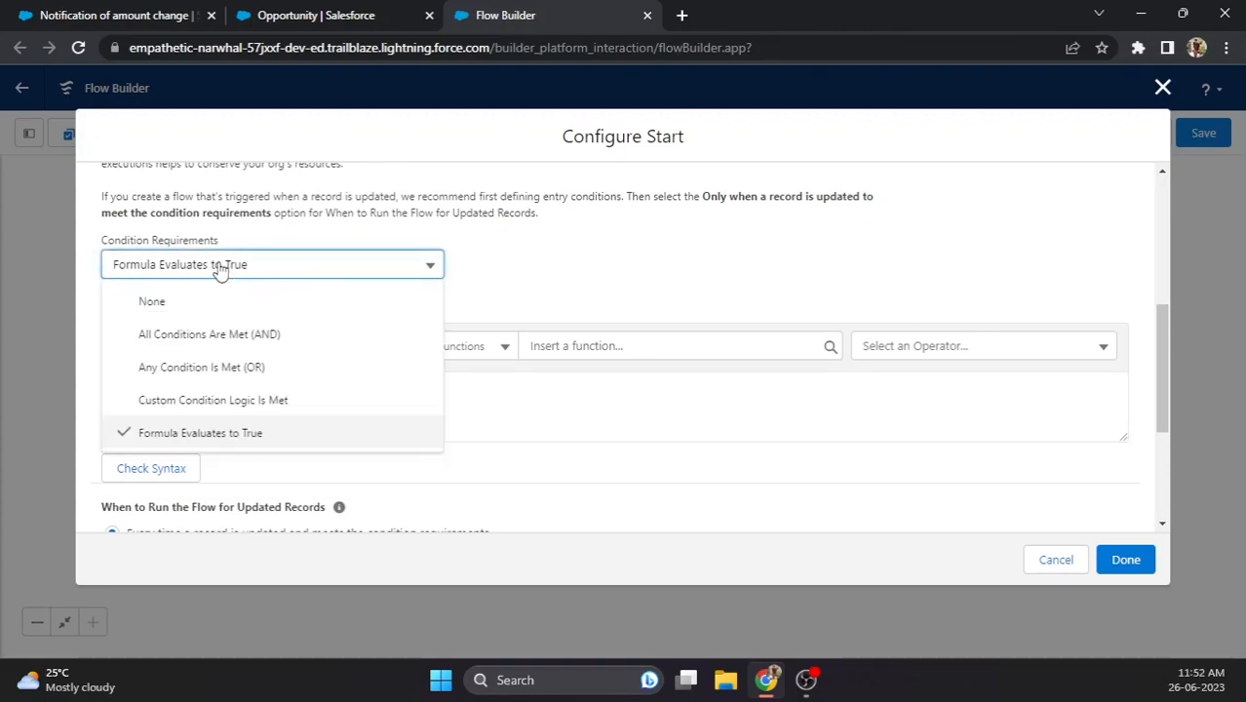
pyautogui.click(252, 336)
pyautogui.click(463, 295)
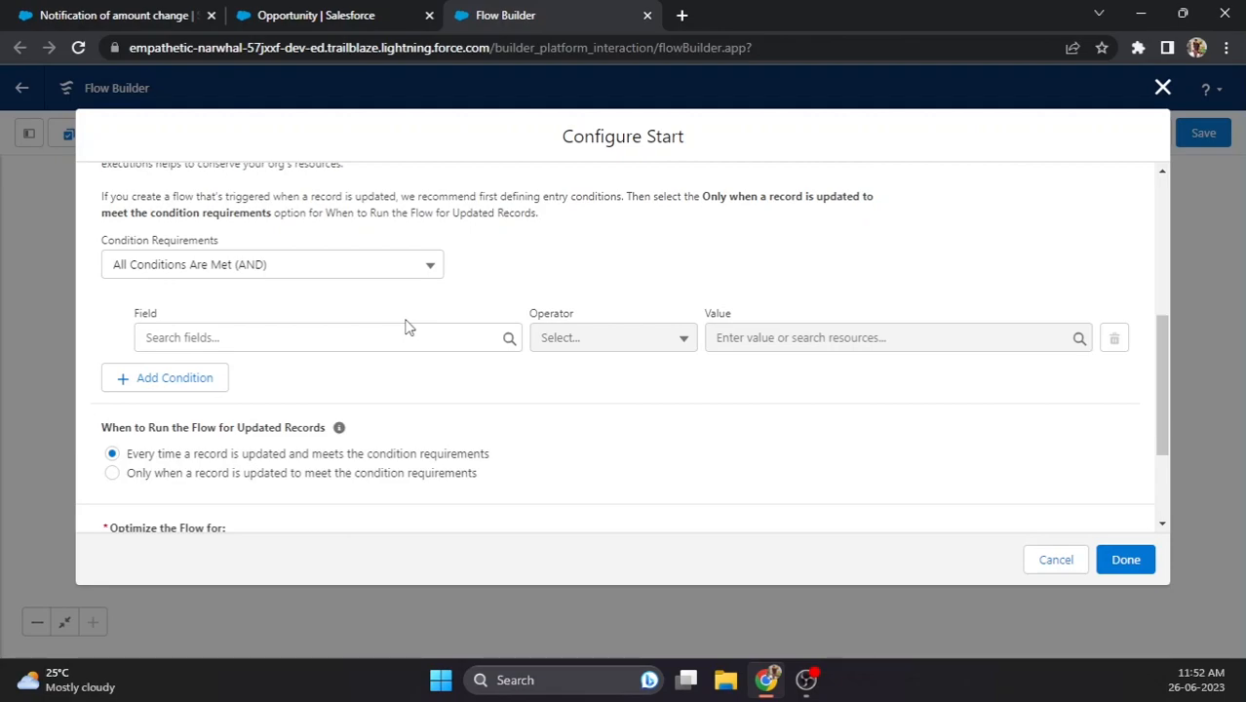
# - Set the entry condition row to Amount, Greater Than or Equal, value 100
pyautogui.click(376, 337)
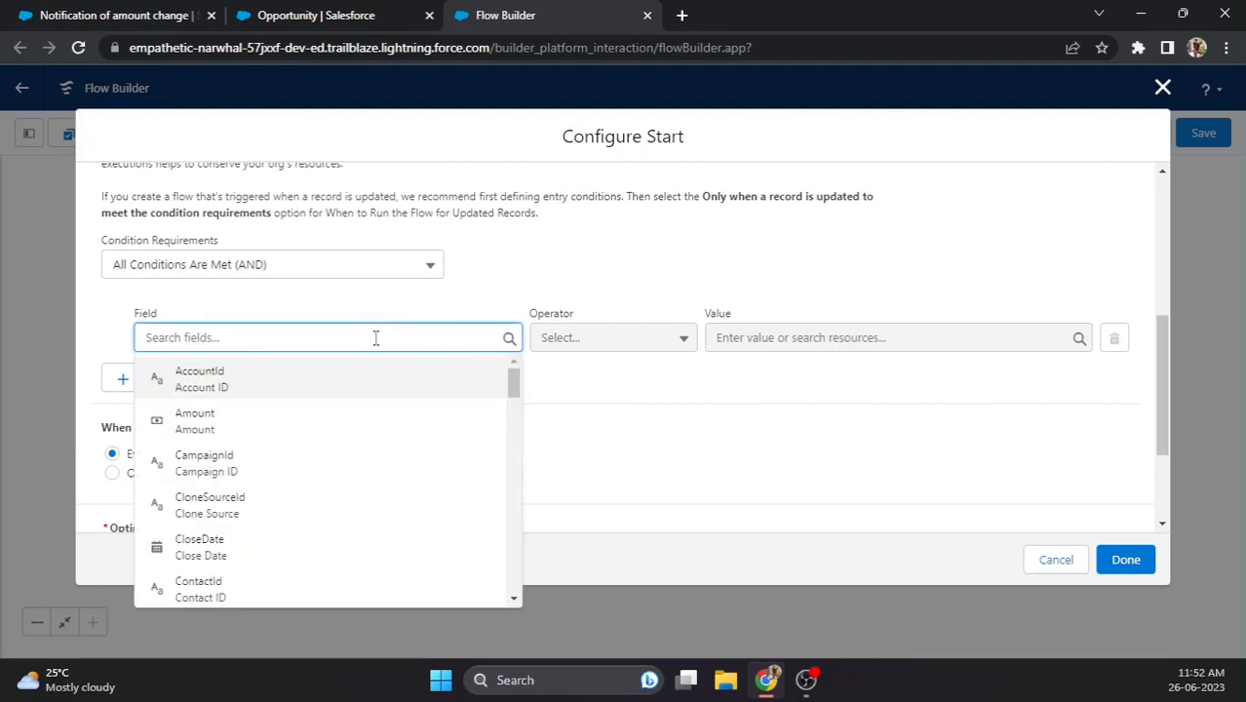
pyautogui.click(230, 426)
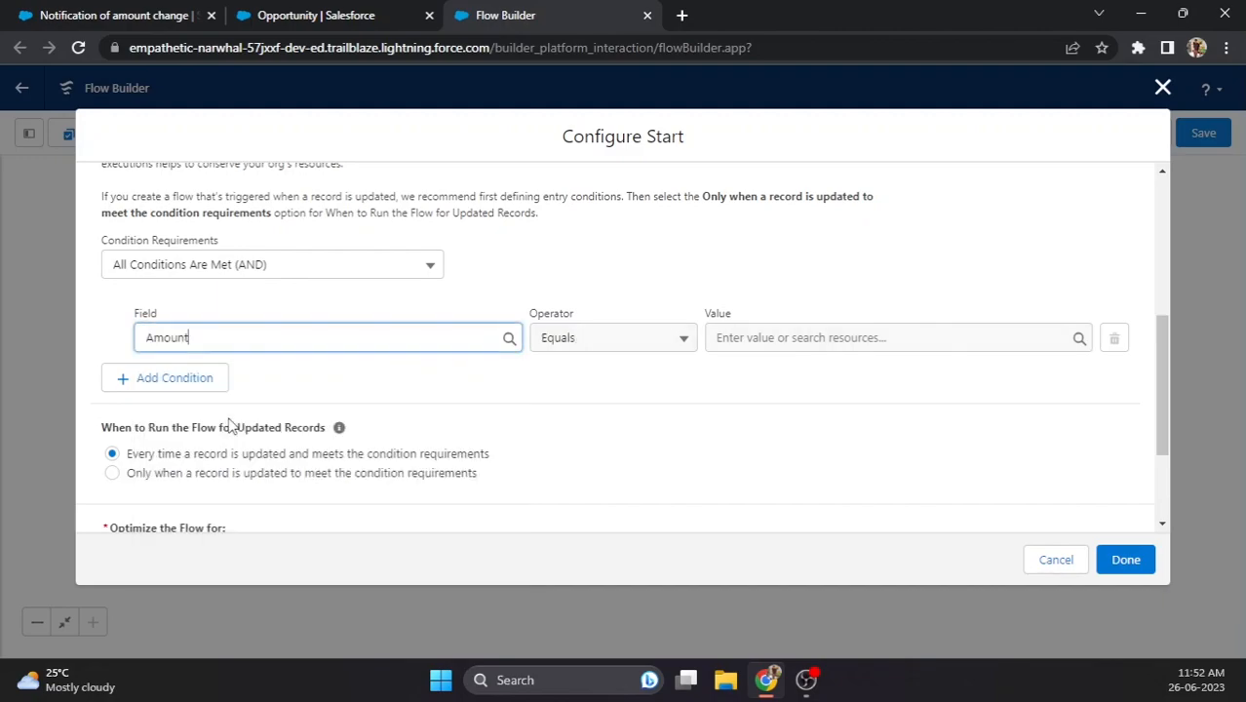
pyautogui.click(593, 348)
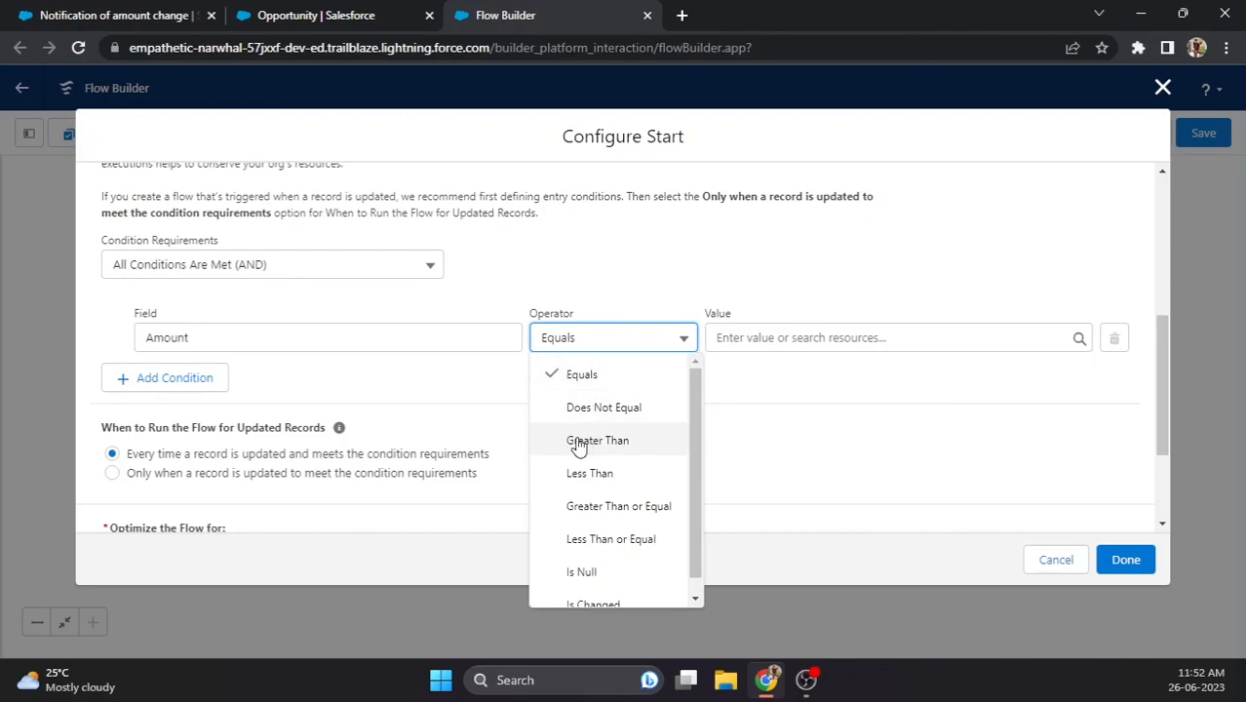
pyautogui.click(614, 506)
pyautogui.click(750, 336)
pyautogui.write('100')
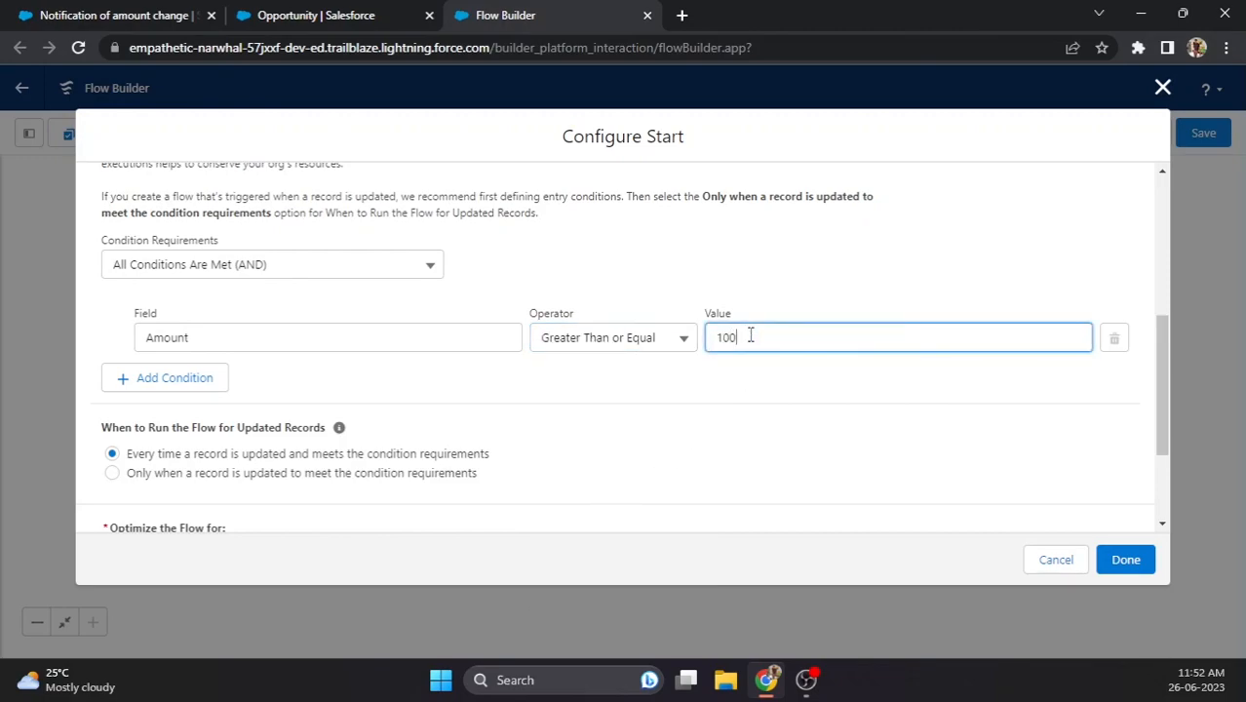
pyautogui.click(698, 371)
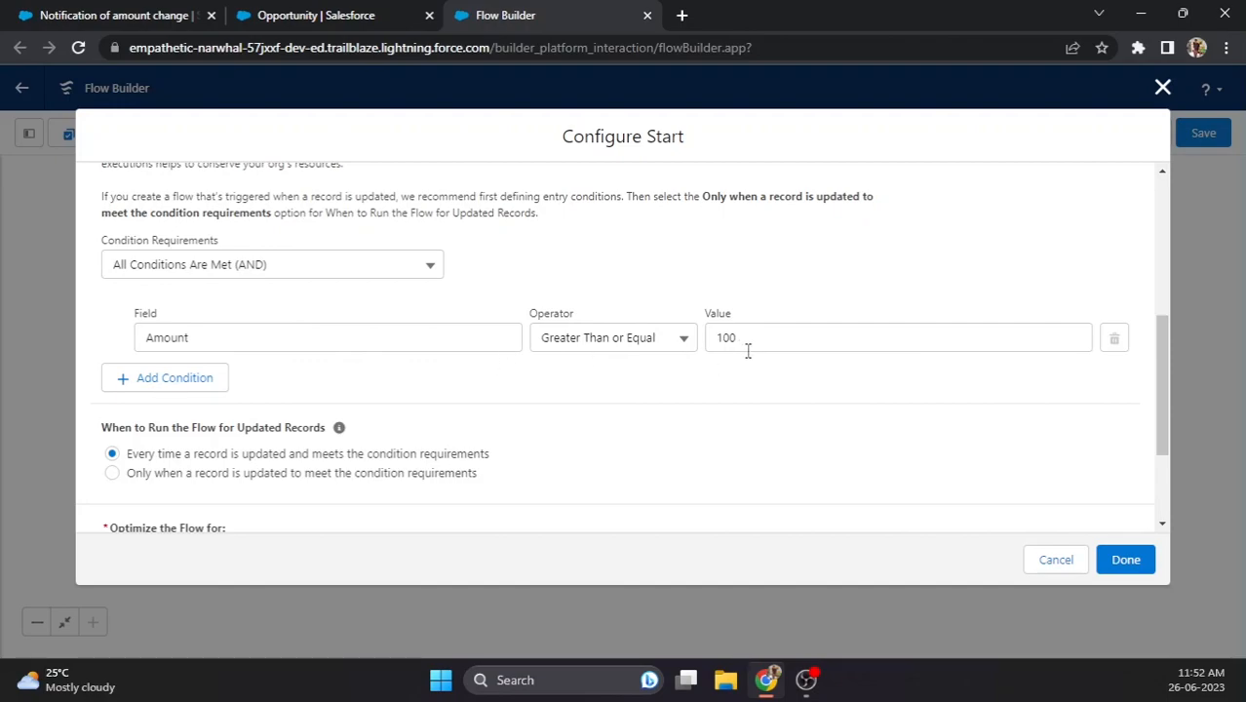
# - Choose 'Only when a record is updated to meet the condition requirements', keeping Actions and Related Records
pyautogui.scroll(-1, 449, 406)
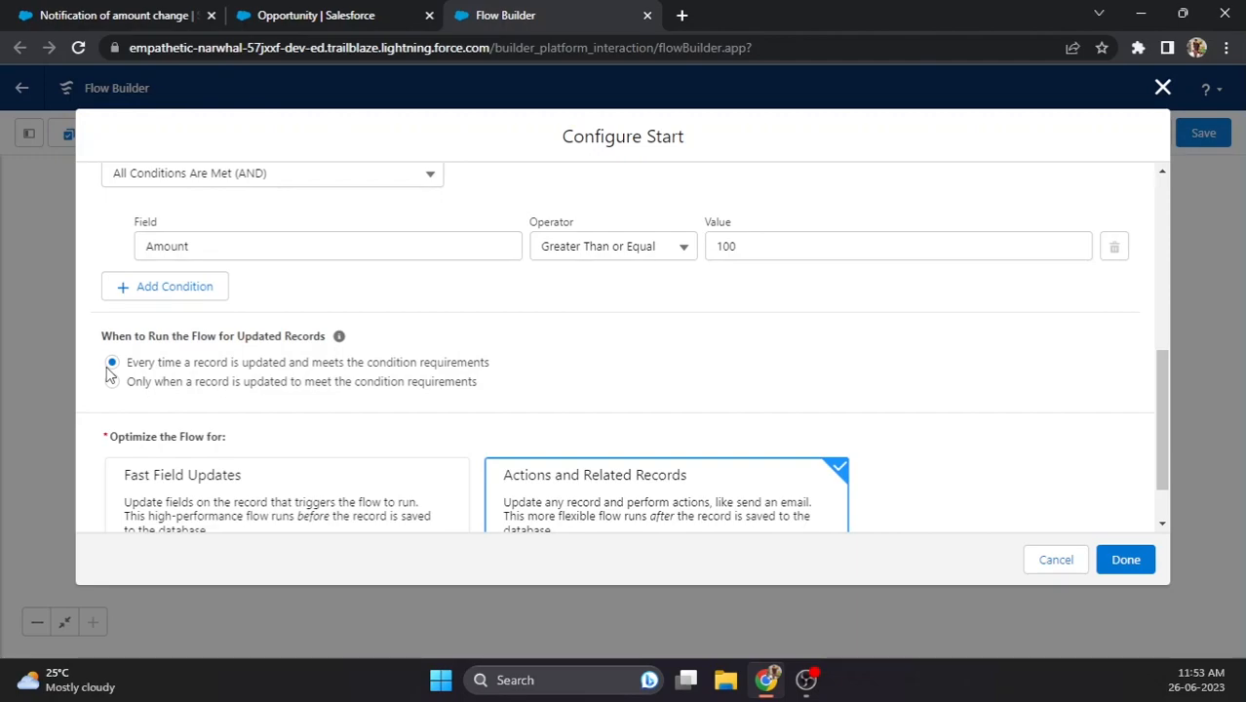
pyautogui.click(112, 382)
pyautogui.scroll(-2, 112, 390)
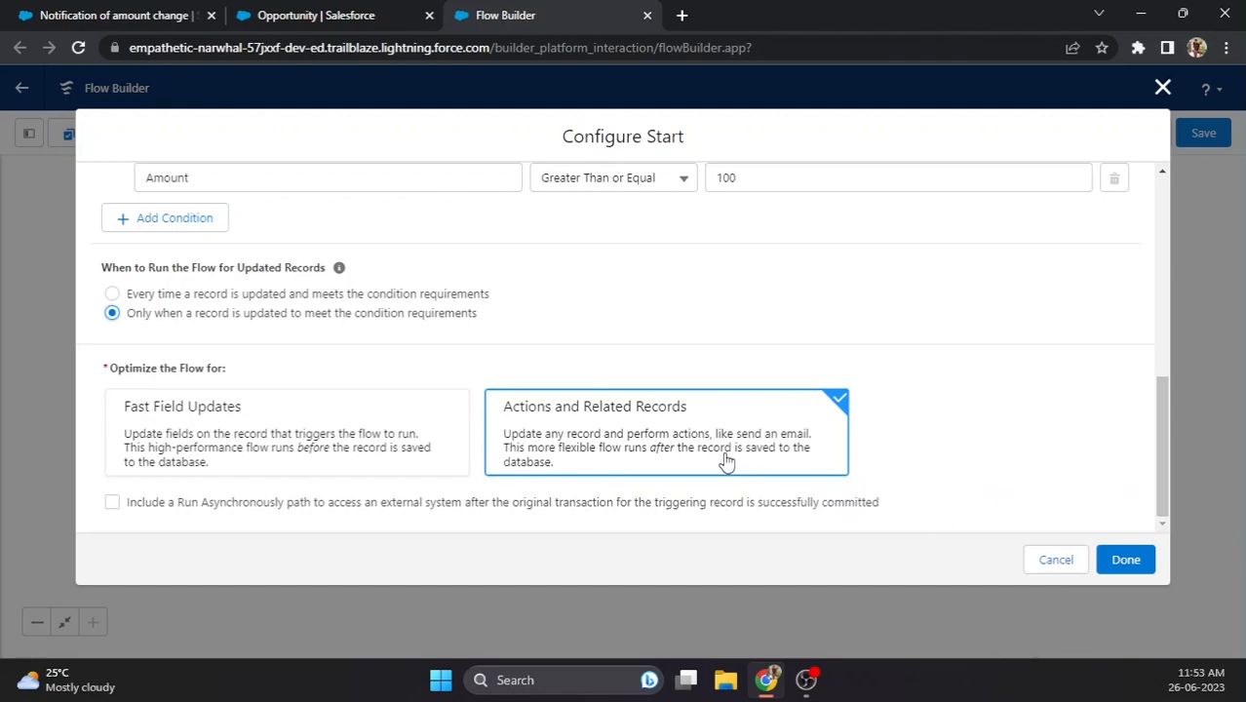
# - Finish the start setup, then add a Send Email Alert action using AmountChangeNotification
pyautogui.click(1125, 560)
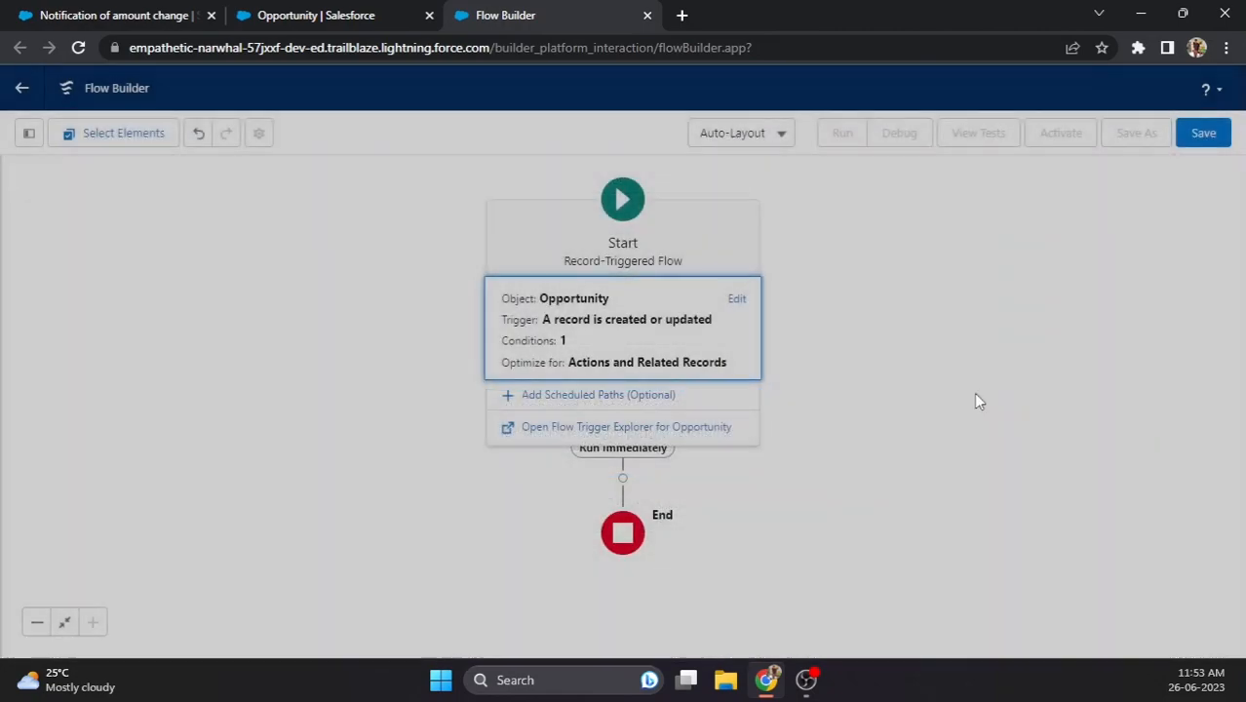
pyautogui.click(943, 344)
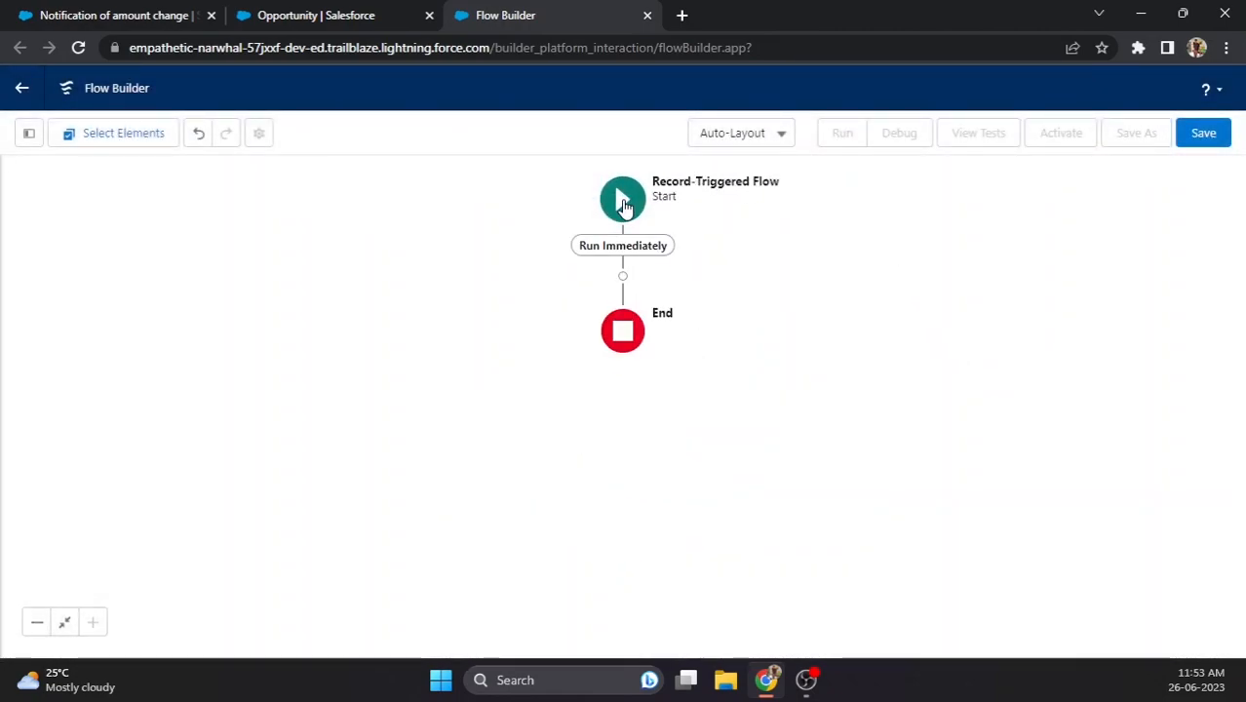
pyautogui.click(623, 276)
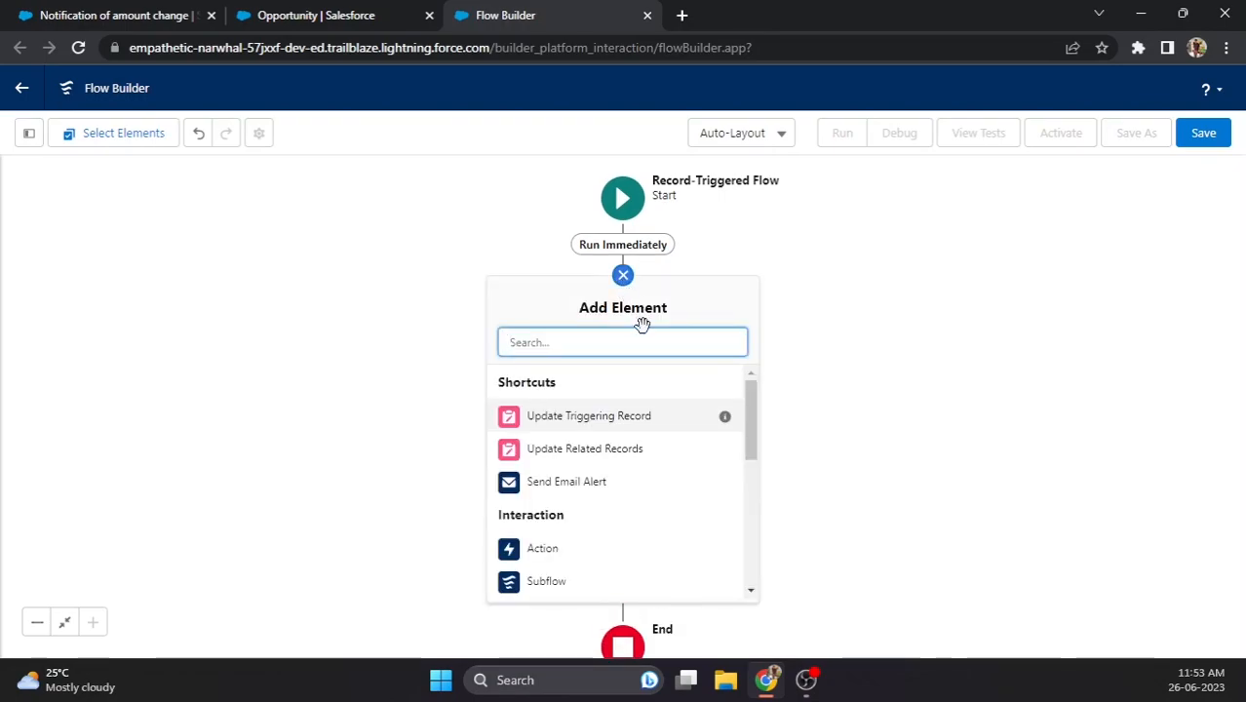
pyautogui.click(575, 487)
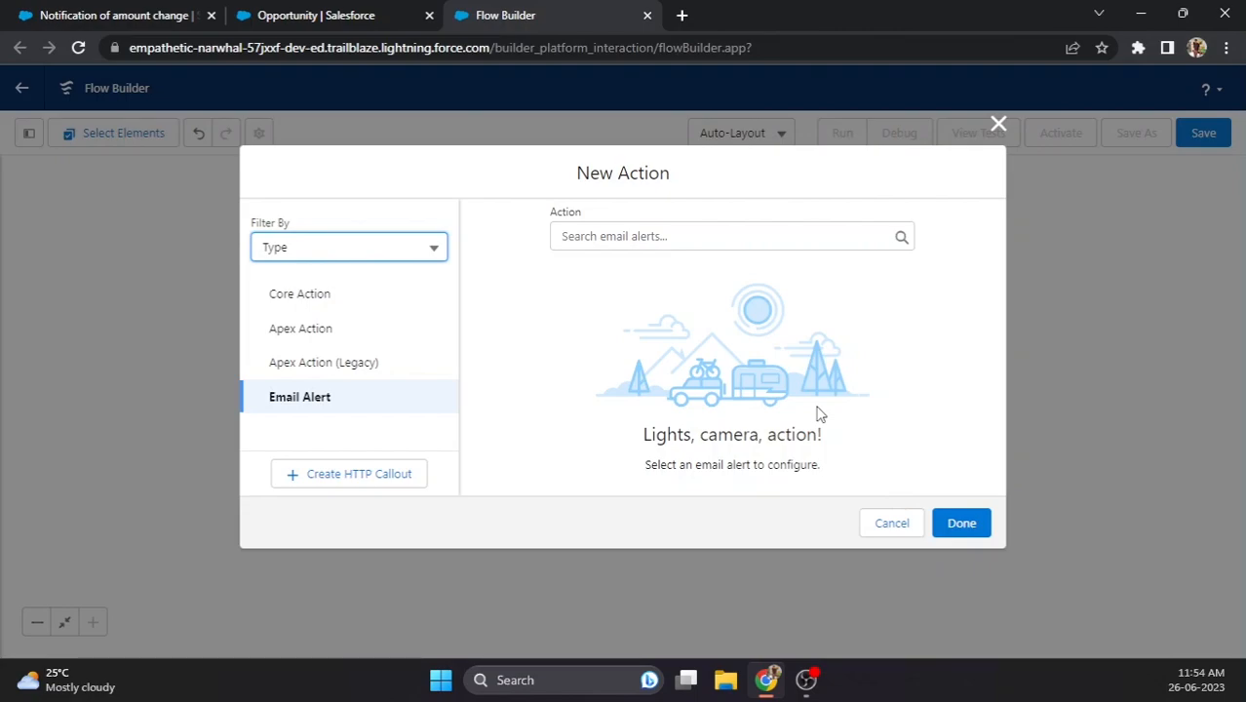
pyautogui.click(313, 402)
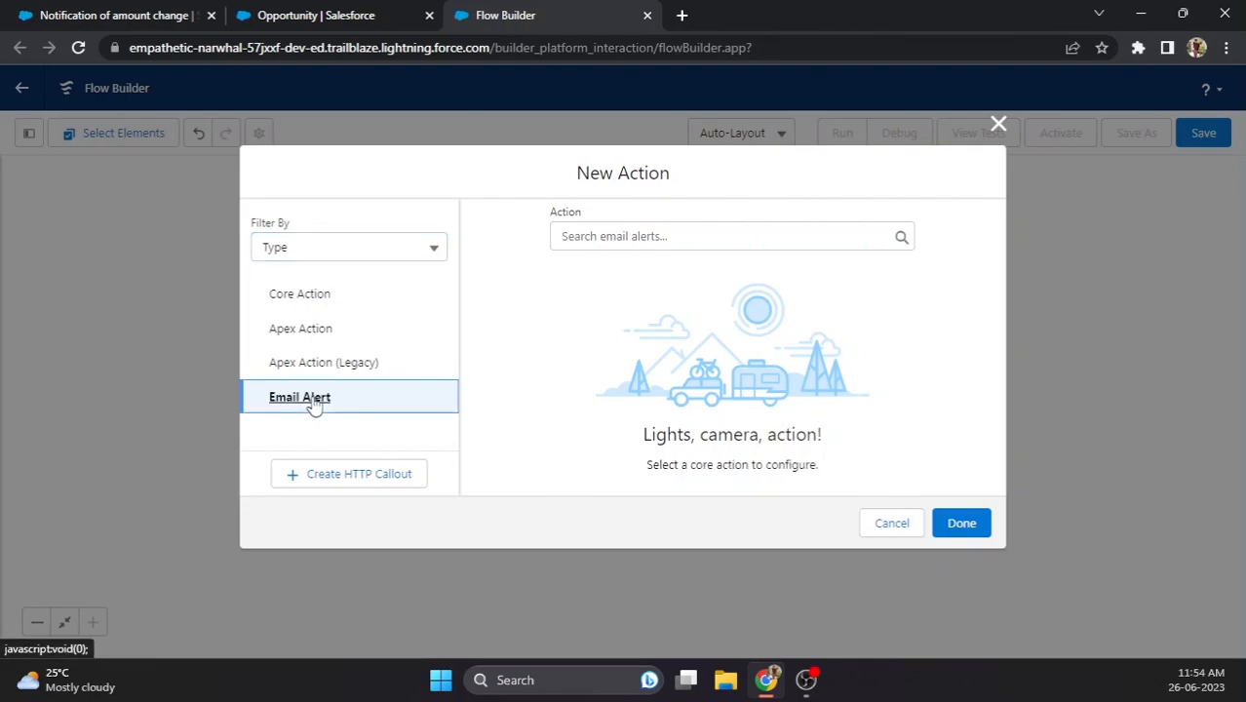
pyautogui.click(609, 235)
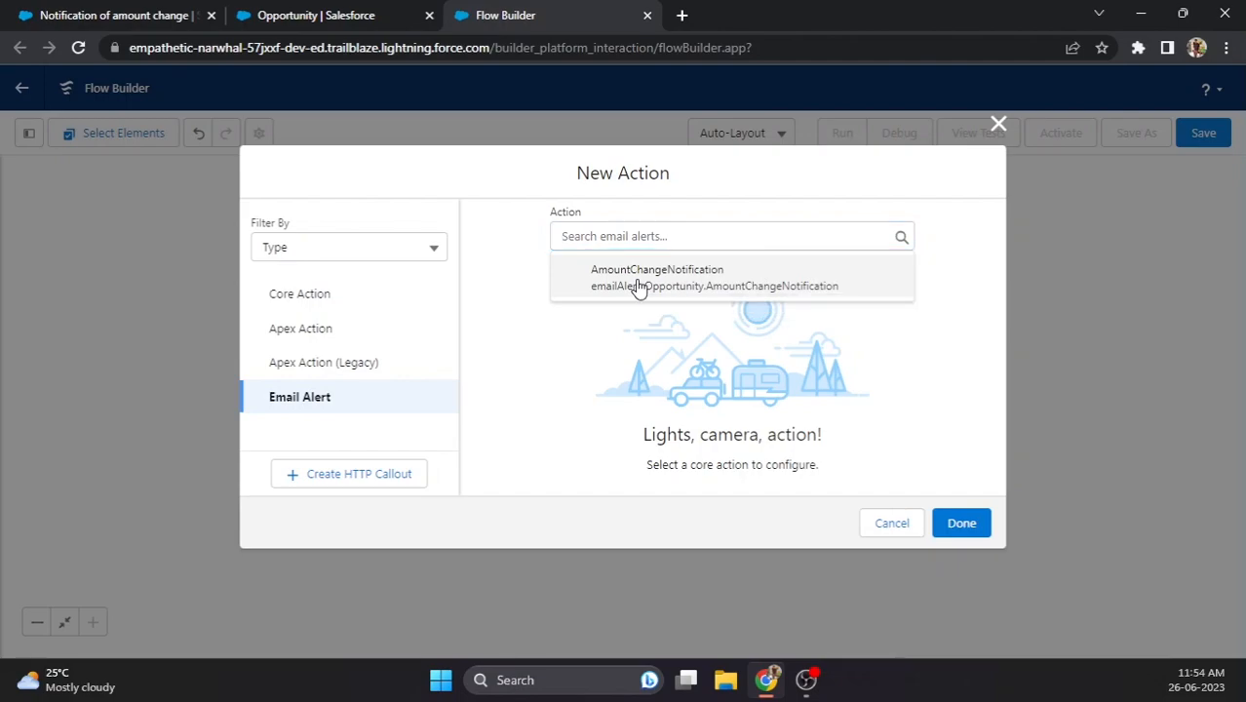
pyautogui.click(635, 285)
# - Label the action 'Notification - Amount Change' and describe it as a notification for amount change
pyautogui.click(596, 333)
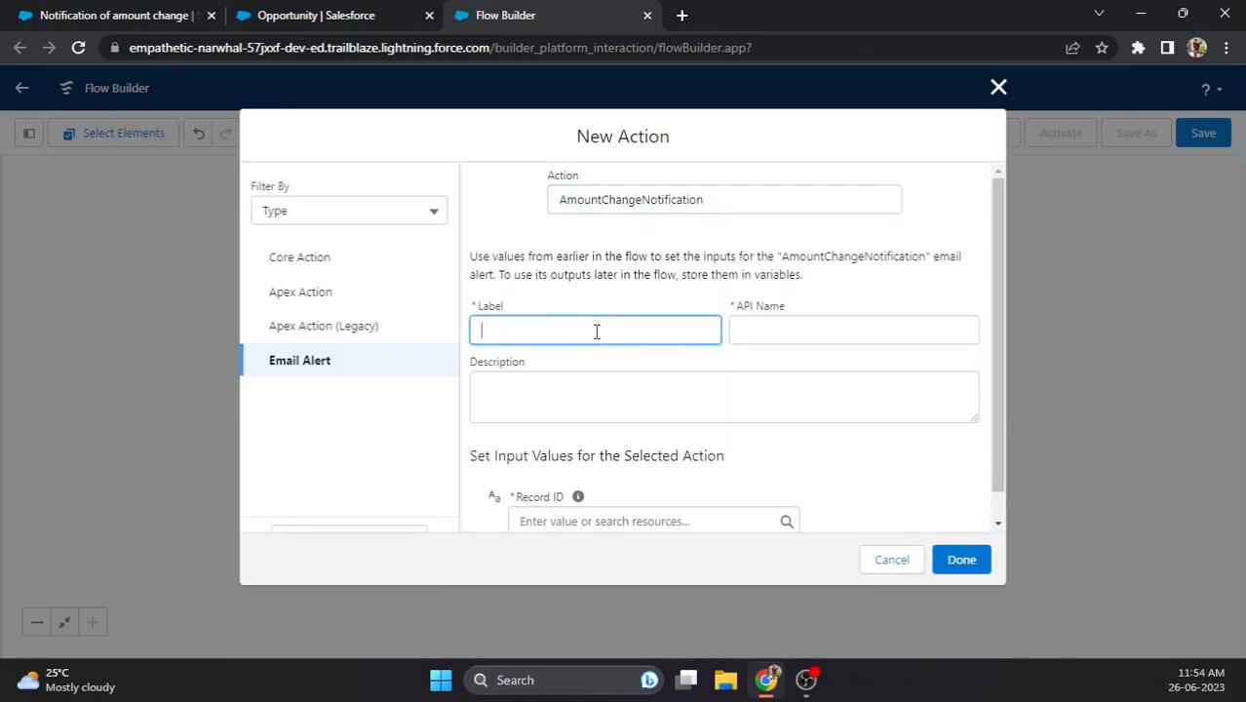
pyautogui.write('Not')
pyautogui.write('ification')
pyautogui.write(' - AMount')
pyautogui.write('mountC')
pyautogui.write('hnage')
pyautogui.press('BackSpace')
pyautogui.press('BackSpace')
pyautogui.press('BackSpace')
pyautogui.press('BackSpace')
pyautogui.write('ange')
pyautogui.click(757, 330)
pyautogui.click(758, 366)
pyautogui.click(580, 384)
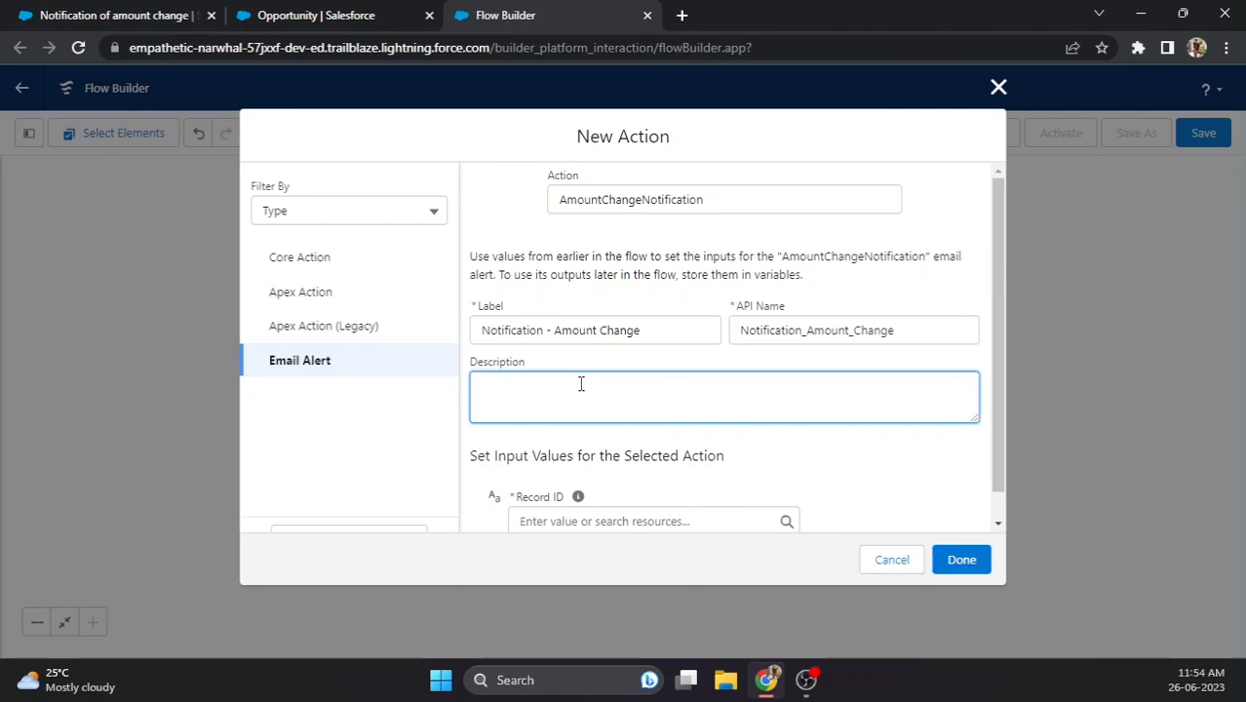
pyautogui.write('Notificatio')
pyautogui.write('n for emai')
pyautogui.press('BackSpace')
pyautogui.press('BackSpace')
pyautogui.write('amou')
pyautogui.press('BackSpace')
pyautogui.press('BackSpace')
pyautogui.press('BackSpace')
pyautogui.write('mount change')
# - Set the alert's Record ID to {!$Record.Id} and confirm the action
pyautogui.scroll(-1, 581, 383)
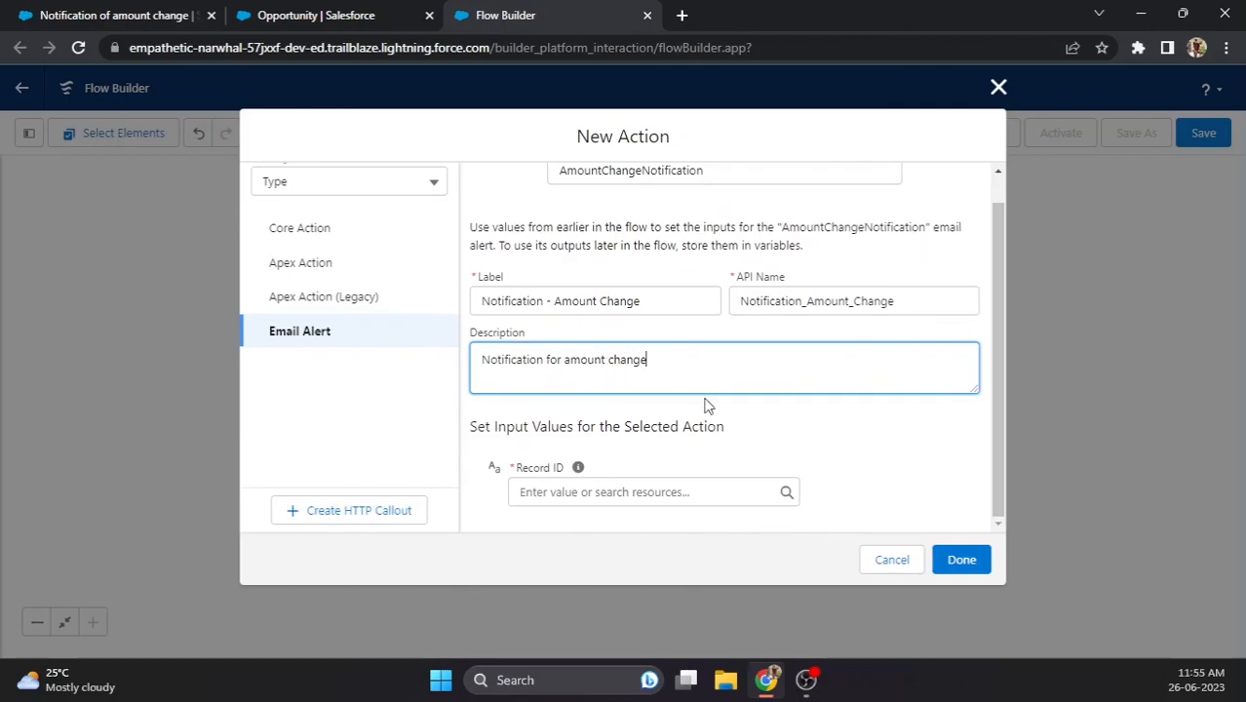
pyautogui.click(640, 493)
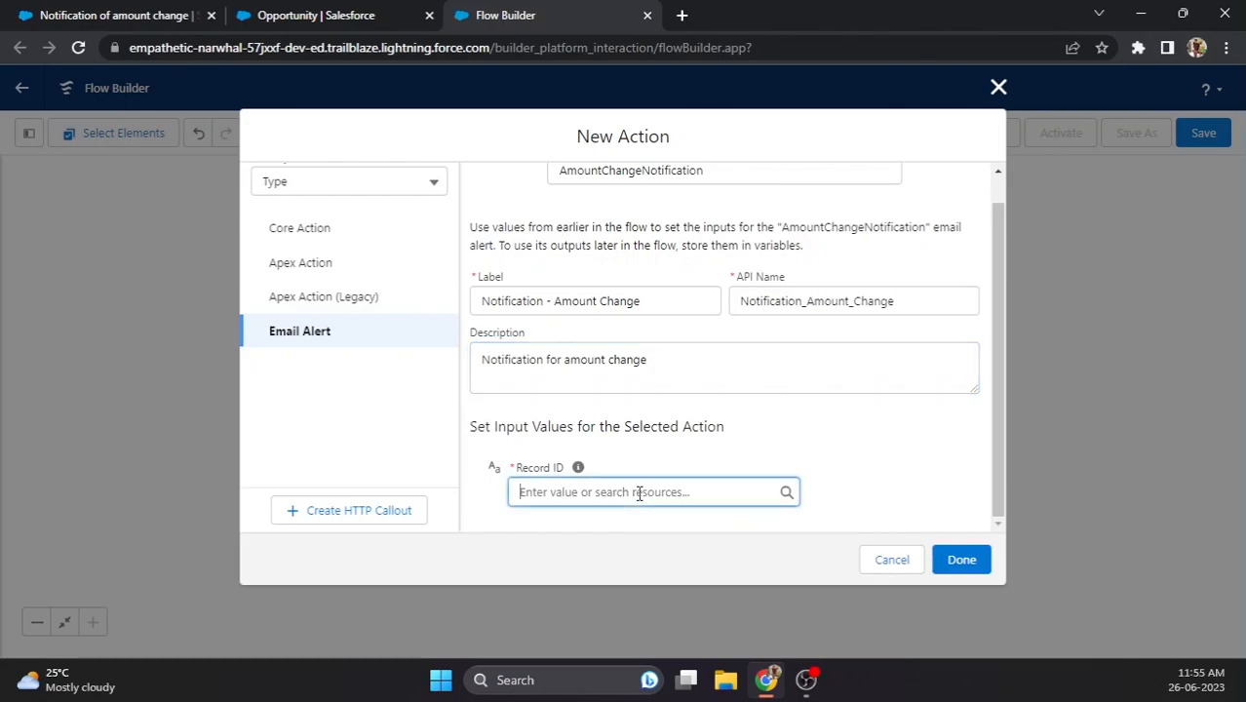
pyautogui.scroll(-5, 625, 433)
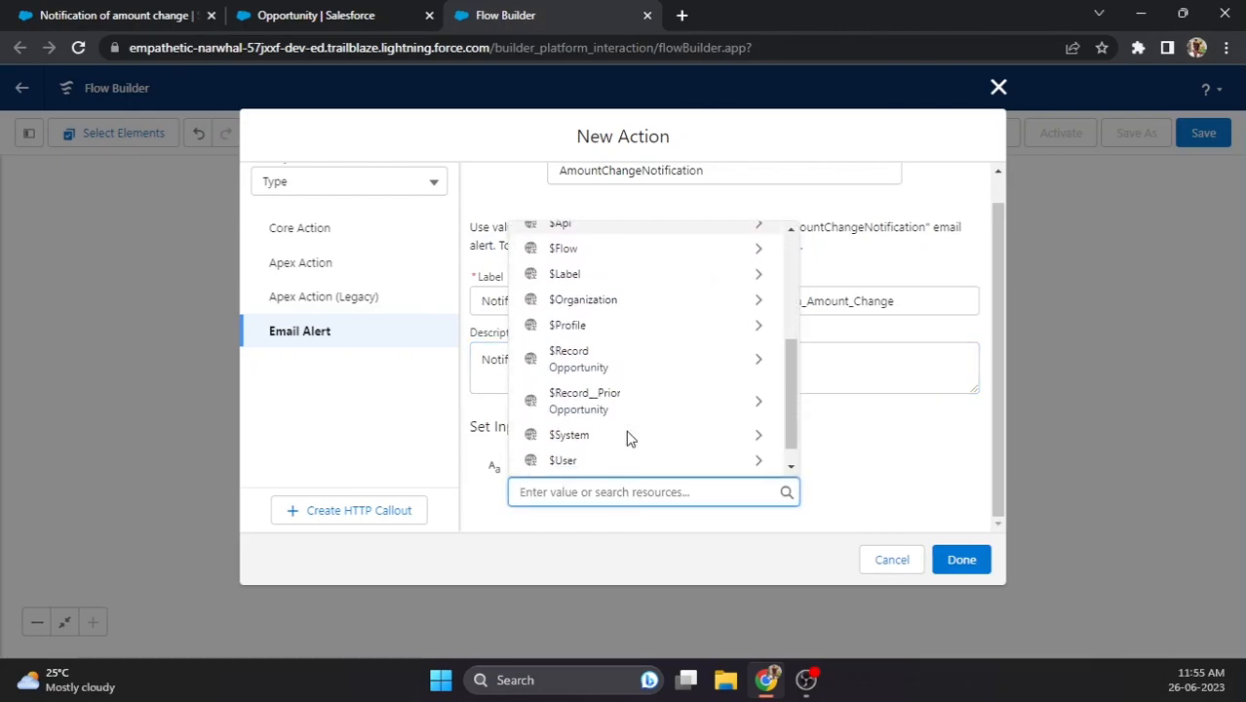
pyautogui.click(607, 333)
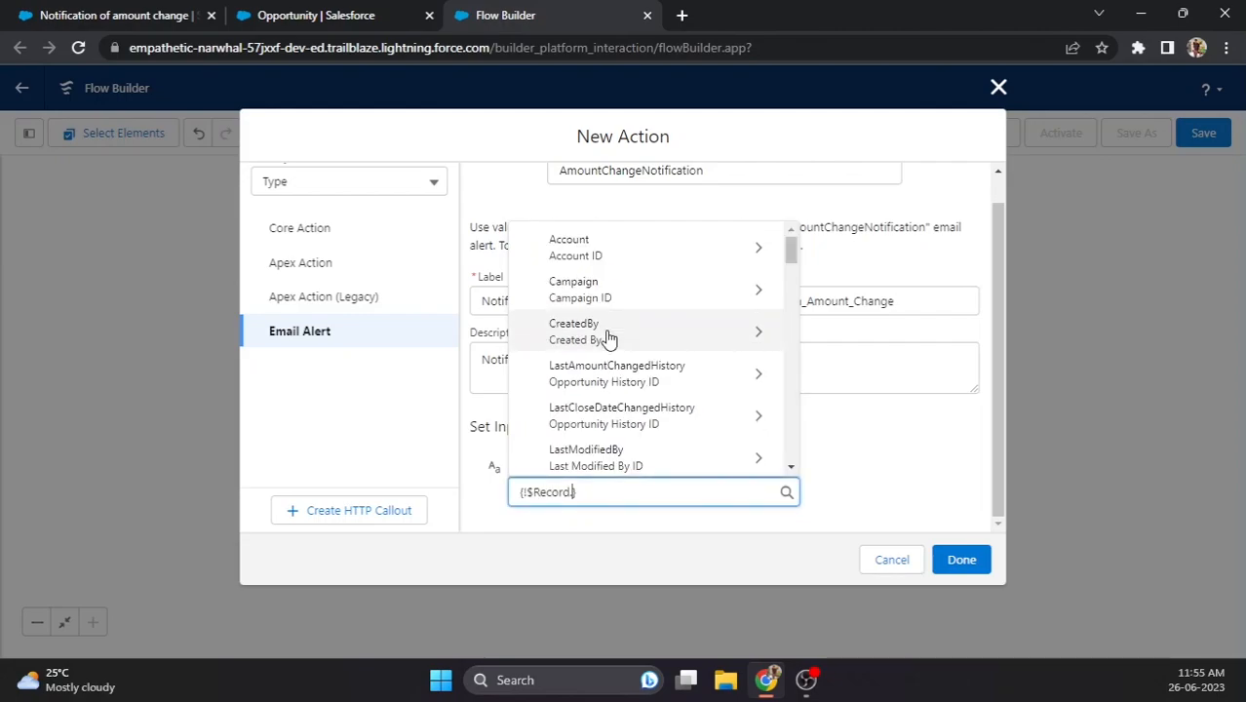
pyautogui.write('id')
pyautogui.scroll(-5, 741, 410)
pyautogui.scroll(-2, 689, 345)
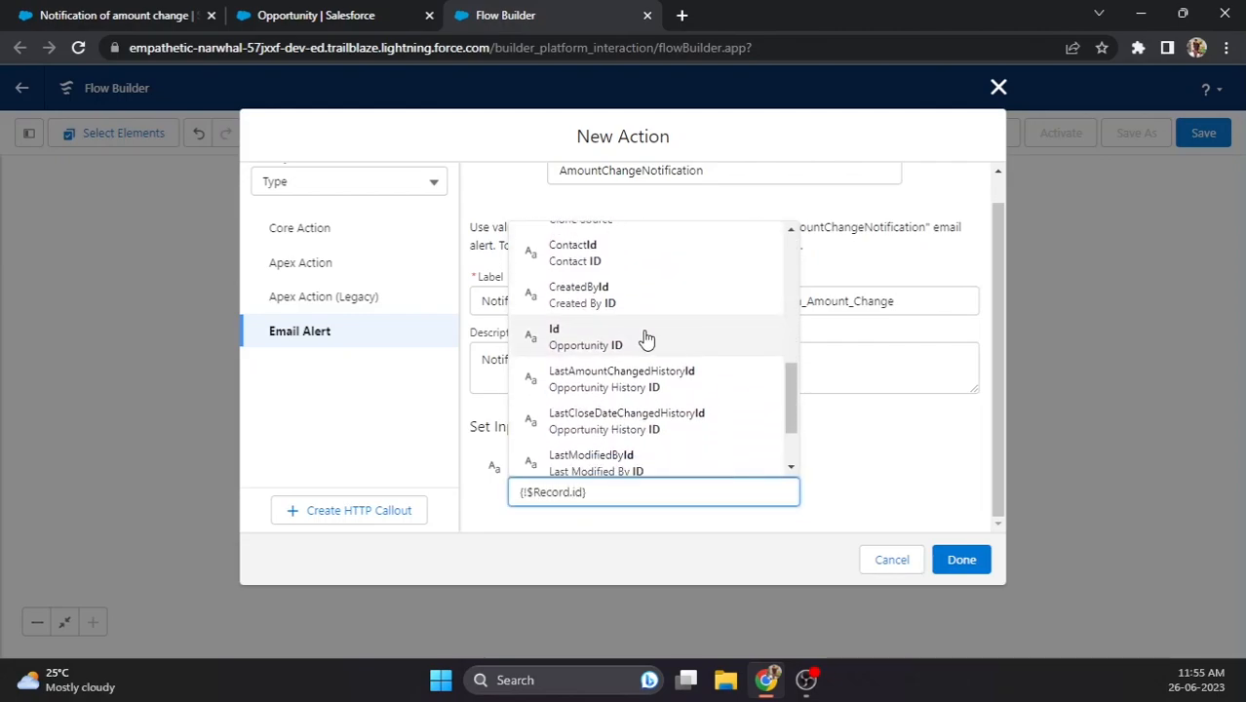
pyautogui.click(623, 345)
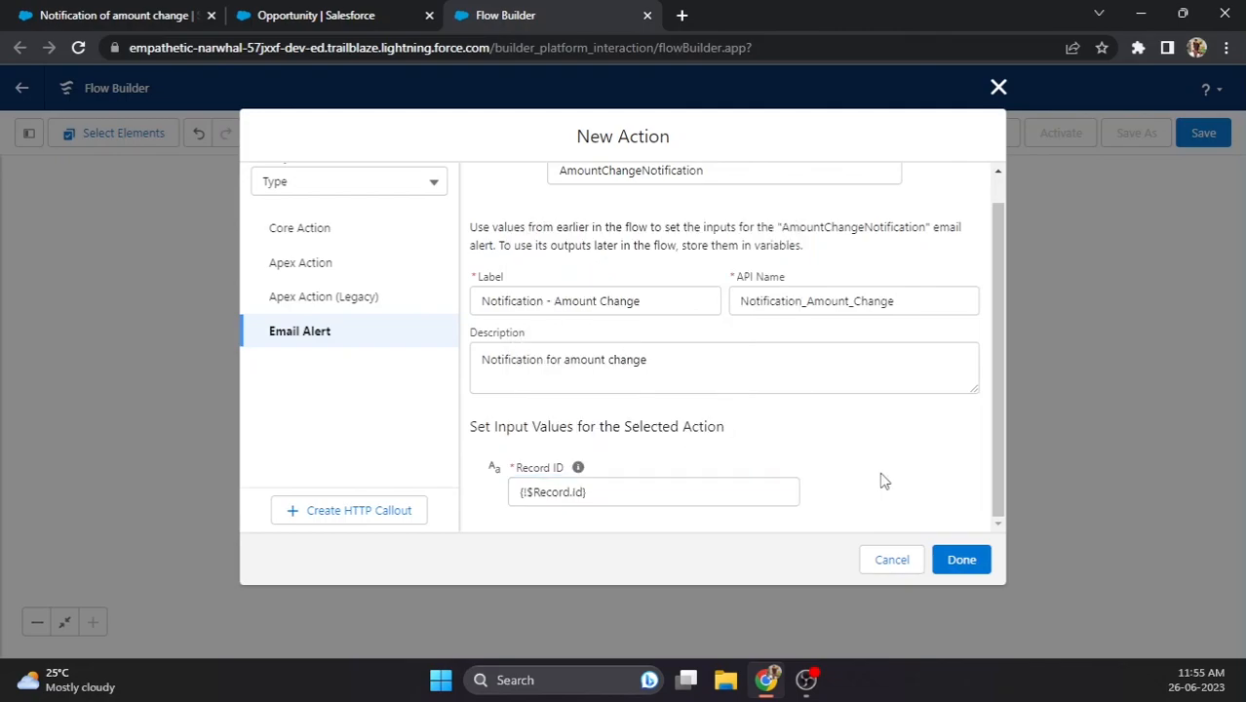
pyautogui.click(960, 564)
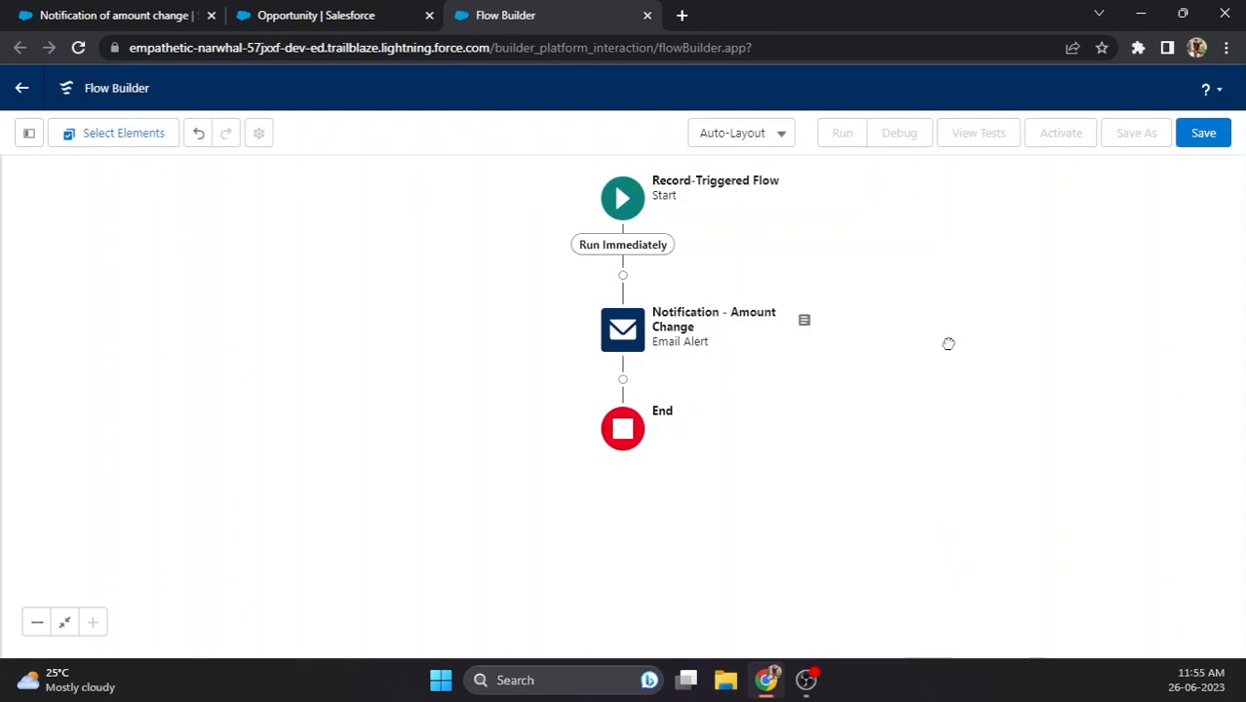
# - Save the flow as 'Notification - Opportunity Amount Change', activate it, and return to the email template
pyautogui.click(1196, 136)
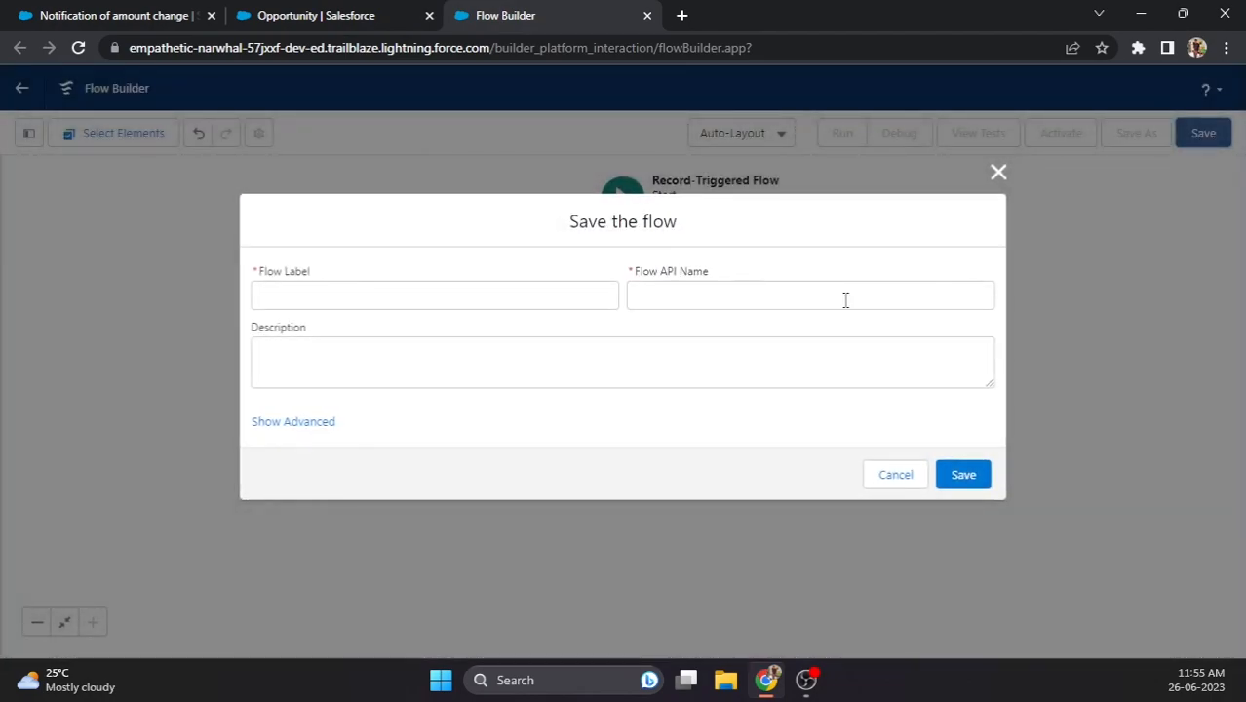
pyautogui.click(383, 294)
pyautogui.write('N')
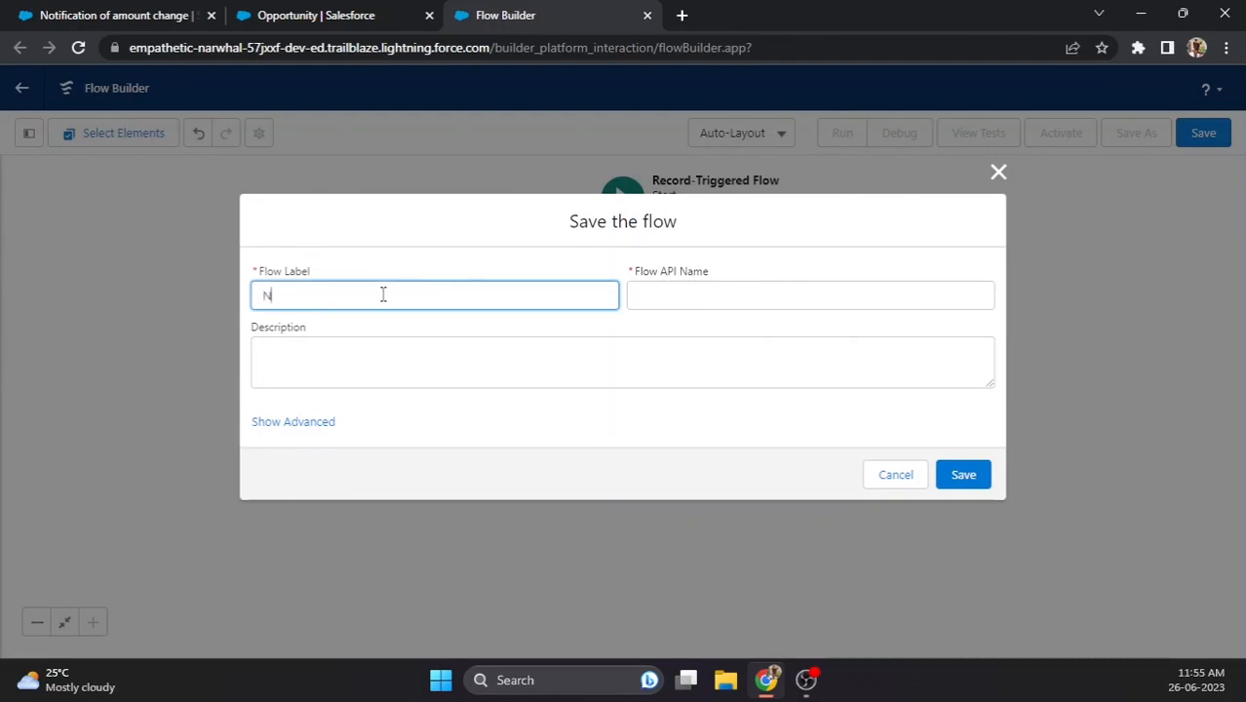
pyautogui.write('otificati')
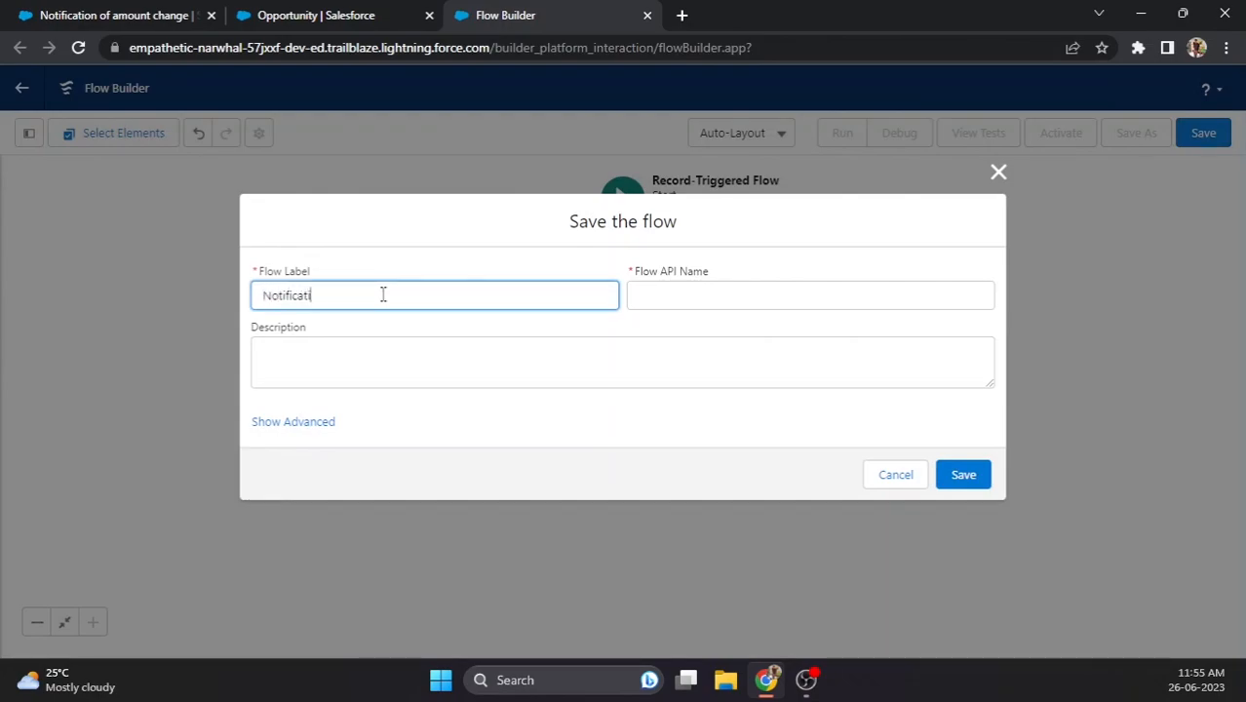
pyautogui.write('on - Opportunity Amount Change')
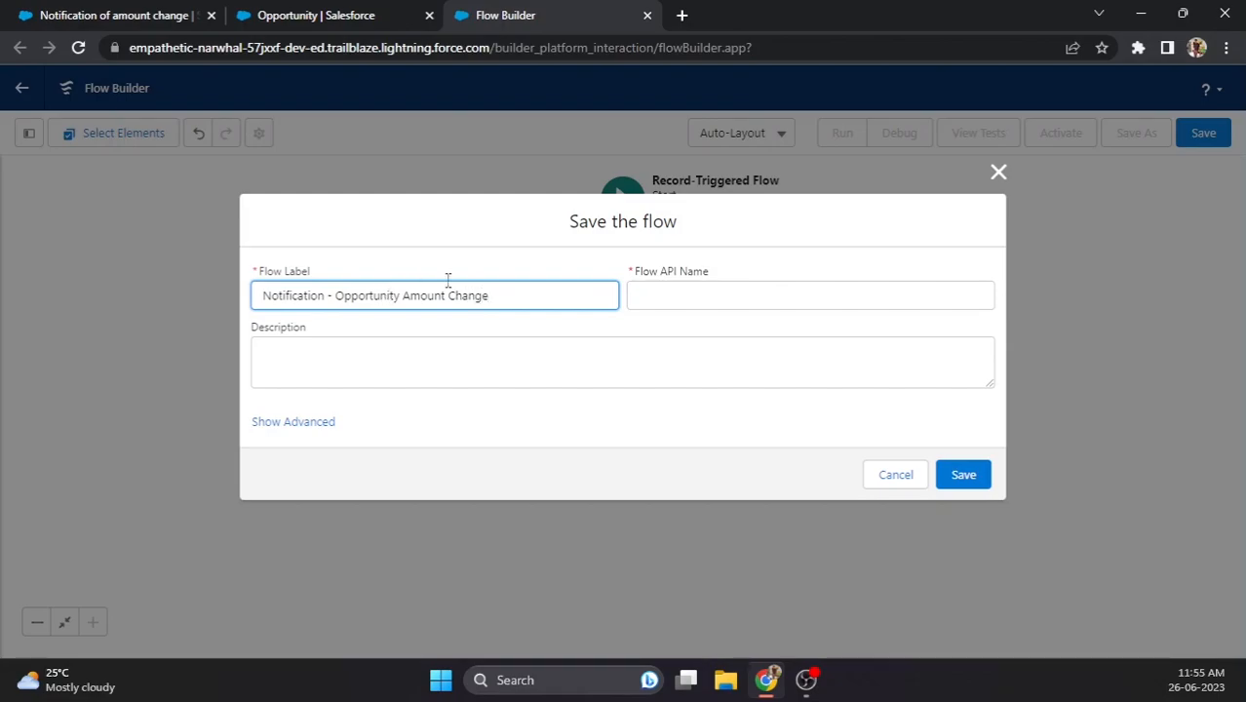
pyautogui.click(690, 295)
pyautogui.click(543, 338)
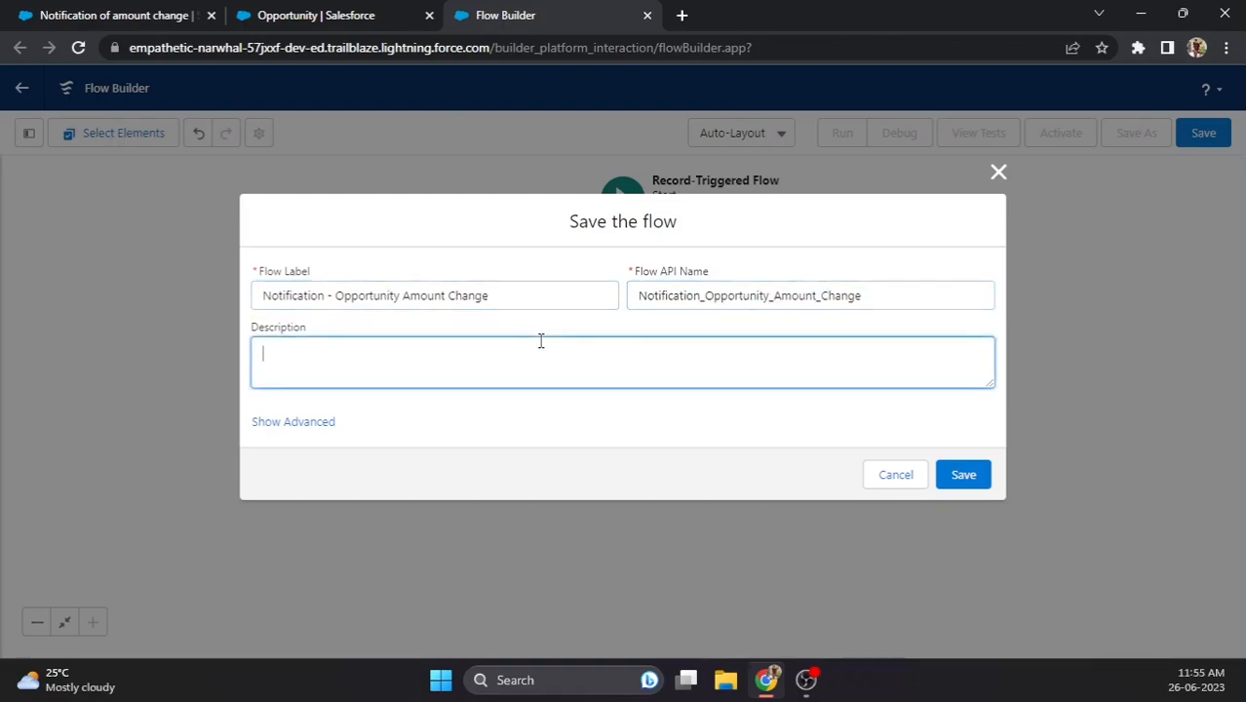
pyautogui.click(977, 482)
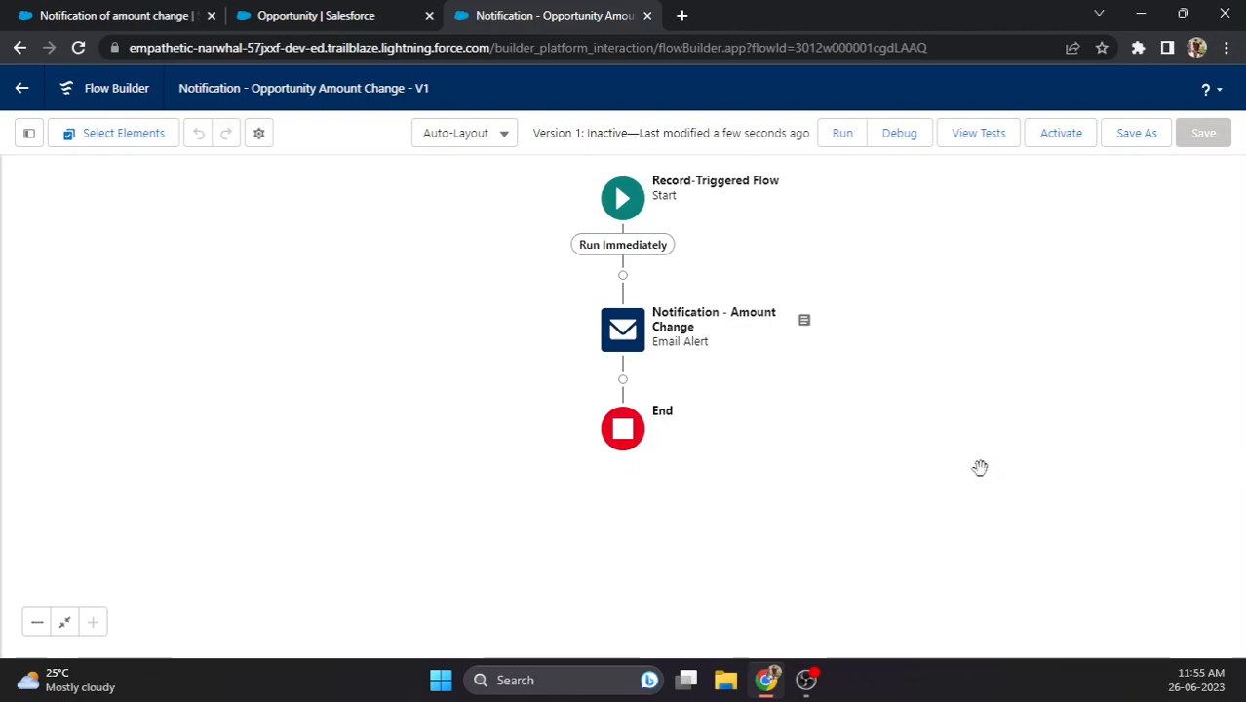
pyautogui.click(1070, 143)
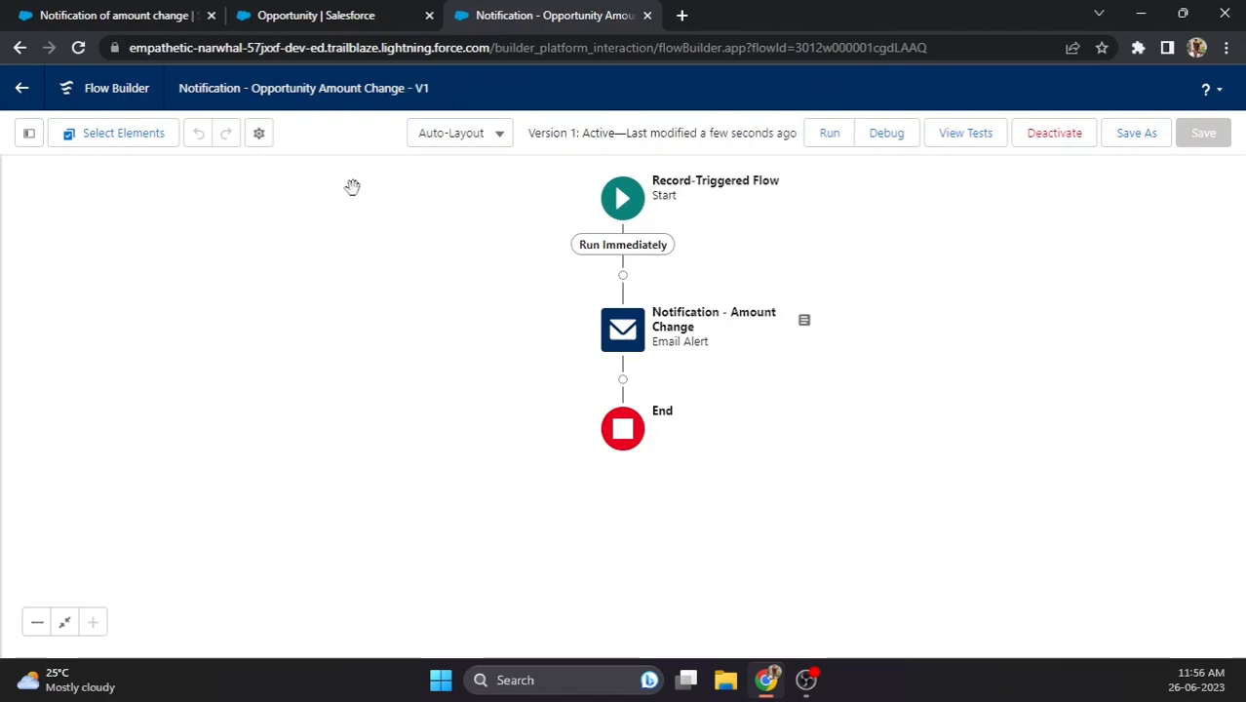
pyautogui.click(122, 15)
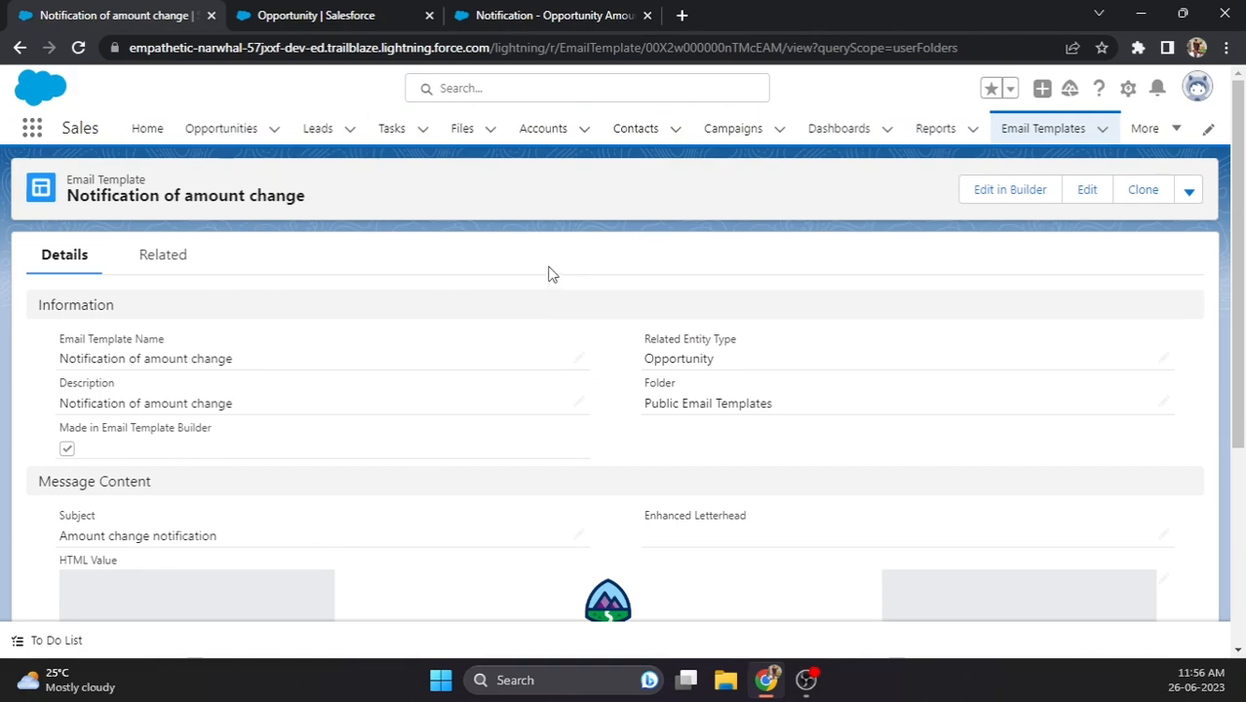
# - Edit the Euro Currency Test opportunity's Amount from 10000 to 1000 and save it
pyautogui.click(220, 129)
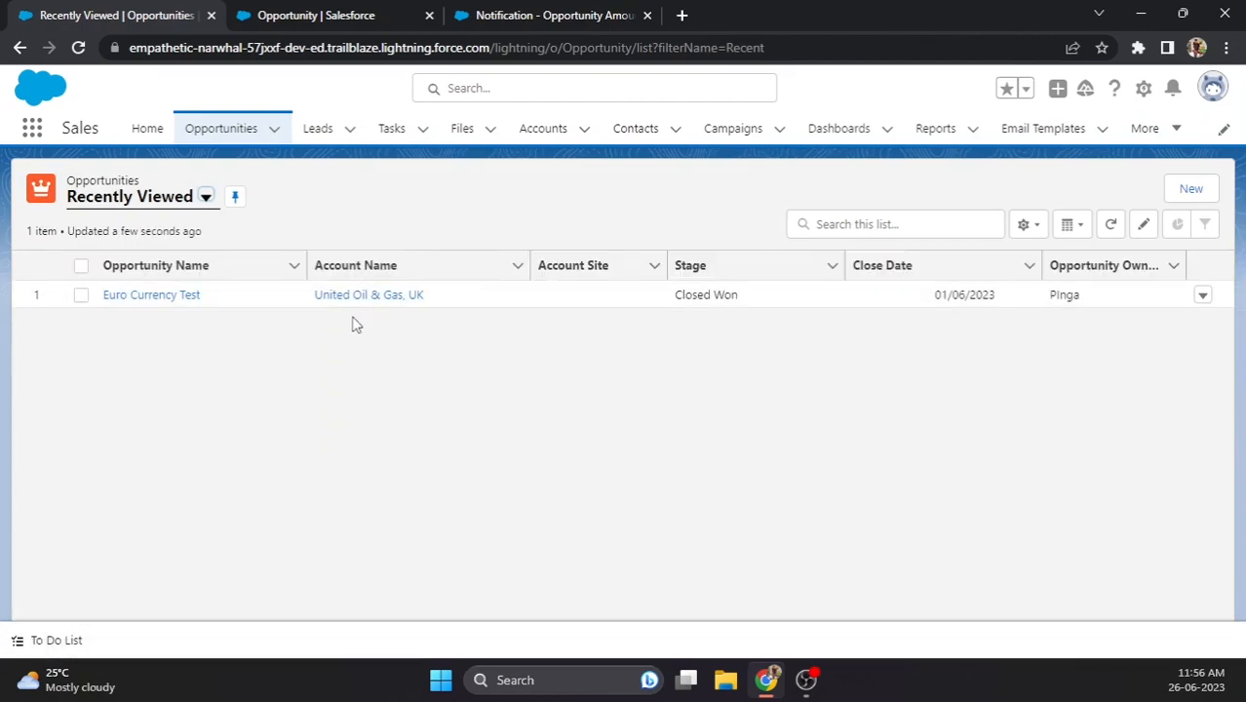
pyautogui.click(193, 296)
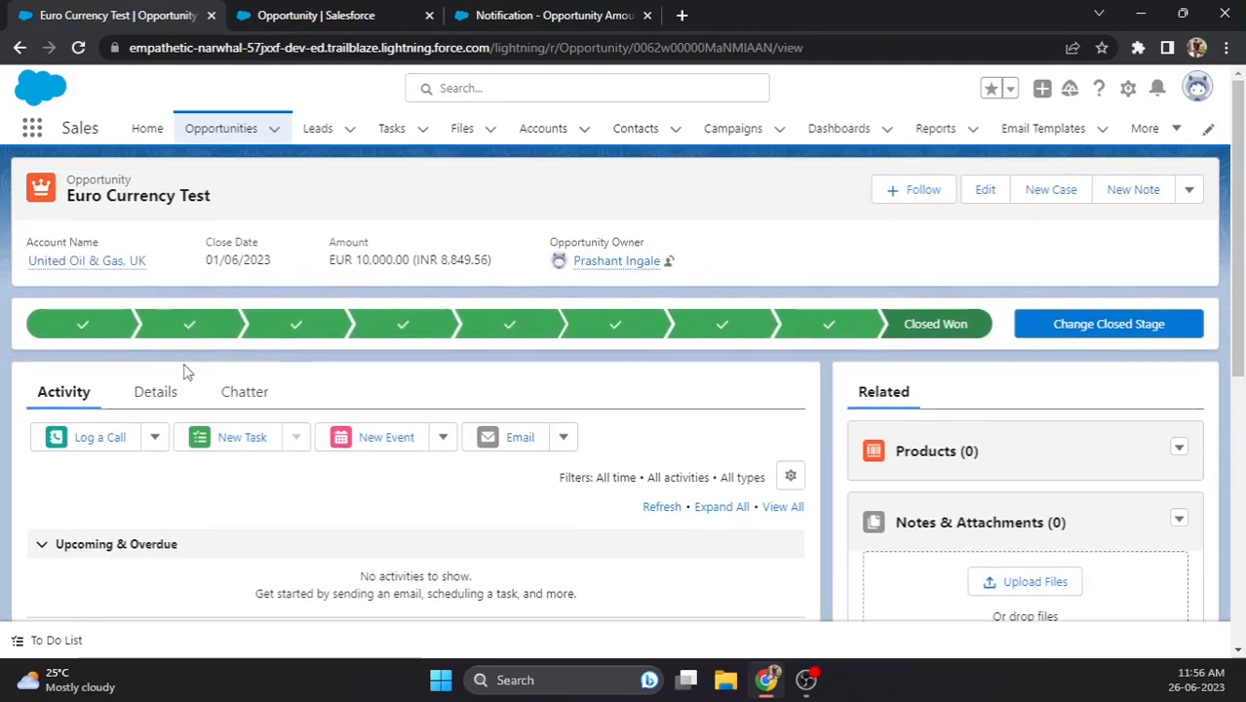
pyautogui.click(153, 390)
pyautogui.scroll(-1, 546, 468)
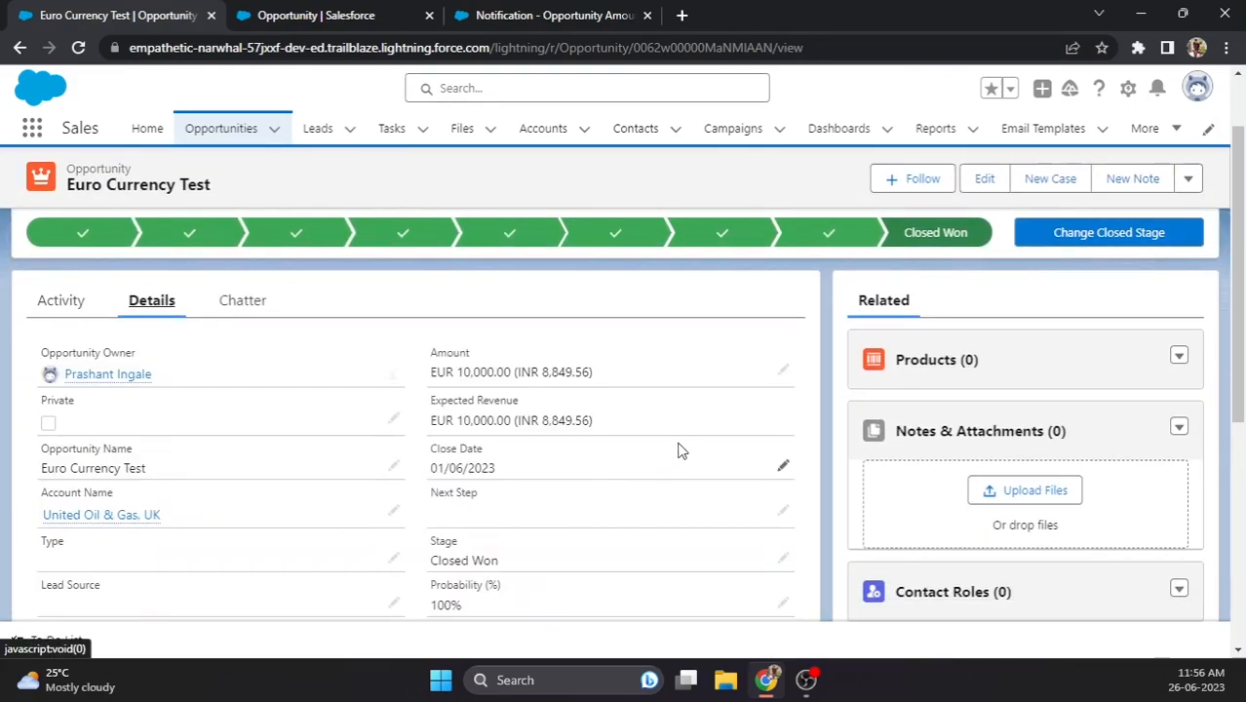
pyautogui.click(783, 370)
pyautogui.press('BackSpace')
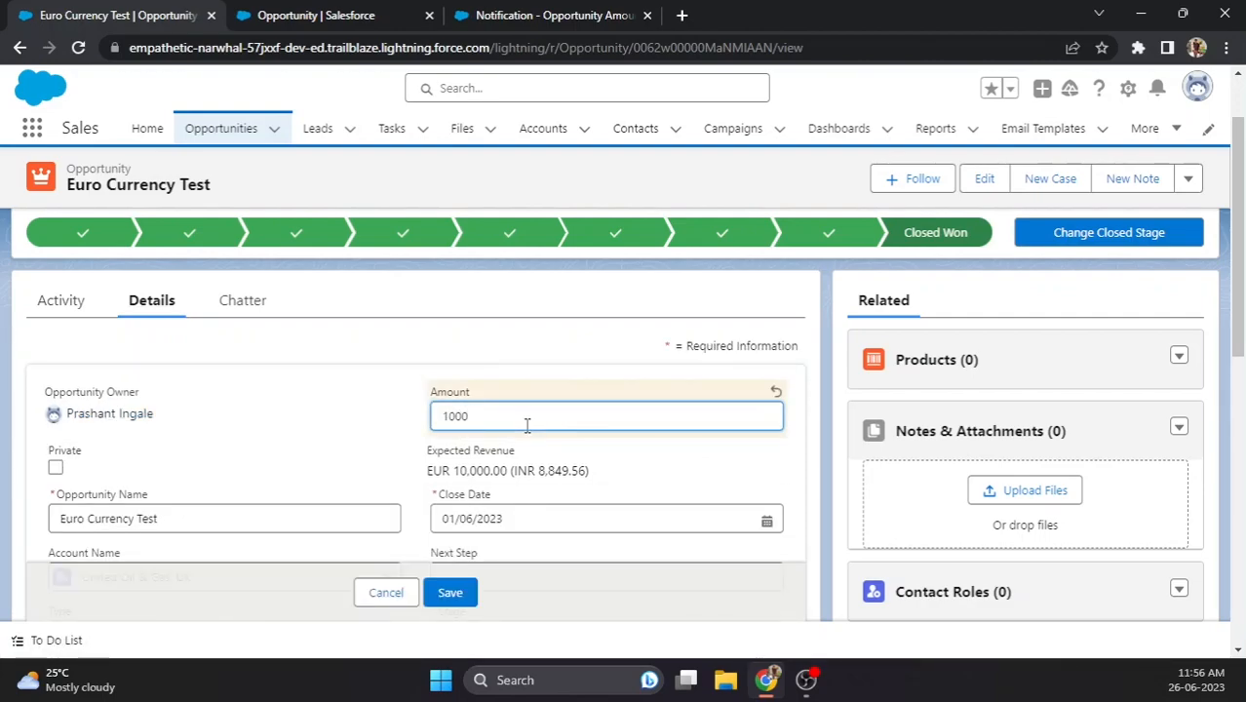
pyautogui.click(382, 412)
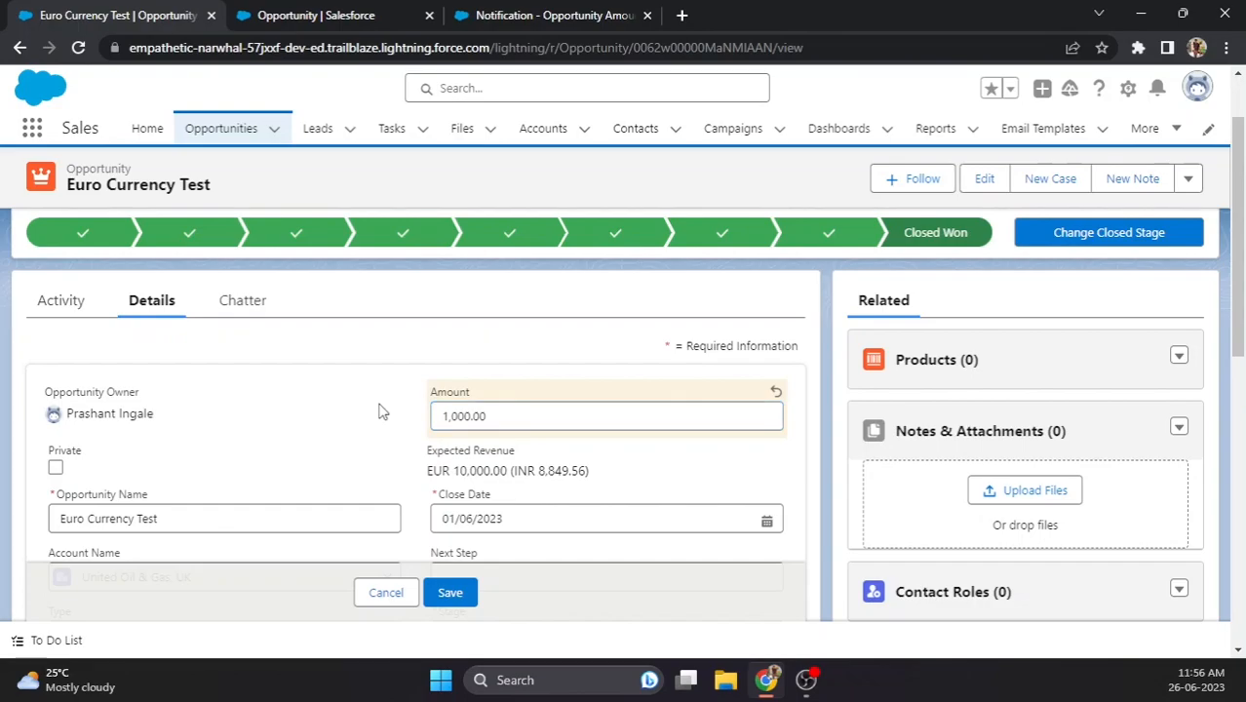
pyautogui.scroll(-2, 410, 429)
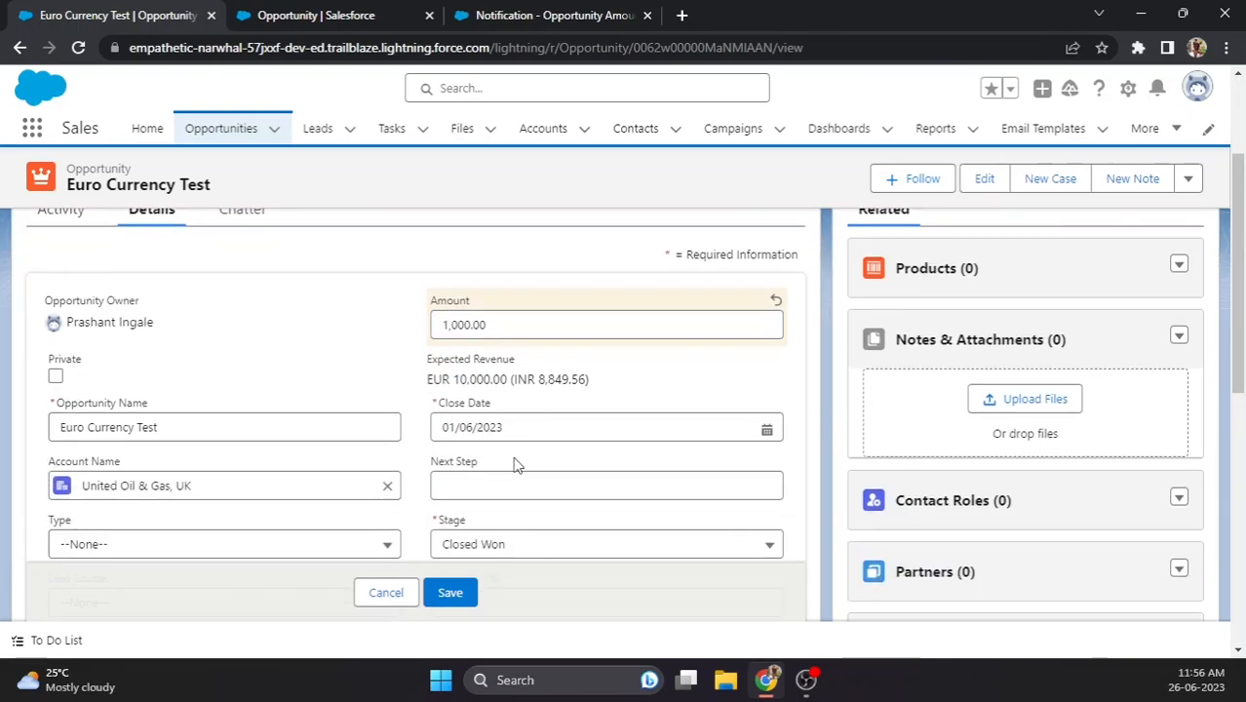
pyautogui.scroll(-2, 502, 487)
pyautogui.click(450, 591)
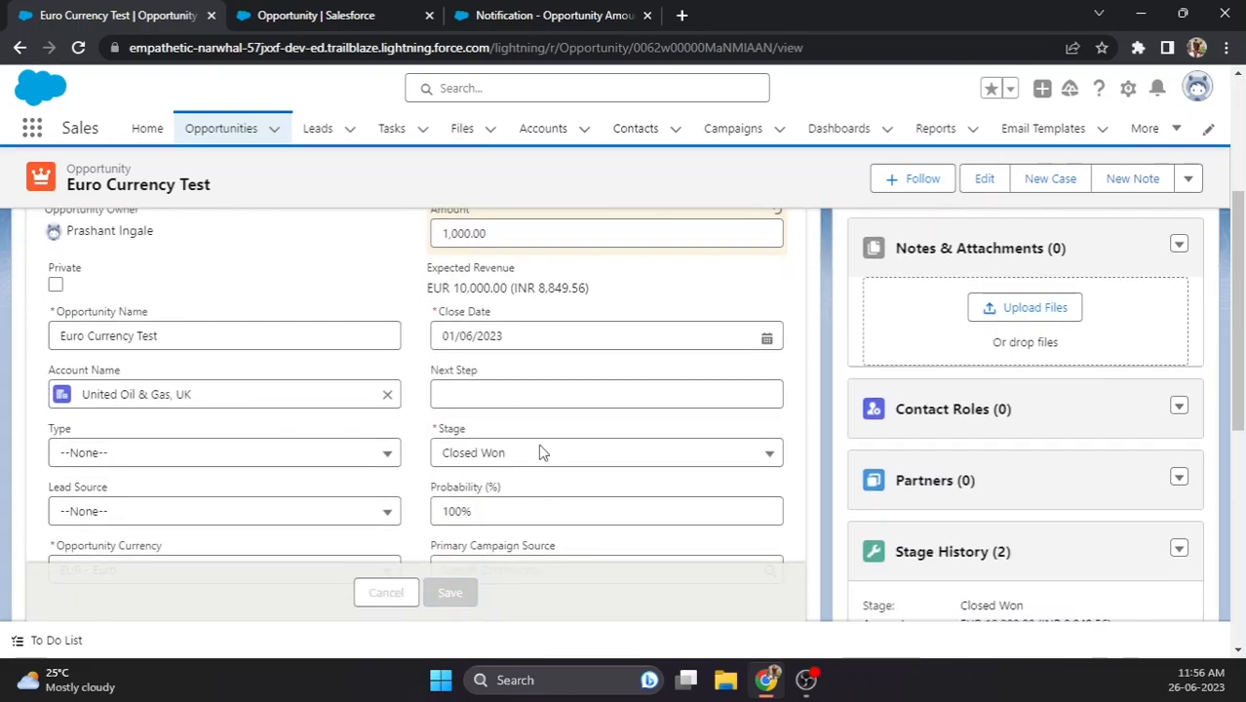
pyautogui.scroll(3, 543, 437)
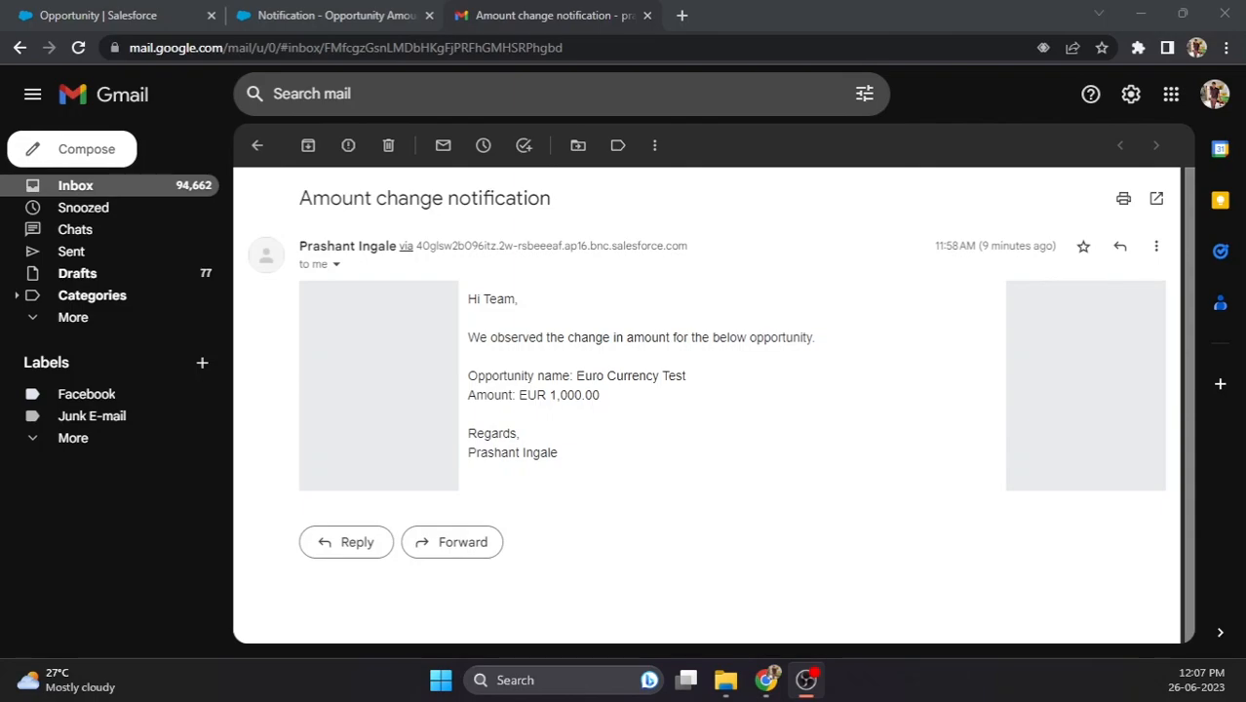
# - Review the email's subject, the Euro Currency Test opportunity name and the EUR 1,000.00 amount
pyautogui.moveTo(299, 198); pyautogui.dragTo(540, 198)
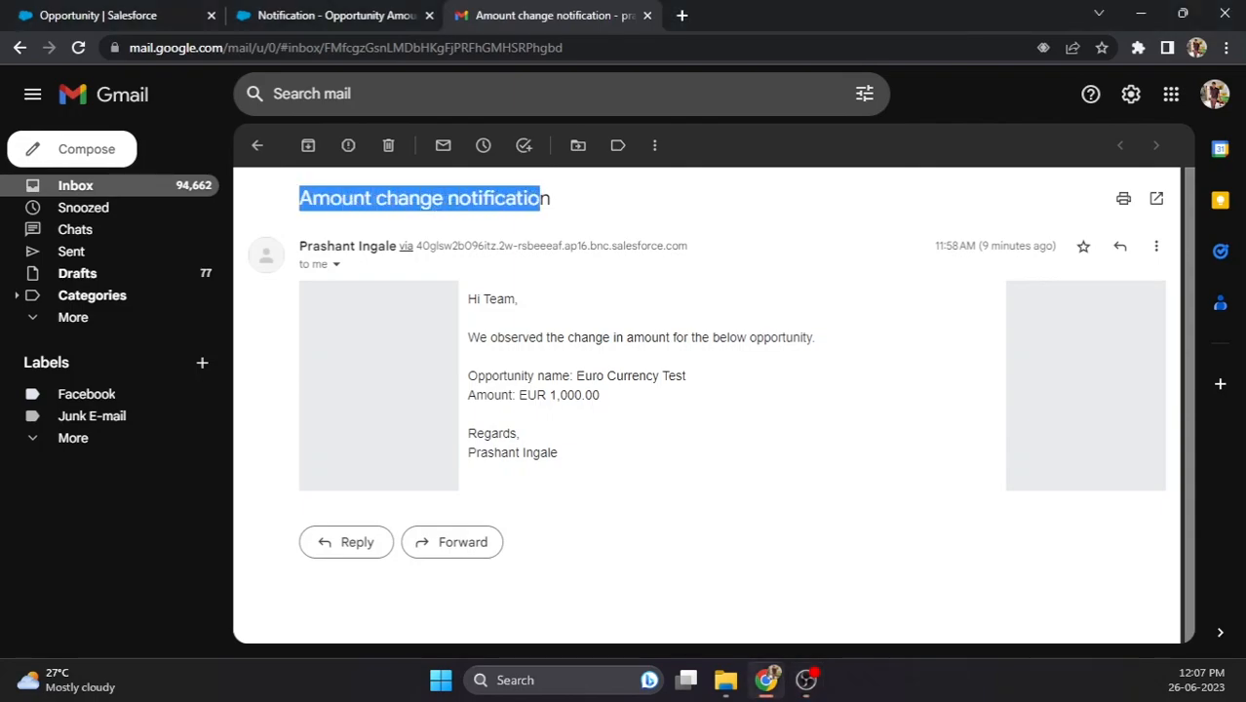
pyautogui.moveTo(550, 246)
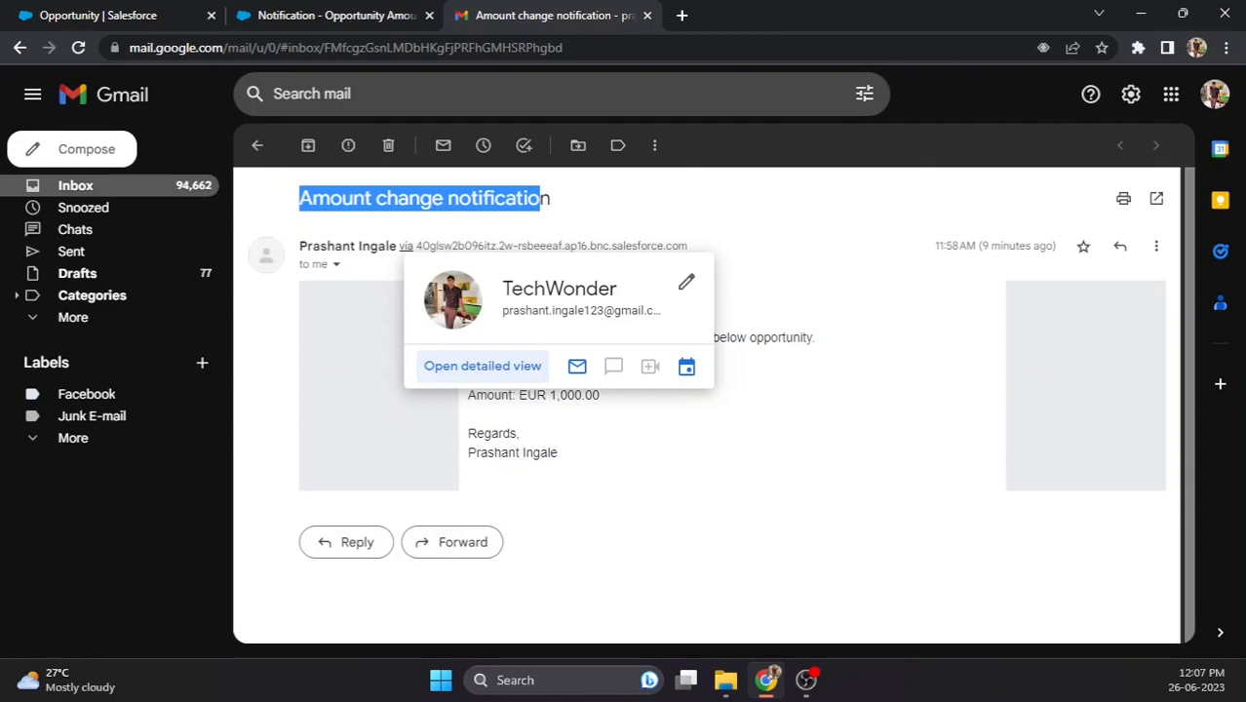
pyautogui.click(748, 429)
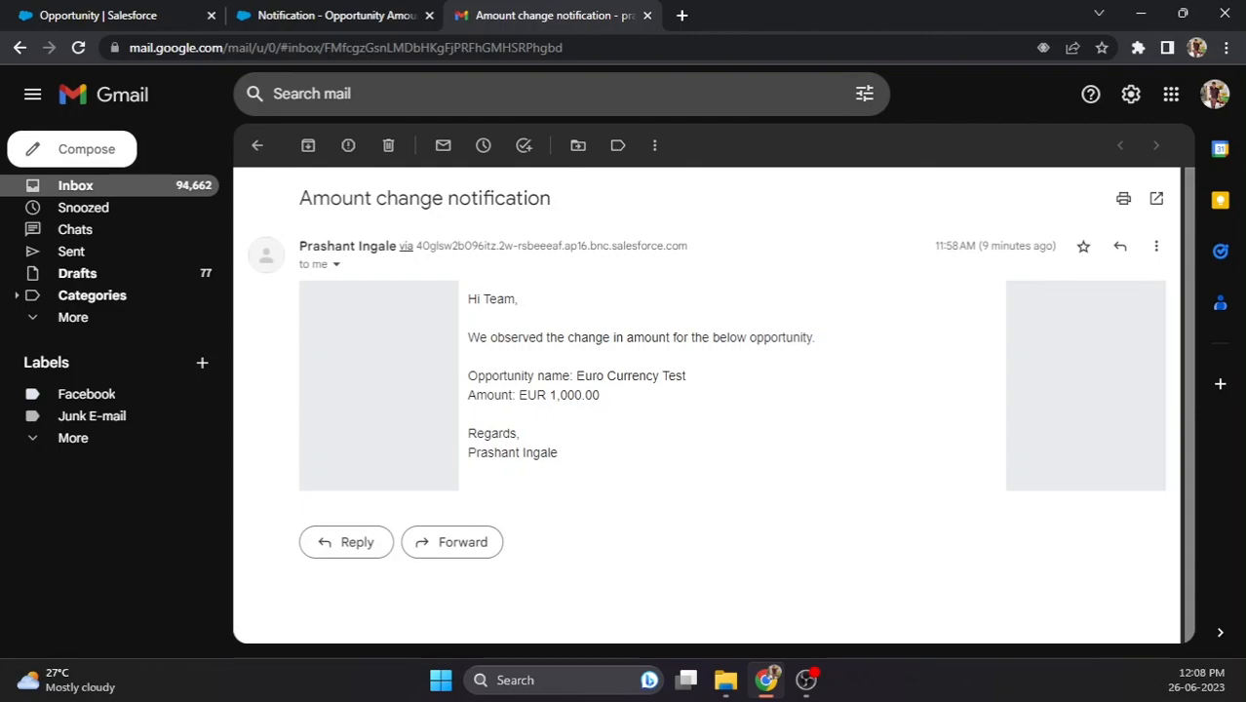
pyautogui.moveTo(687, 376); pyautogui.dragTo(567, 396)
pyautogui.moveTo(557, 452); pyautogui.dragTo(468, 453)
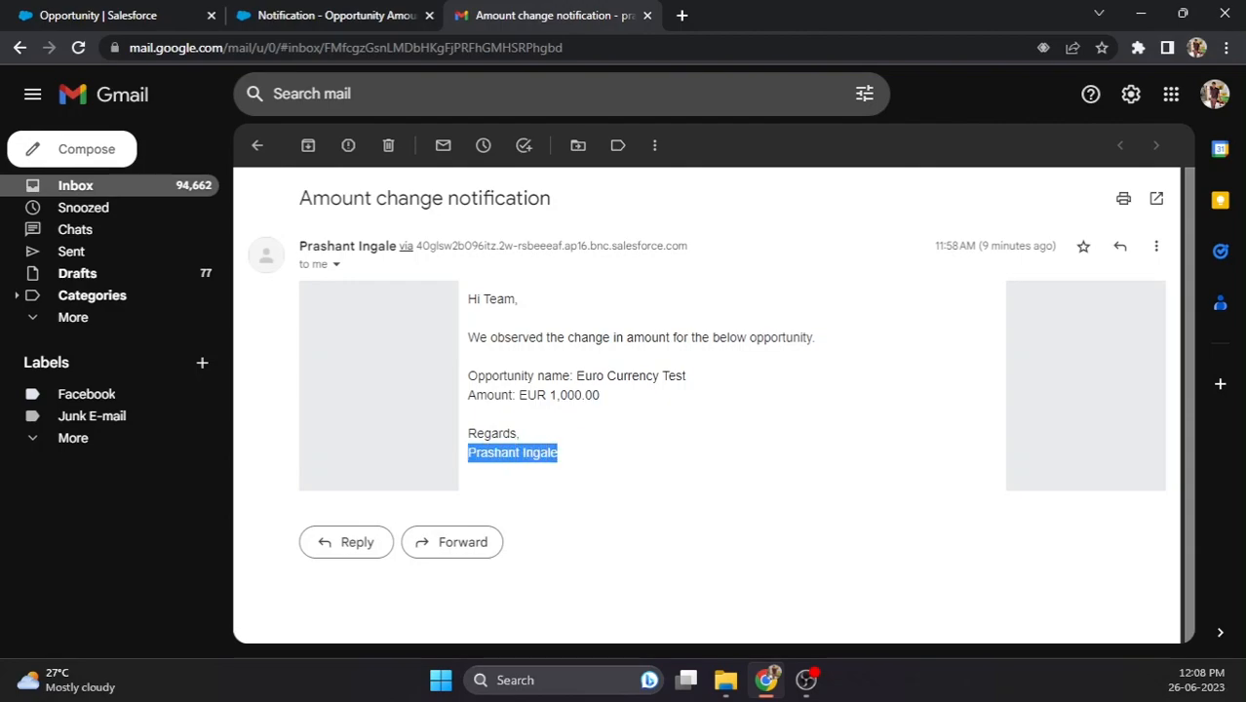